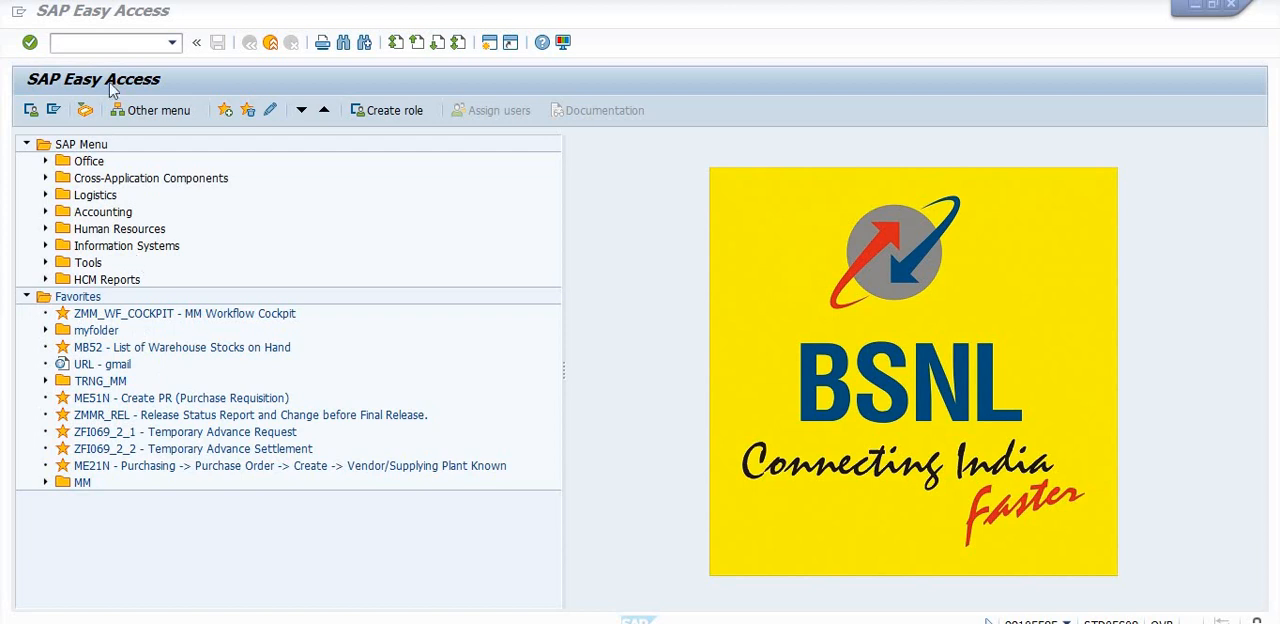
# - Open the functional location structure selection with transaction IH01
pyautogui.click(506, 621)
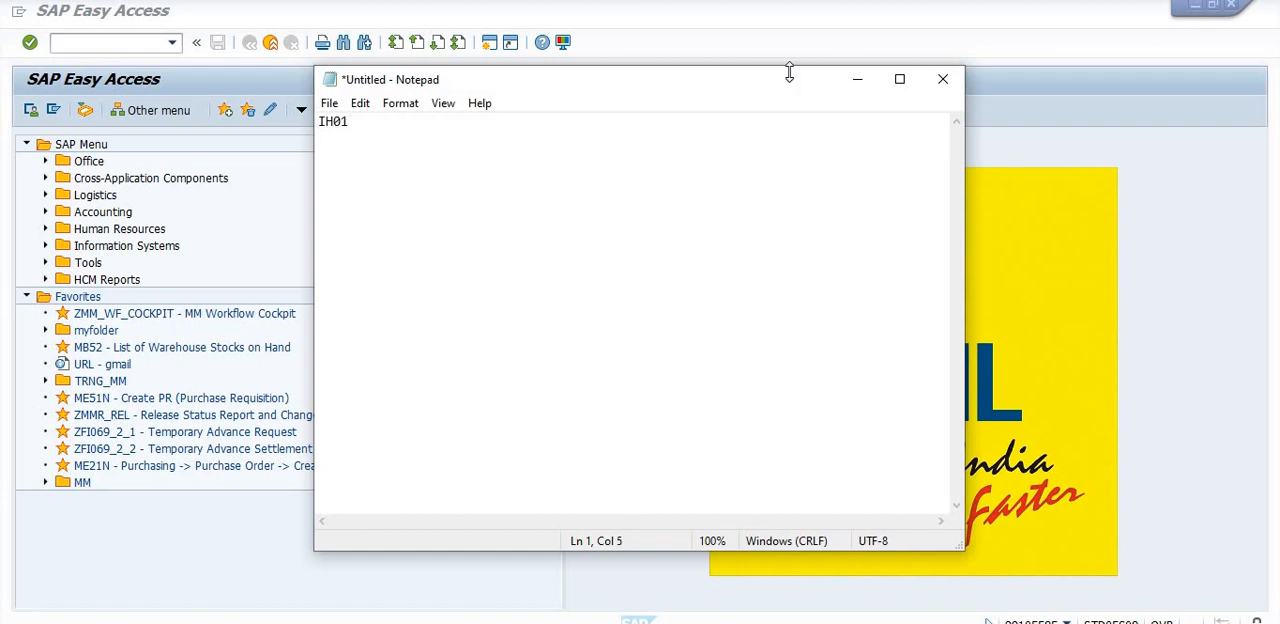
pyautogui.click(857, 78)
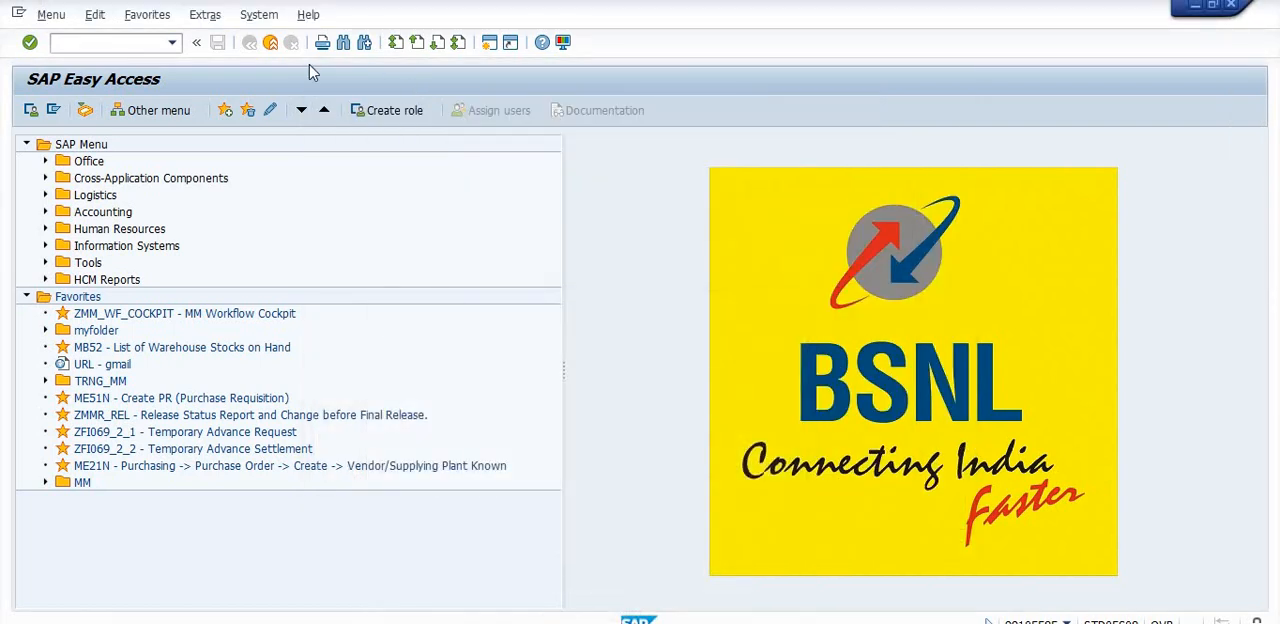
pyautogui.click(123, 46)
pyautogui.press('Return')
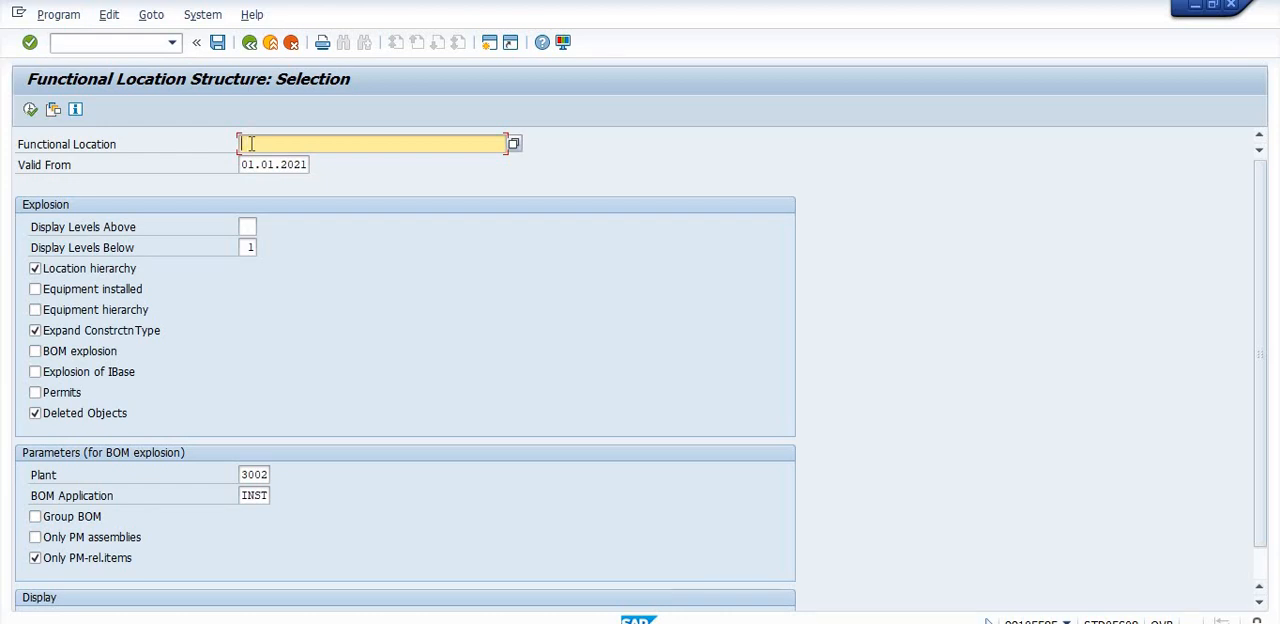
# - List the structure of functional location 1030-3002, including installed equipment, equipment hierarchy, BOM explosion and IBase explosion, without deleted objects
pyautogui.click(250, 144)
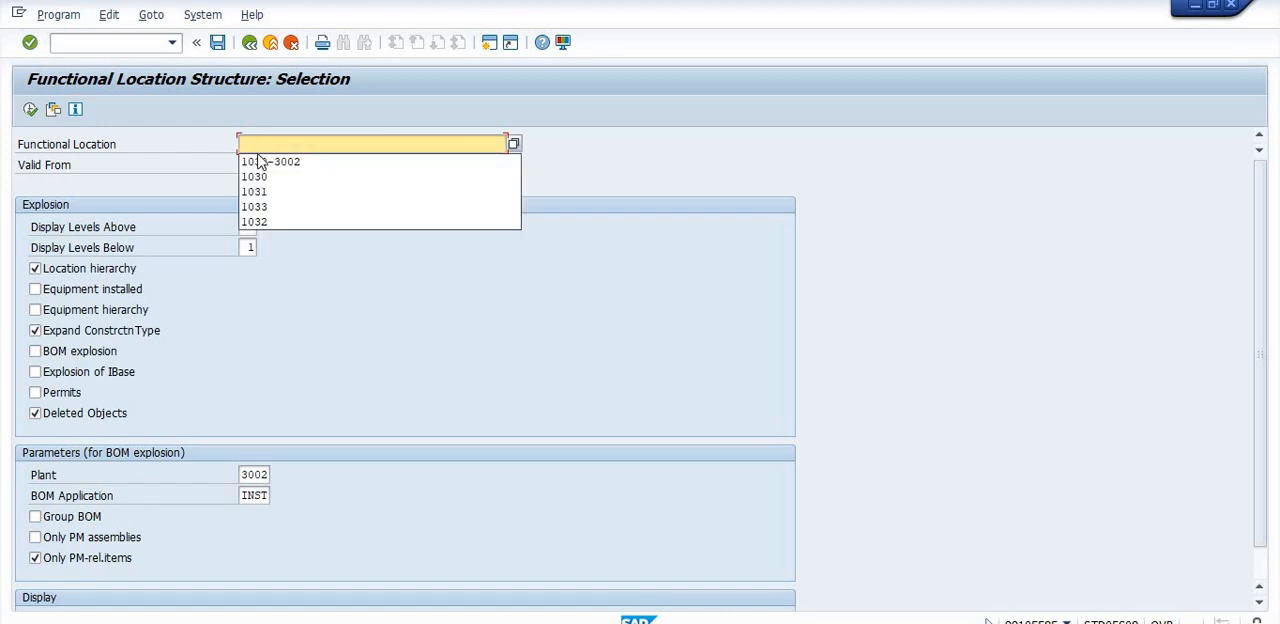
pyautogui.click(262, 162)
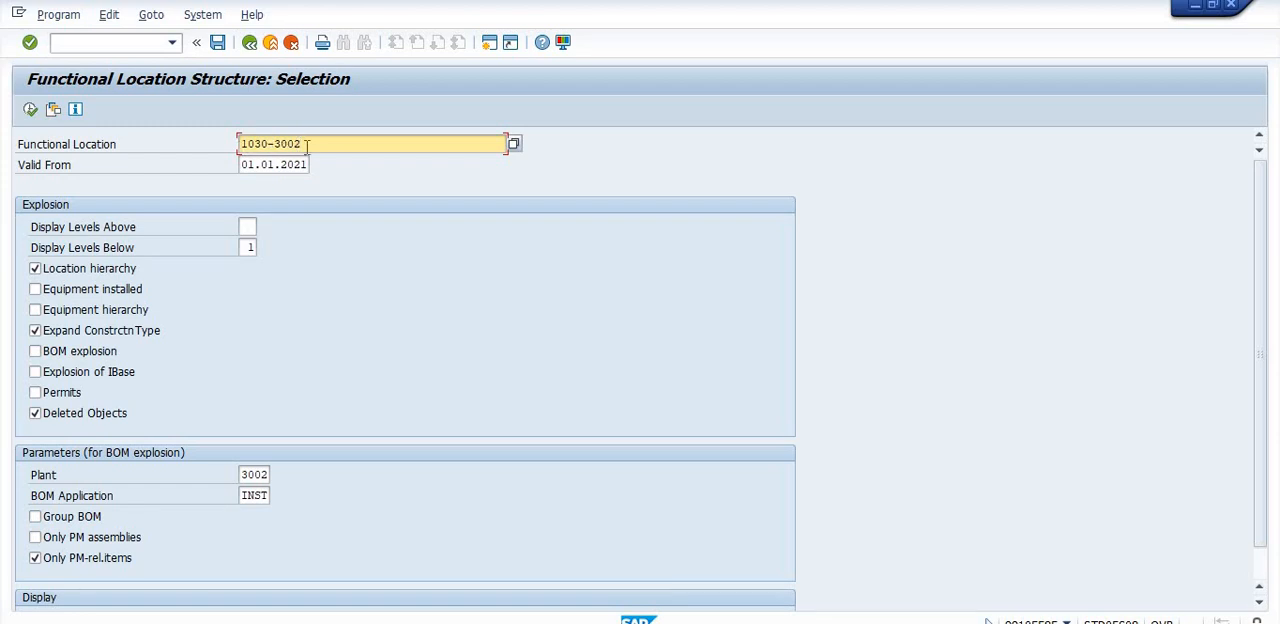
pyautogui.click(35, 289)
pyautogui.click(35, 310)
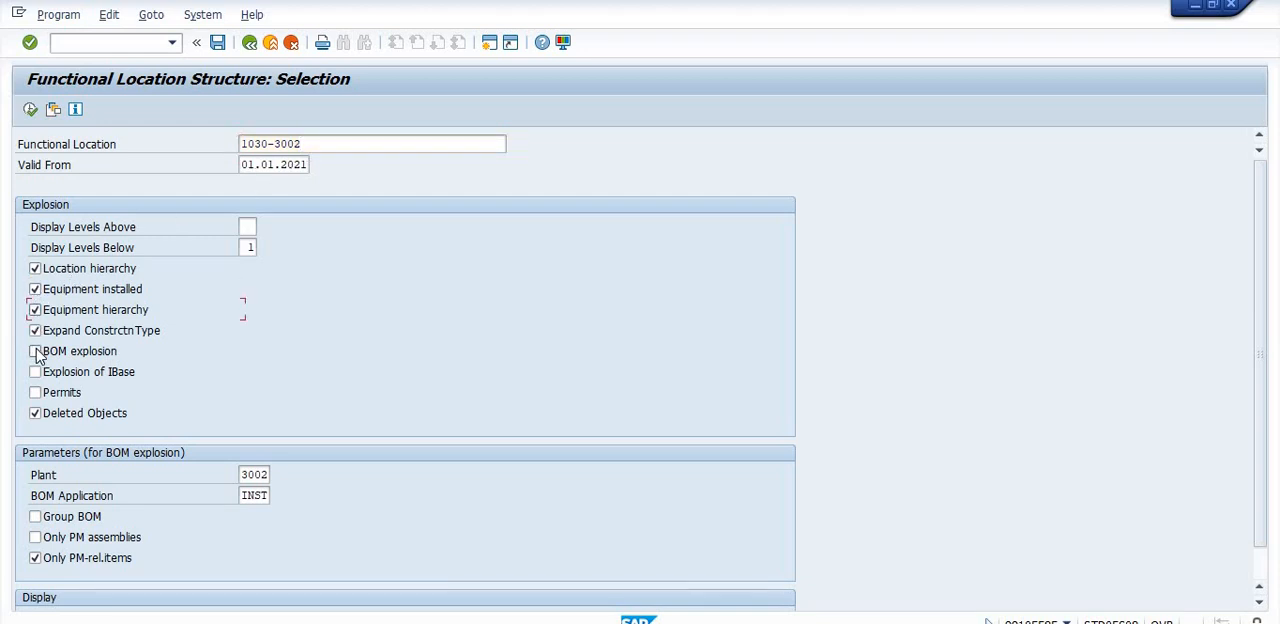
pyautogui.click(35, 351)
pyautogui.click(35, 371)
pyautogui.click(35, 413)
pyautogui.click(30, 110)
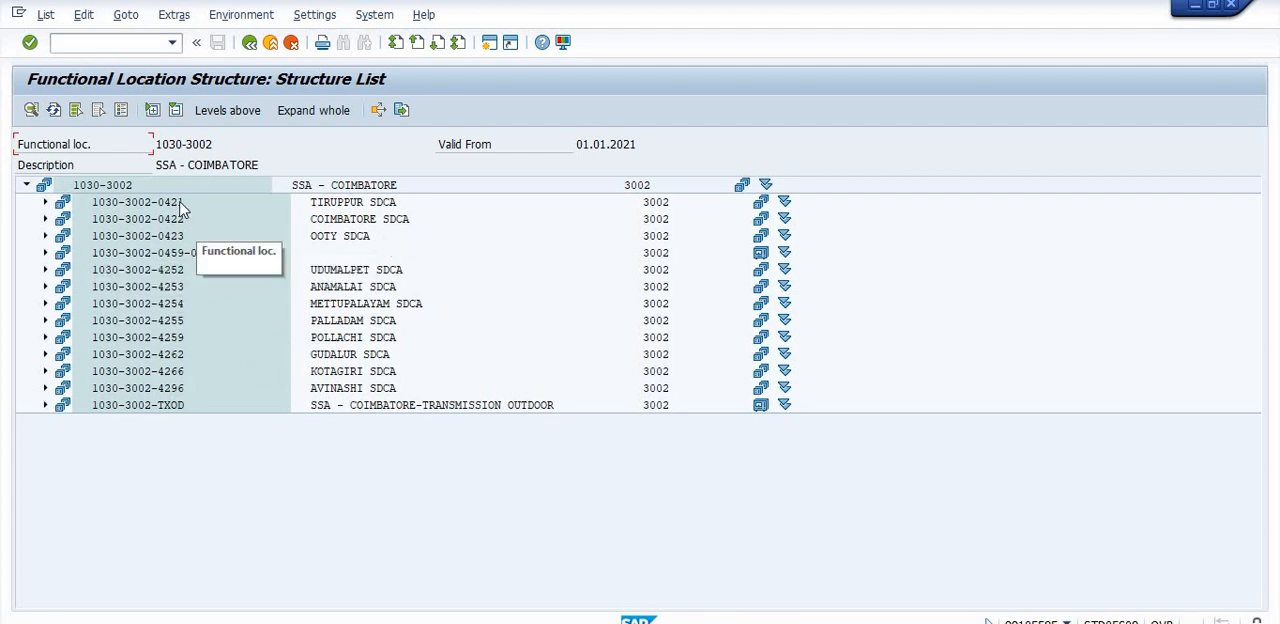
# - Expand the structure through COIMBATORE SDCA and ALANDURAI EXCHANGE to the equipment under ALANDURAI EXCHANGE-TXI
pyautogui.click(44, 220)
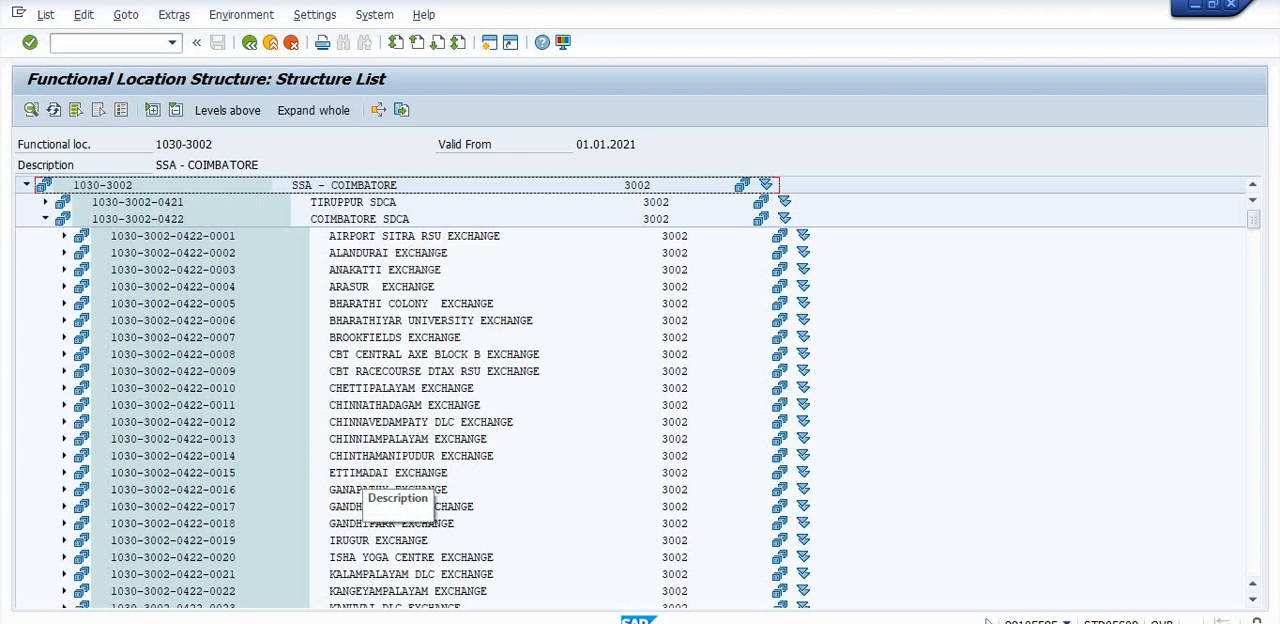
pyautogui.click(64, 253)
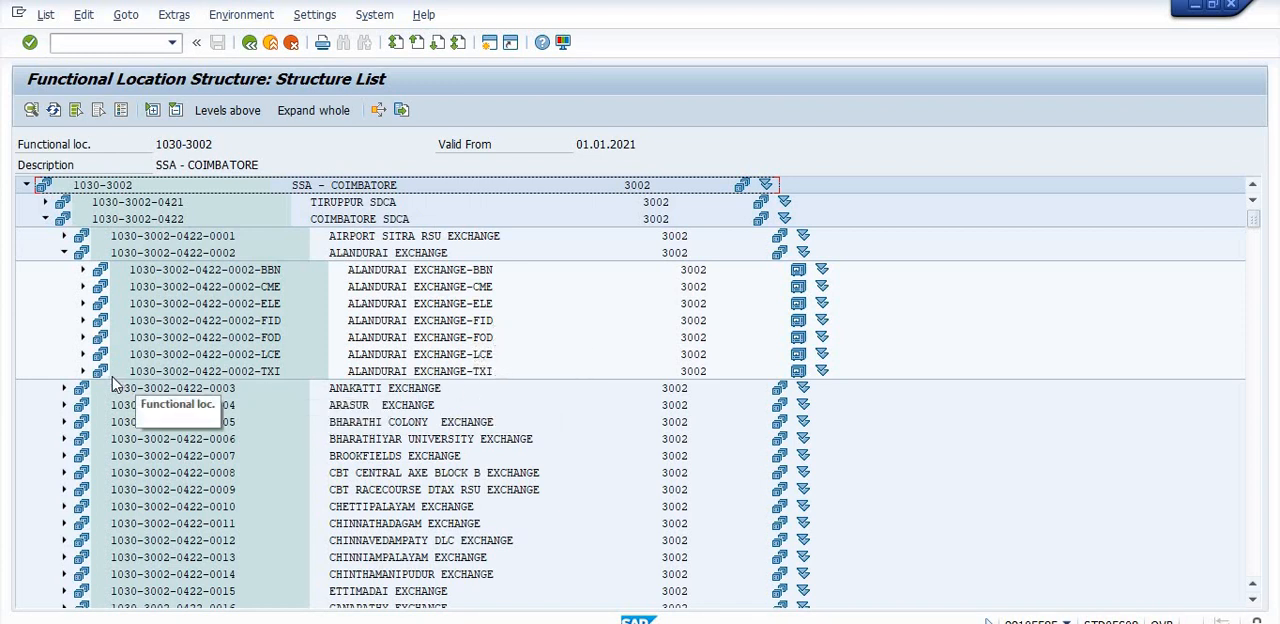
pyautogui.click(83, 371)
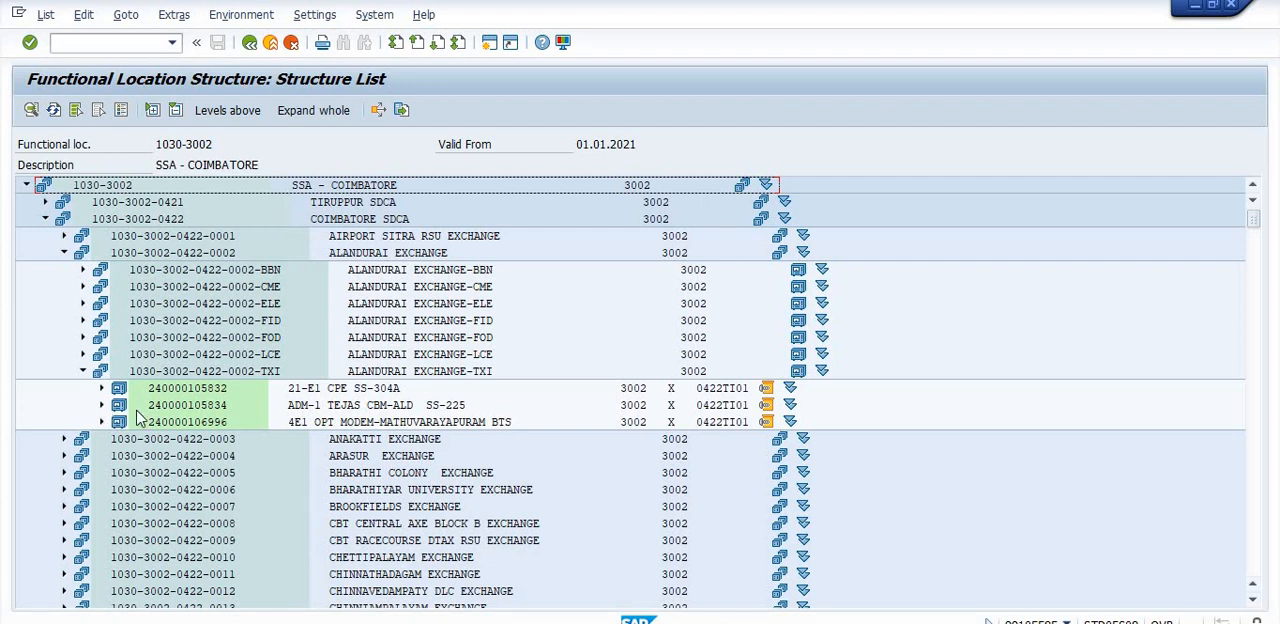
# - Create a general notification of type B3 General Maint. for equipment ADM-1 TEJAS CBM-ALD SS-225 and accept its object information
pyautogui.click(172, 405)
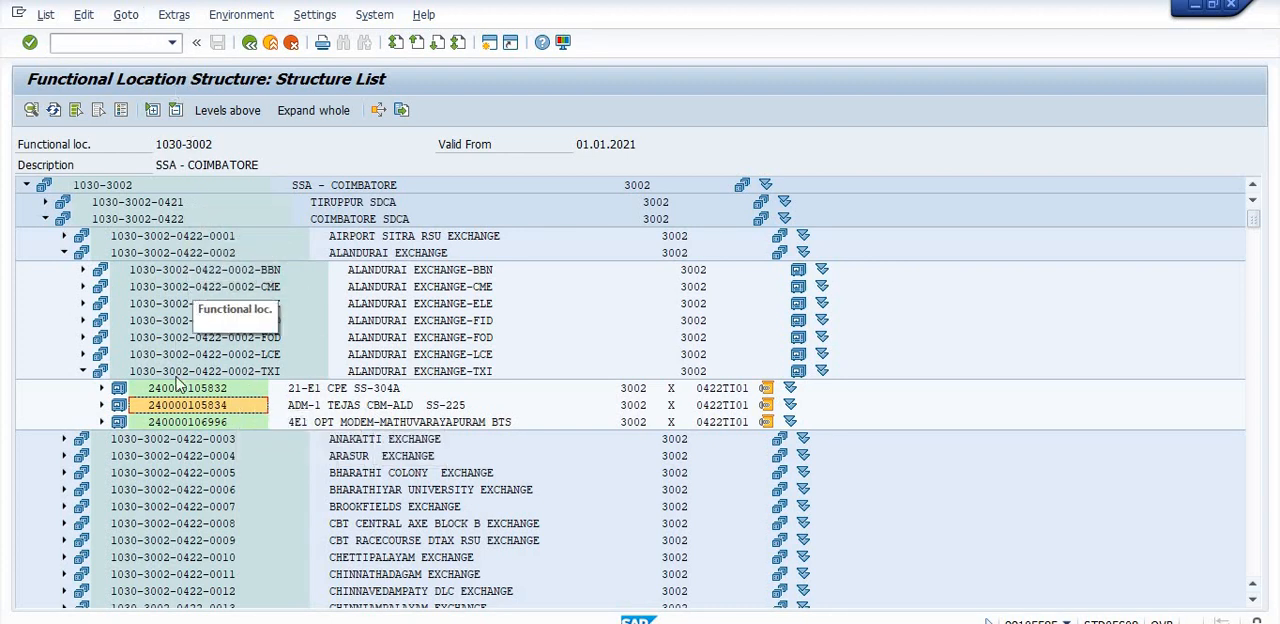
pyautogui.click(128, 16)
pyautogui.moveTo(141, 40)
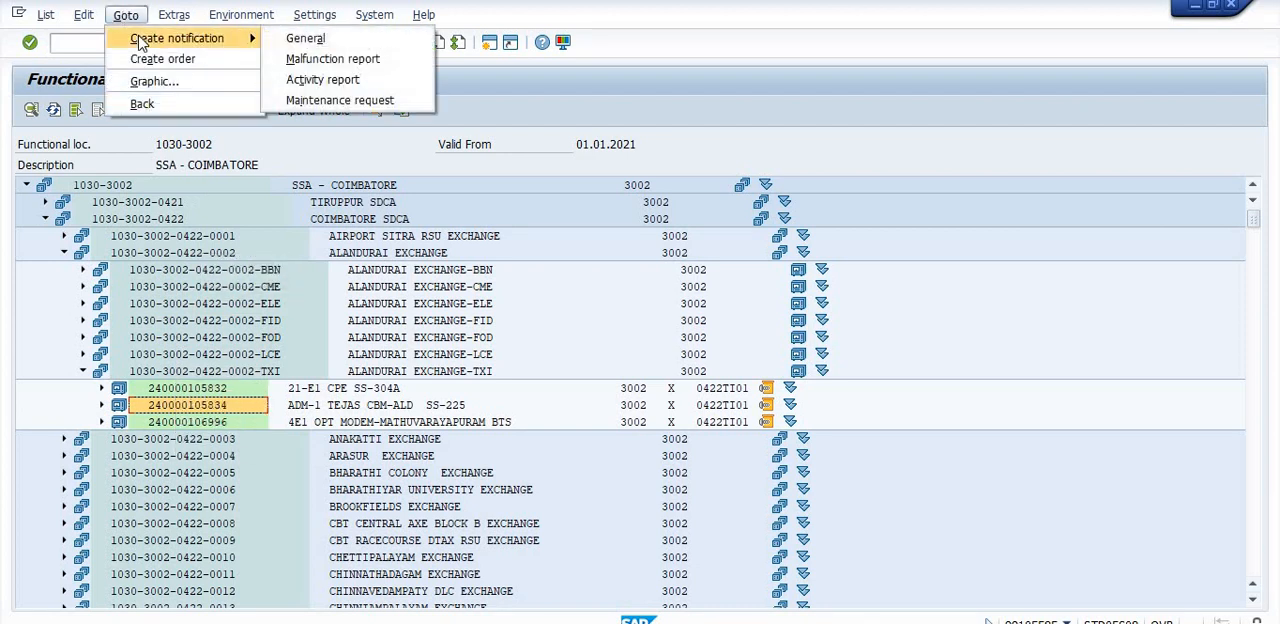
pyautogui.click(292, 38)
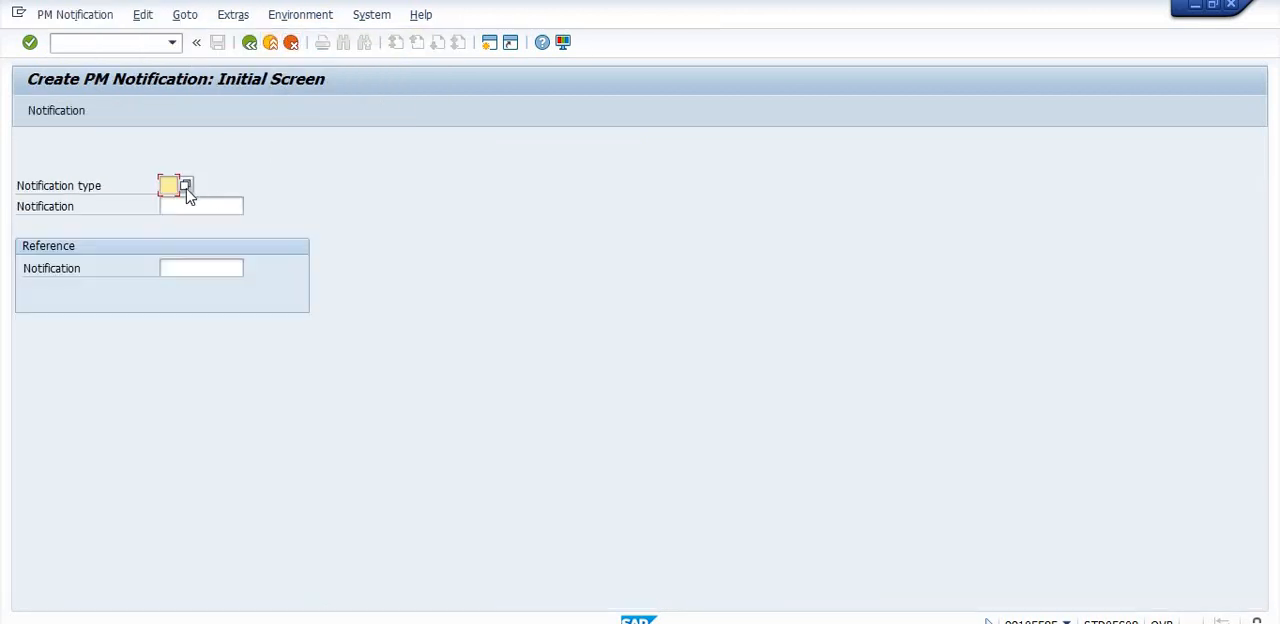
pyautogui.click(185, 188)
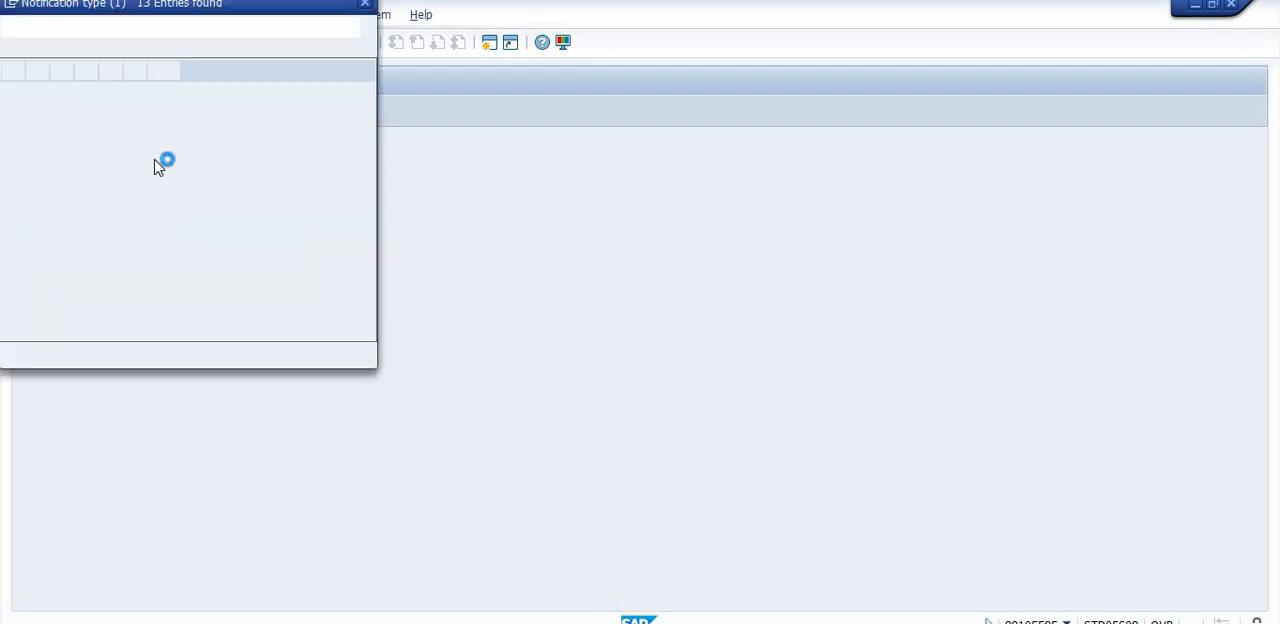
pyautogui.doubleClick(100, 146)
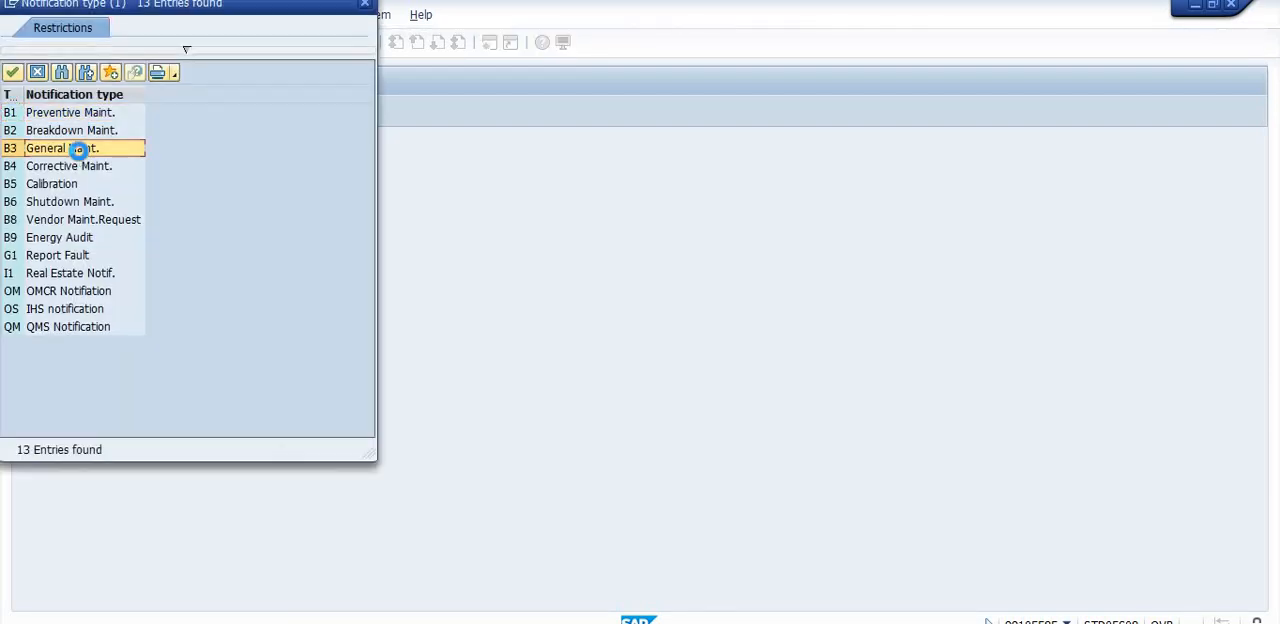
pyautogui.press('Return')
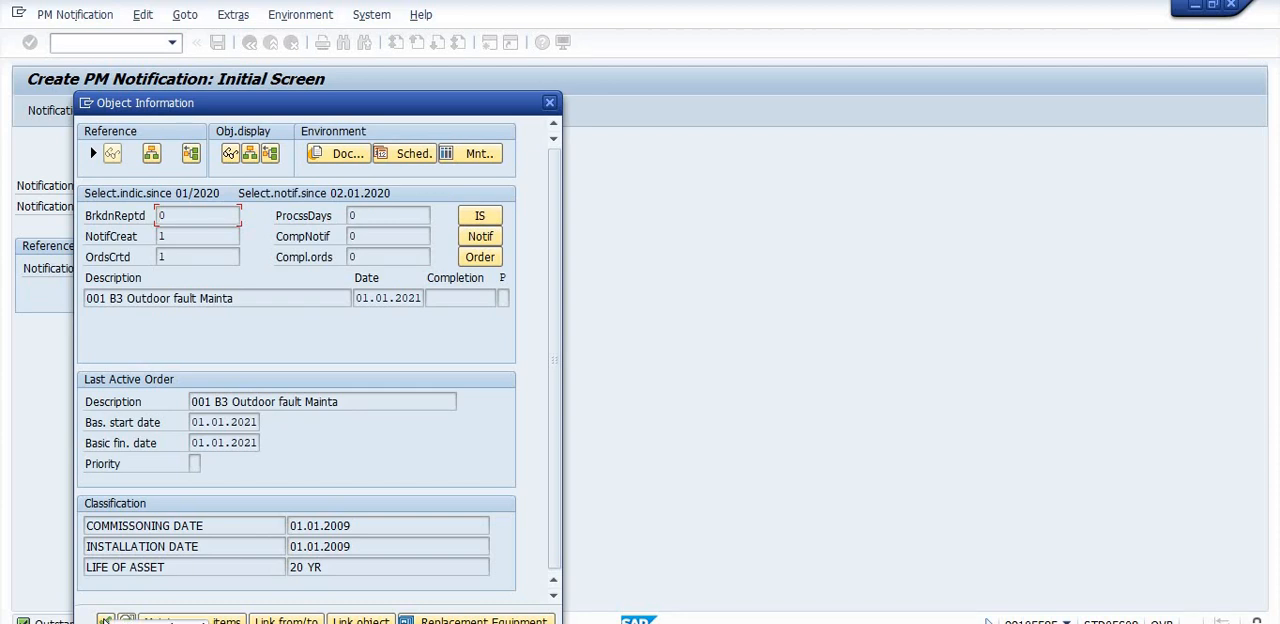
pyautogui.click(105, 621)
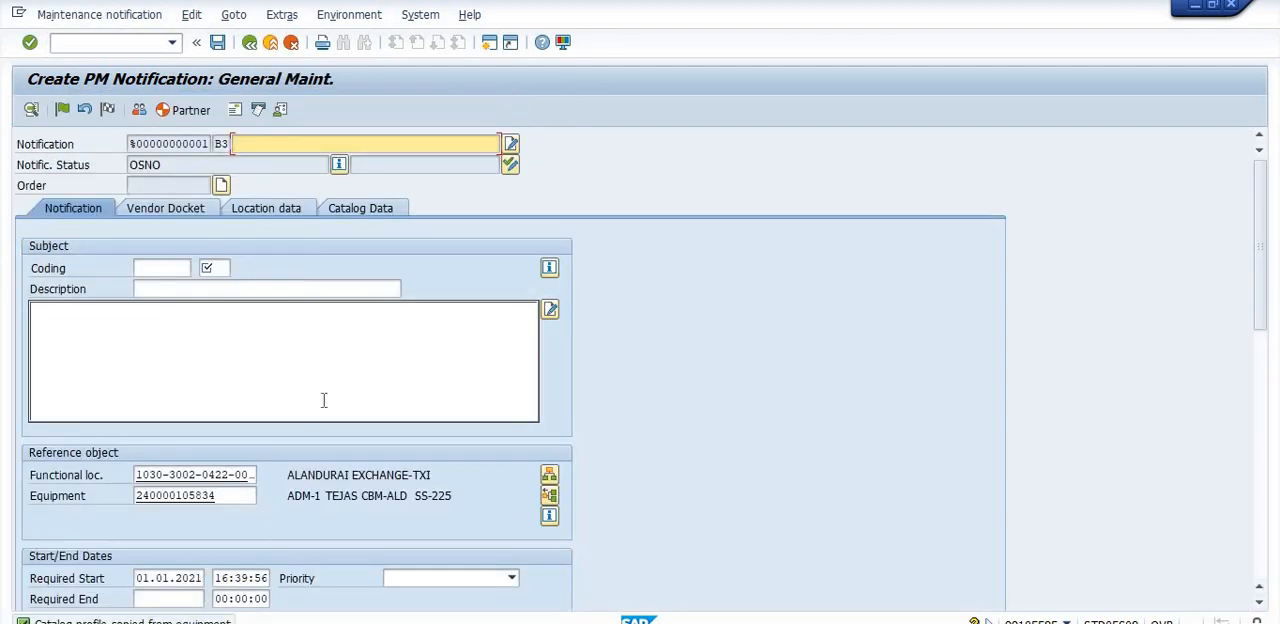
# - Title the notification "Outdoor fault Maintaiance" and set its coding to OFC-JOB 1005, OFC JOINT PIT
pyautogui.click(300, 143)
pyautogui.click(285, 162)
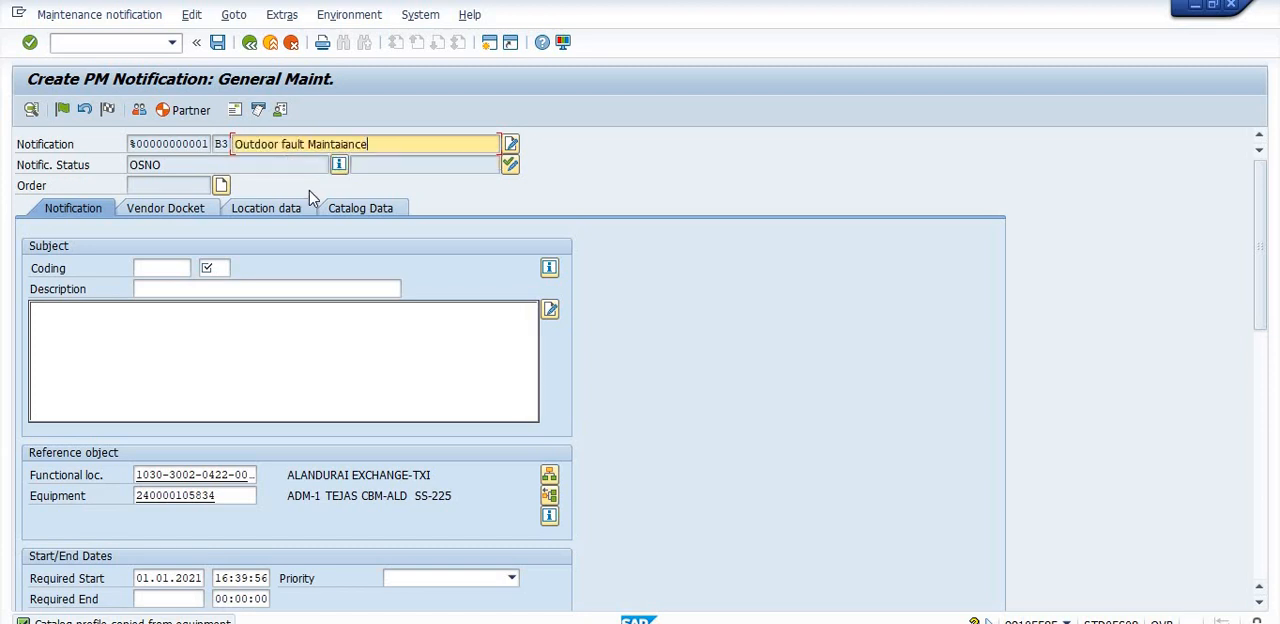
pyautogui.click(163, 268)
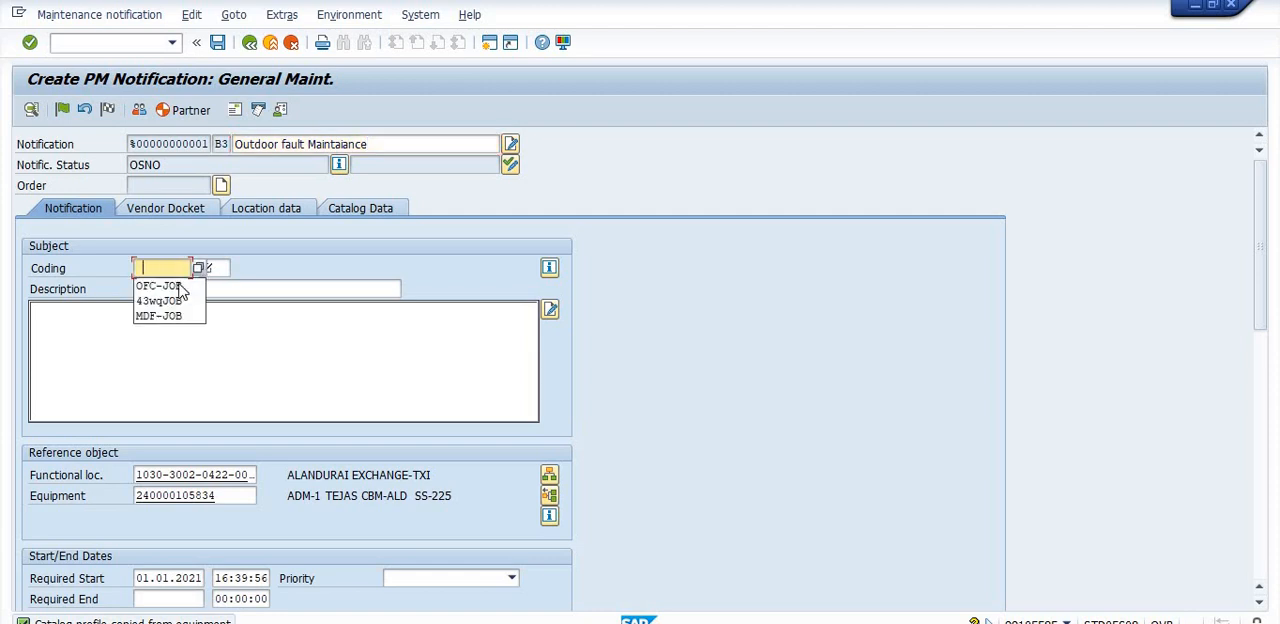
pyautogui.click(201, 268)
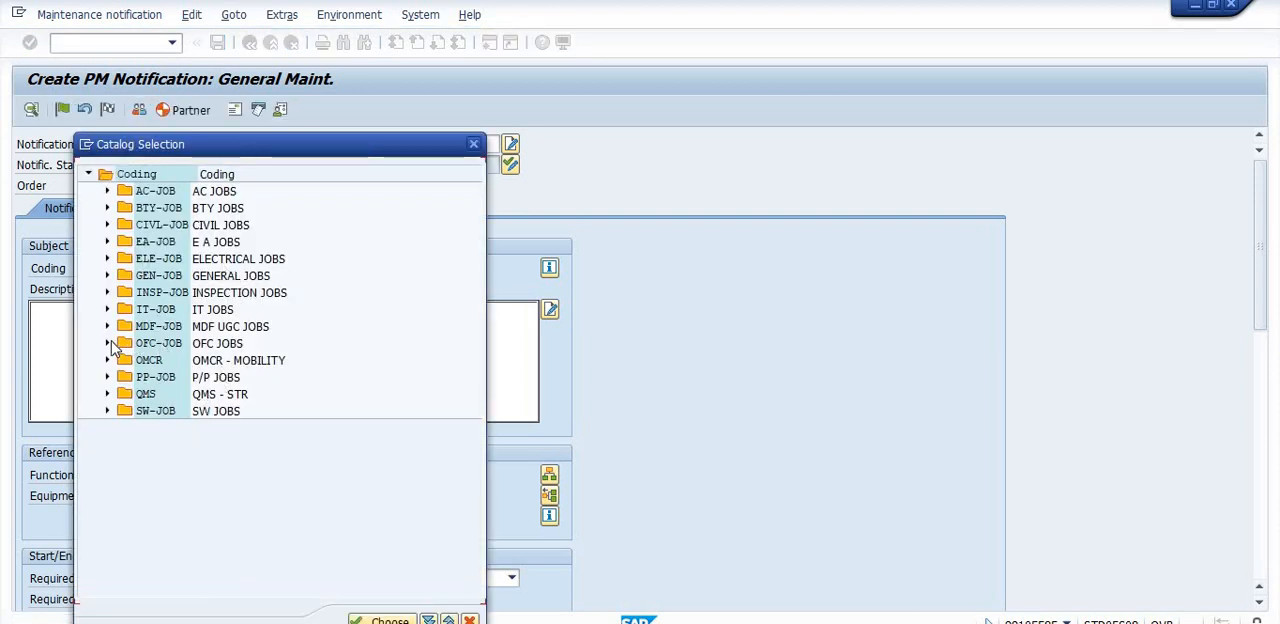
pyautogui.click(108, 343)
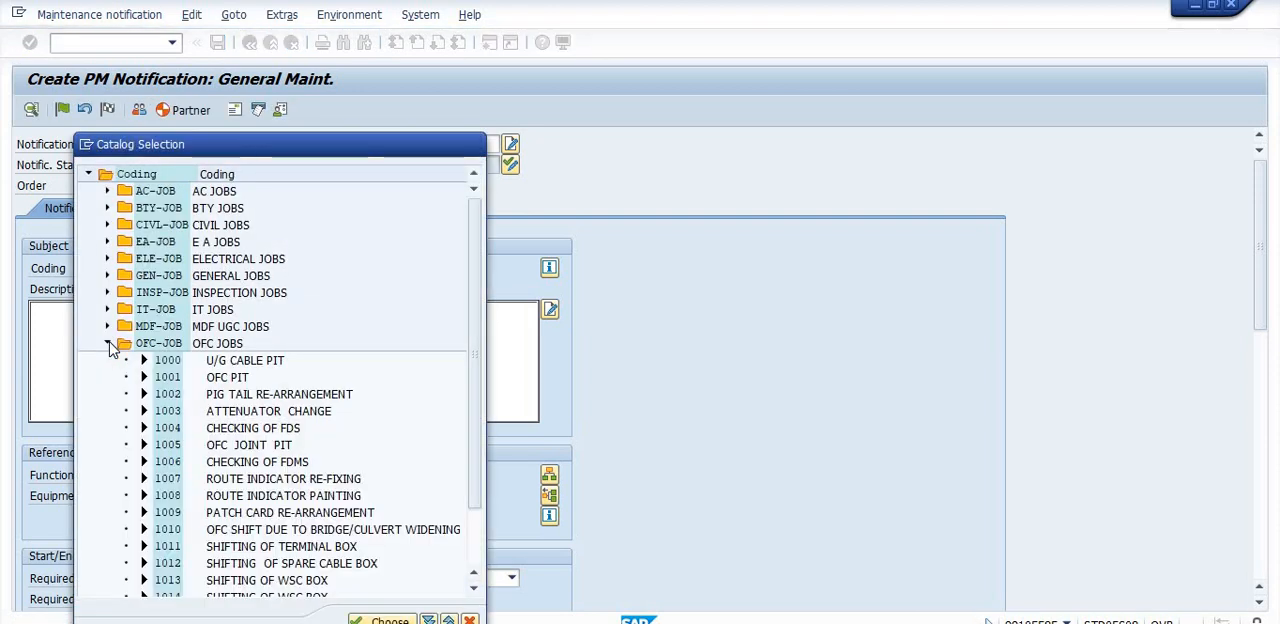
pyautogui.doubleClick(212, 343)
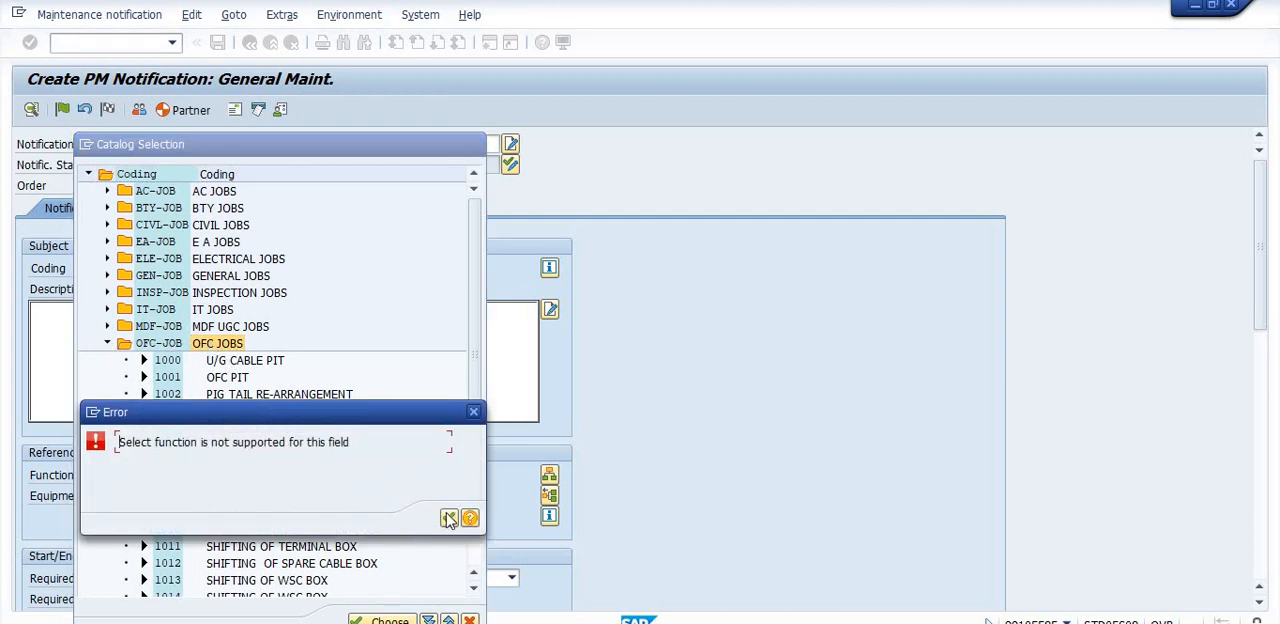
pyautogui.click(445, 517)
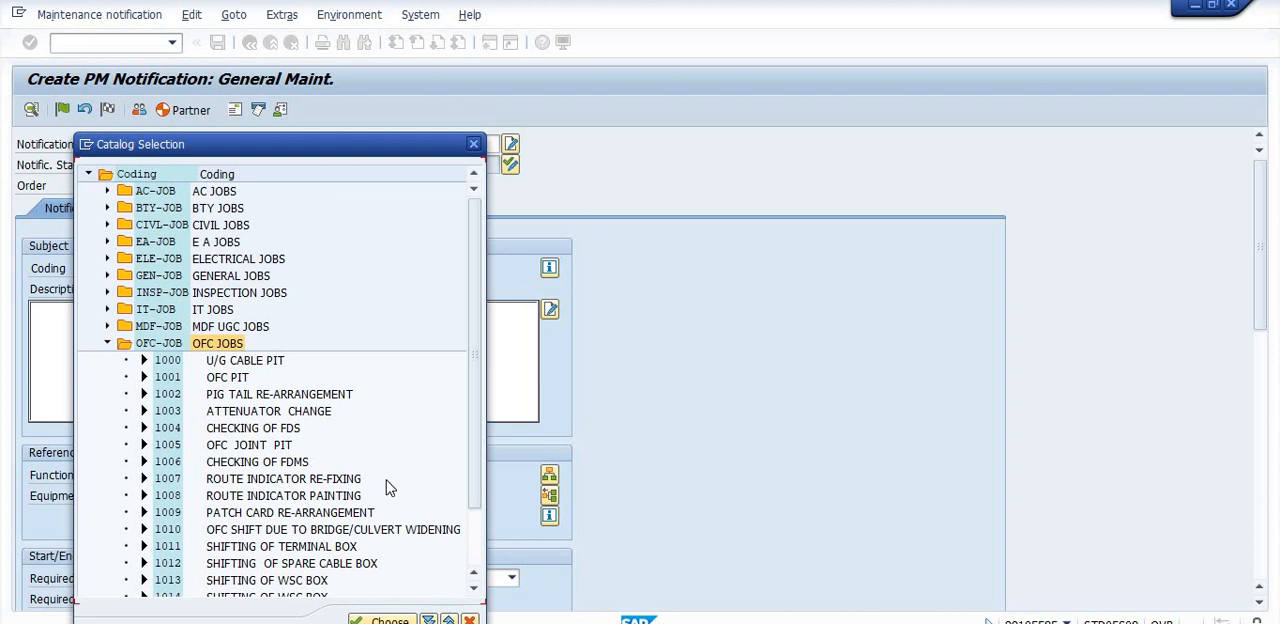
pyautogui.scroll(-3, 389, 486)
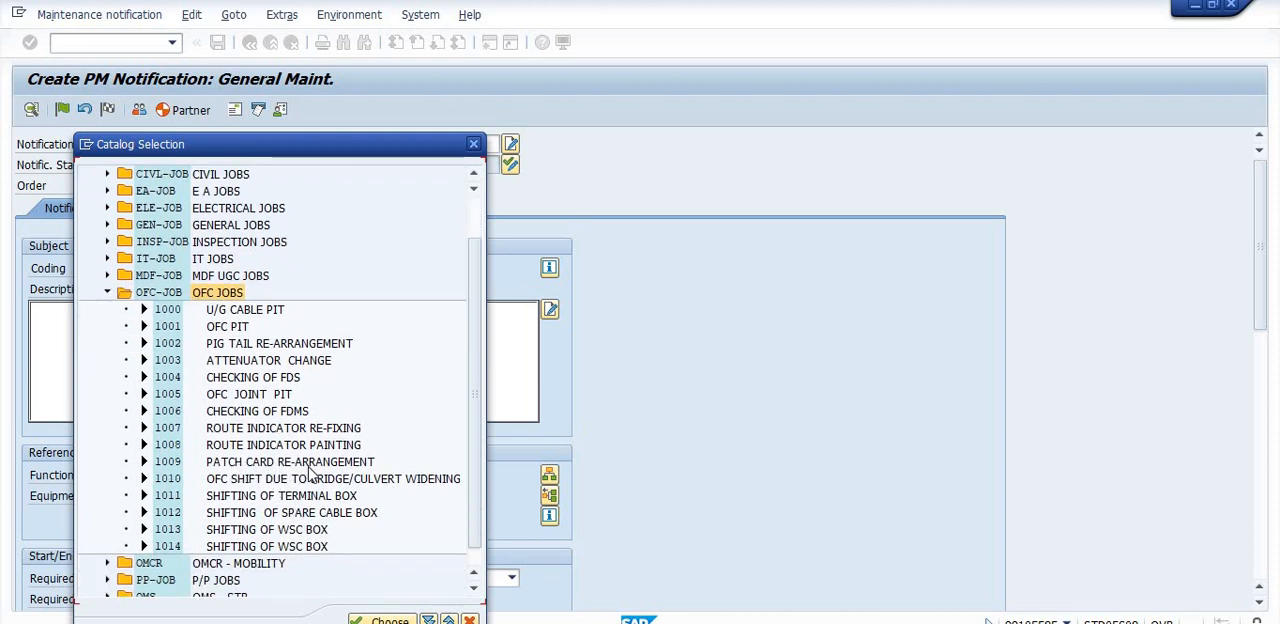
pyautogui.doubleClick(145, 395)
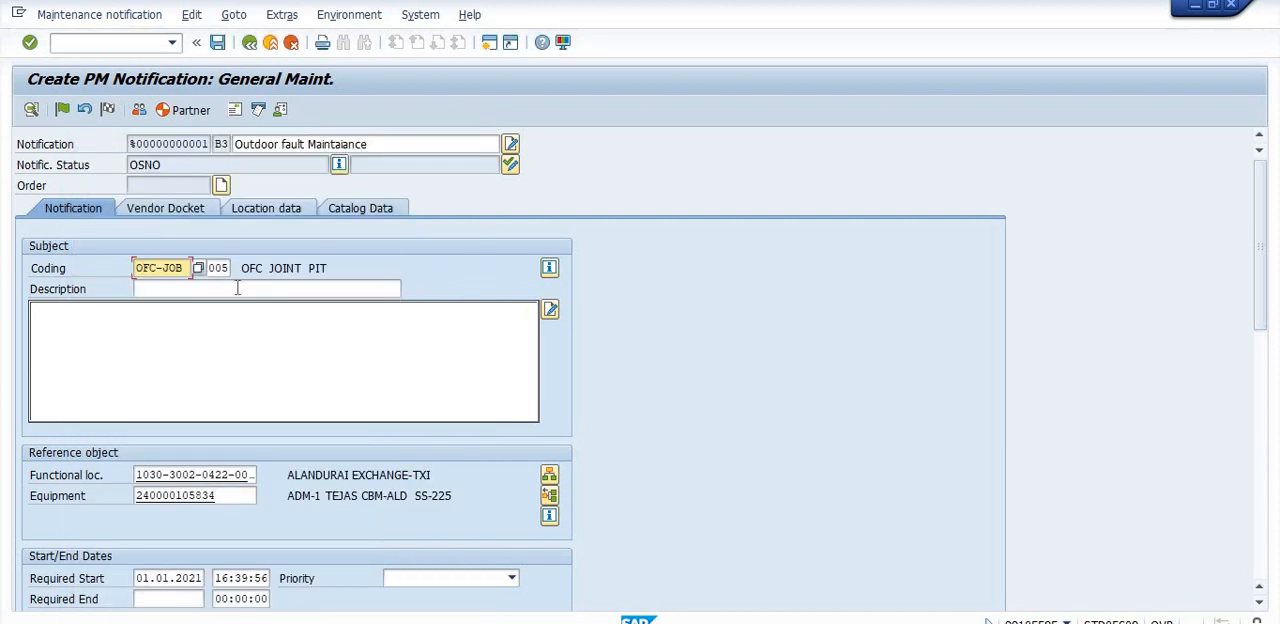
# - Enter "OFC Jointing pit" as the description of the notification's subject
pyautogui.click(237, 288)
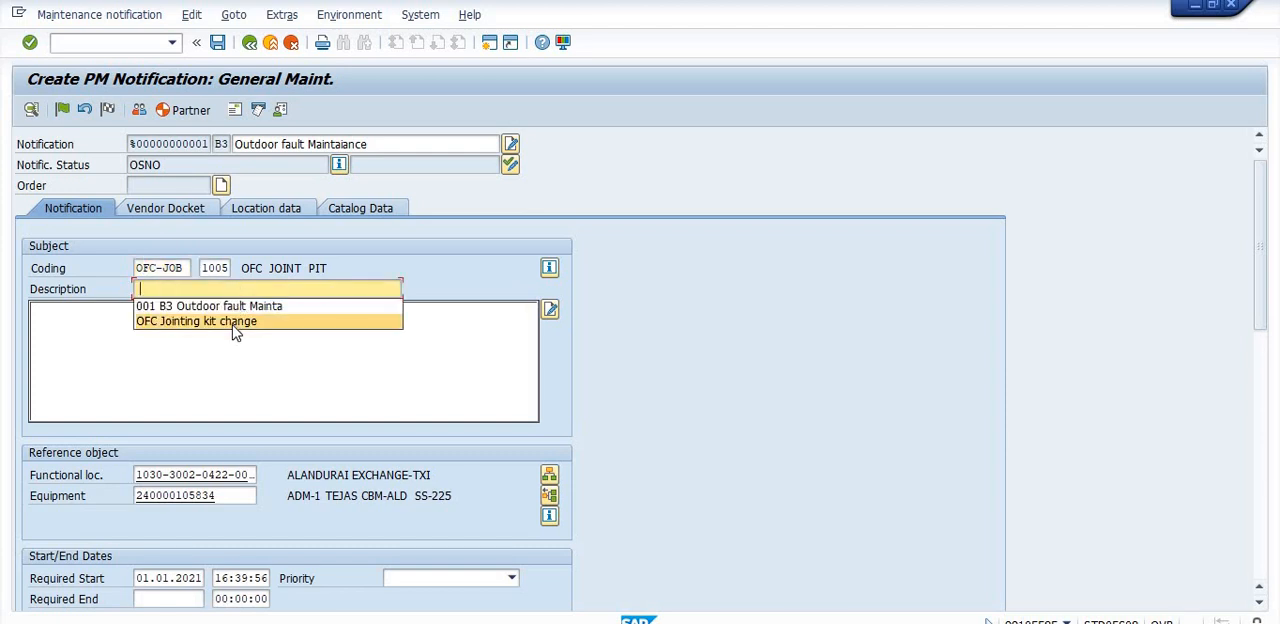
pyautogui.click(233, 322)
pyautogui.press('BackSpace')
pyautogui.press('BackSpace')
pyautogui.press('BackSpace')
pyautogui.press('BackSpace')
pyautogui.press('BackSpace')
pyautogui.press('BackSpace')
pyautogui.press('BackSpace')
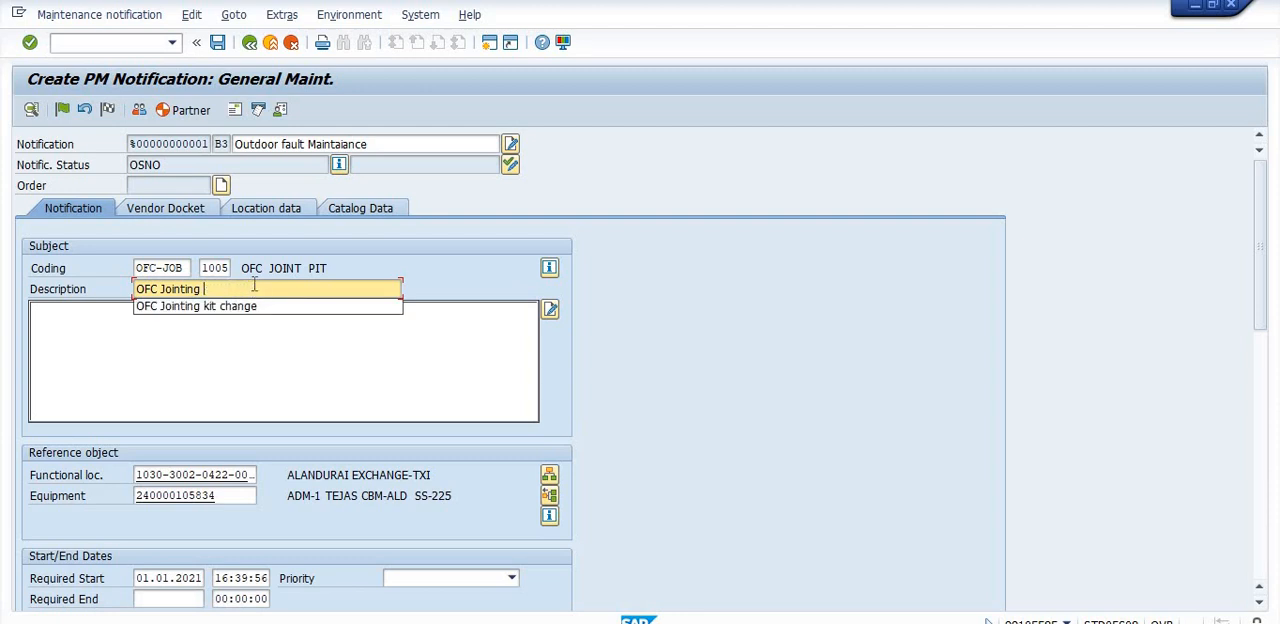
pyautogui.write('pit')
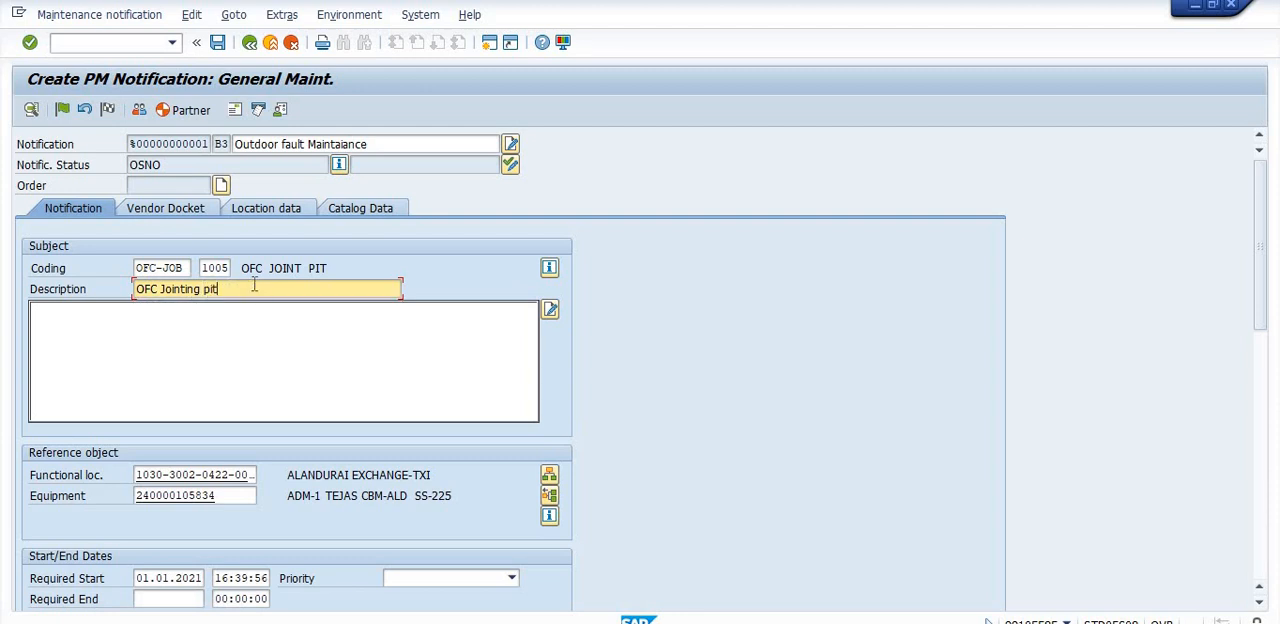
# - Copy the subject description "OFC Jointing pit" into the long text area beneath it
pyautogui.moveTo(230, 285); pyautogui.dragTo(142, 282)
pyautogui.hotkey('ctrl', 'c')
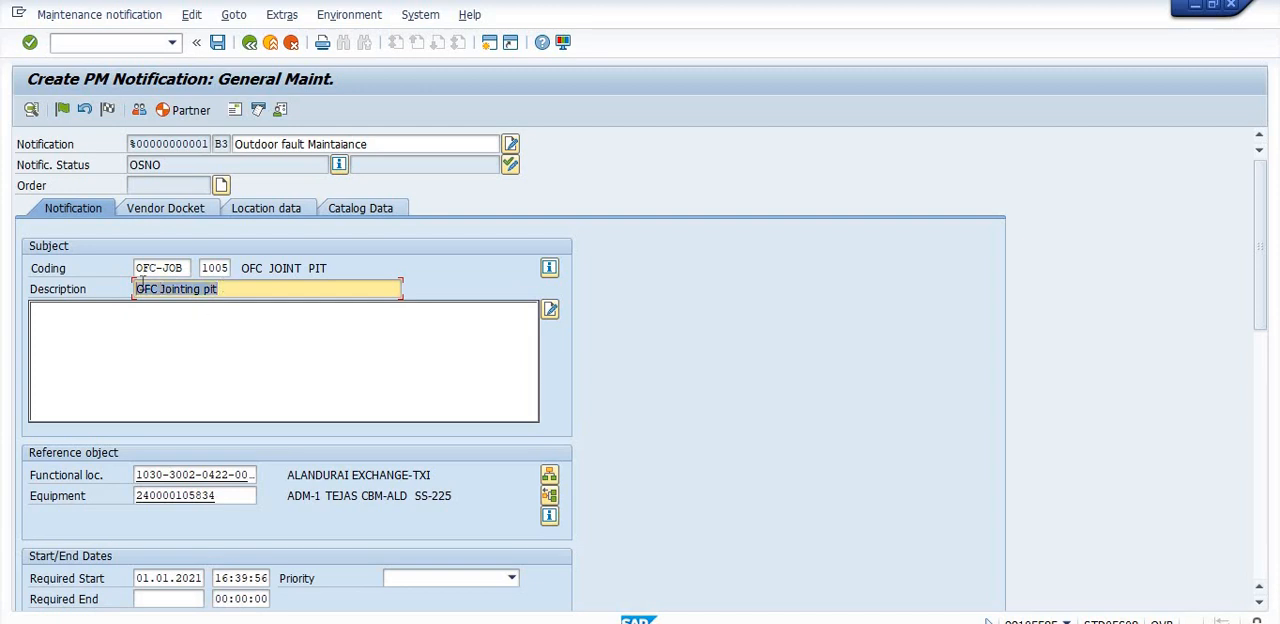
pyautogui.click(142, 282)
pyautogui.click(114, 324)
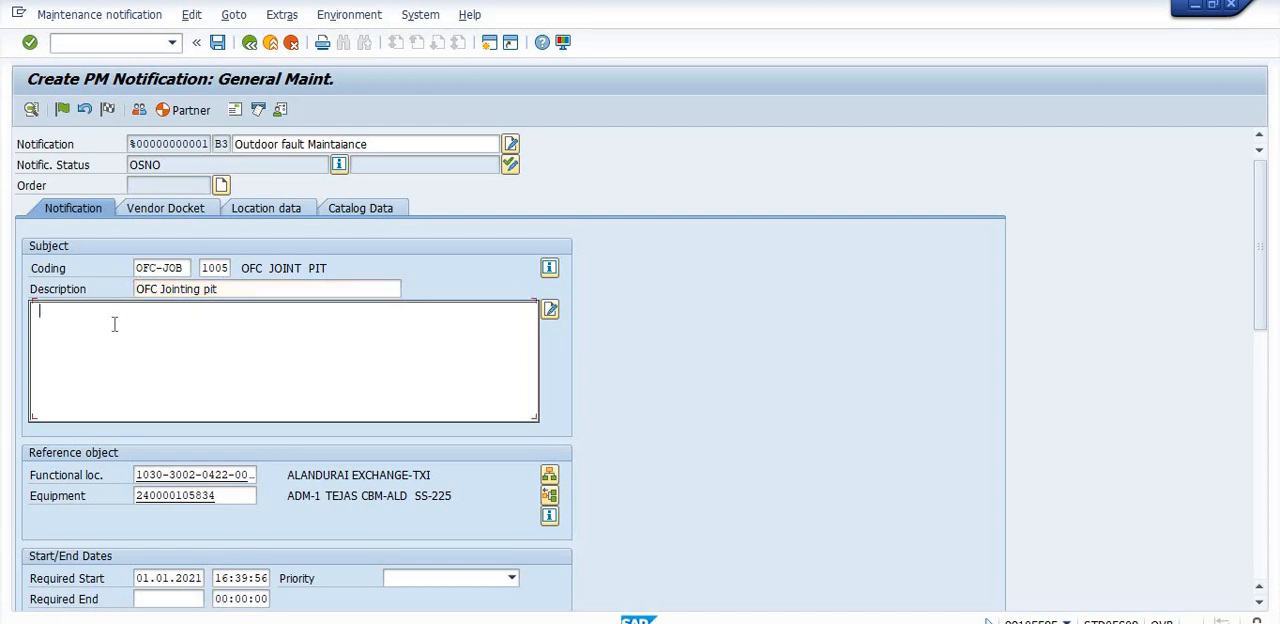
pyautogui.hotkey('ctrl', 'v')
# - Add an Initiator in the first row of the partner table and enter the initiator's personnel number
pyautogui.click(1269, 392)
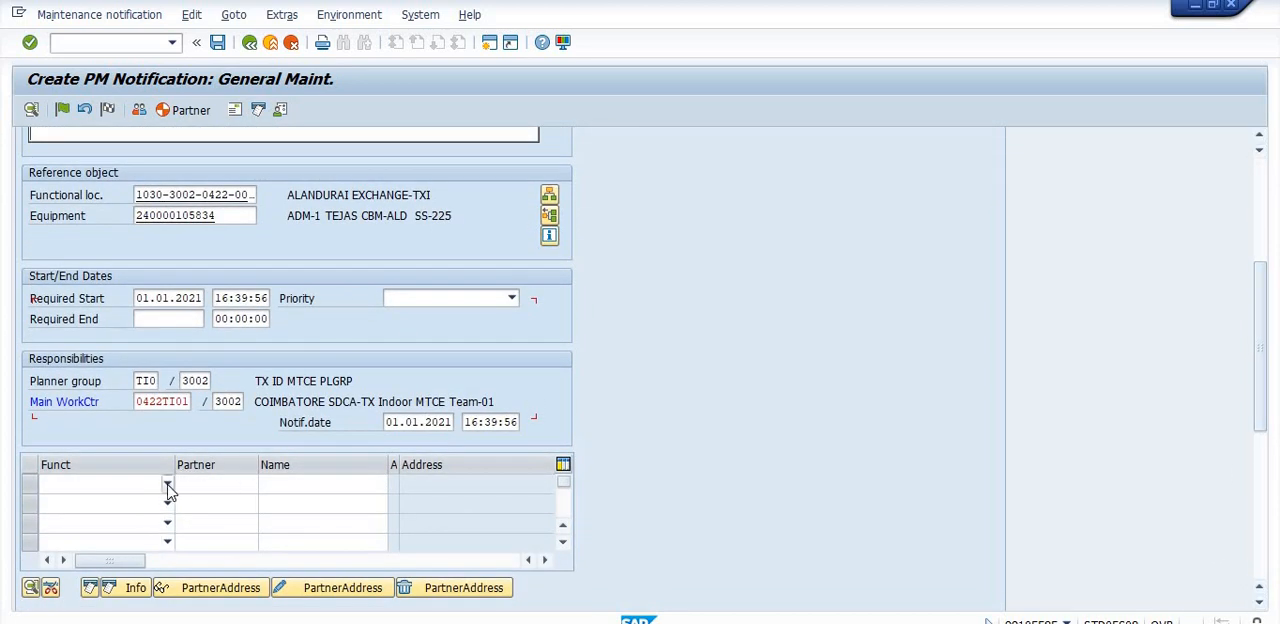
pyautogui.click(167, 486)
pyautogui.click(125, 501)
pyautogui.click(208, 484)
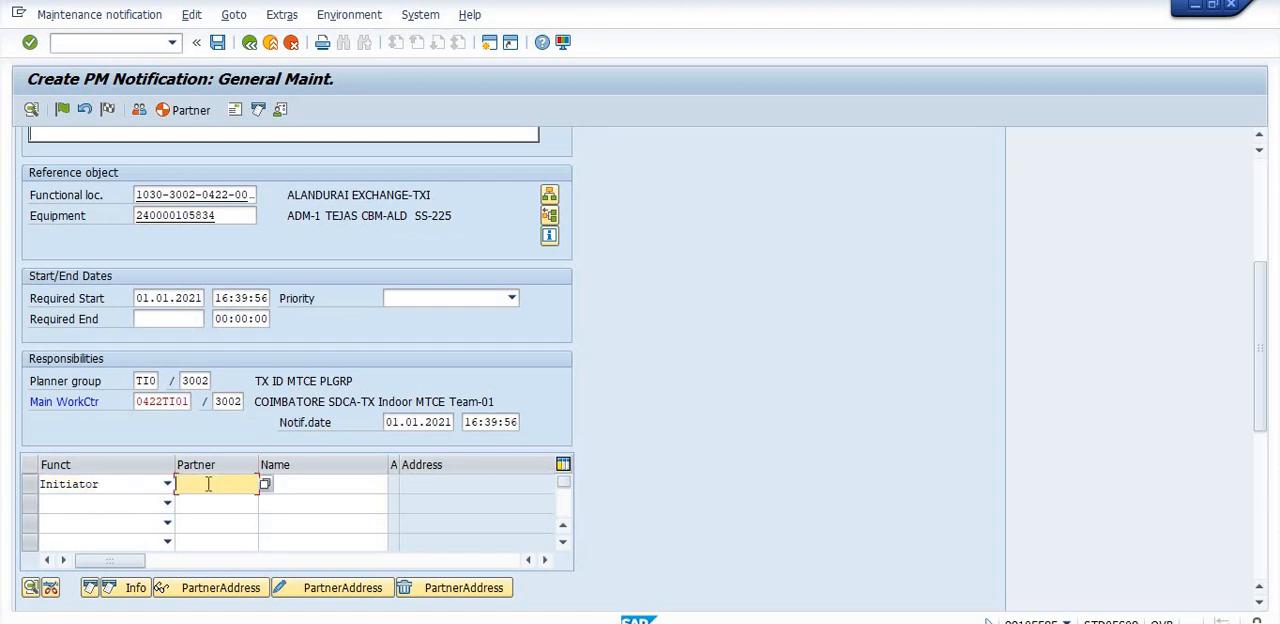
pyautogui.write('99')
# - Add a Person Responsible in the second row of the partner table and enter that person's personnel number
pyautogui.click(212, 502)
pyautogui.click(165, 505)
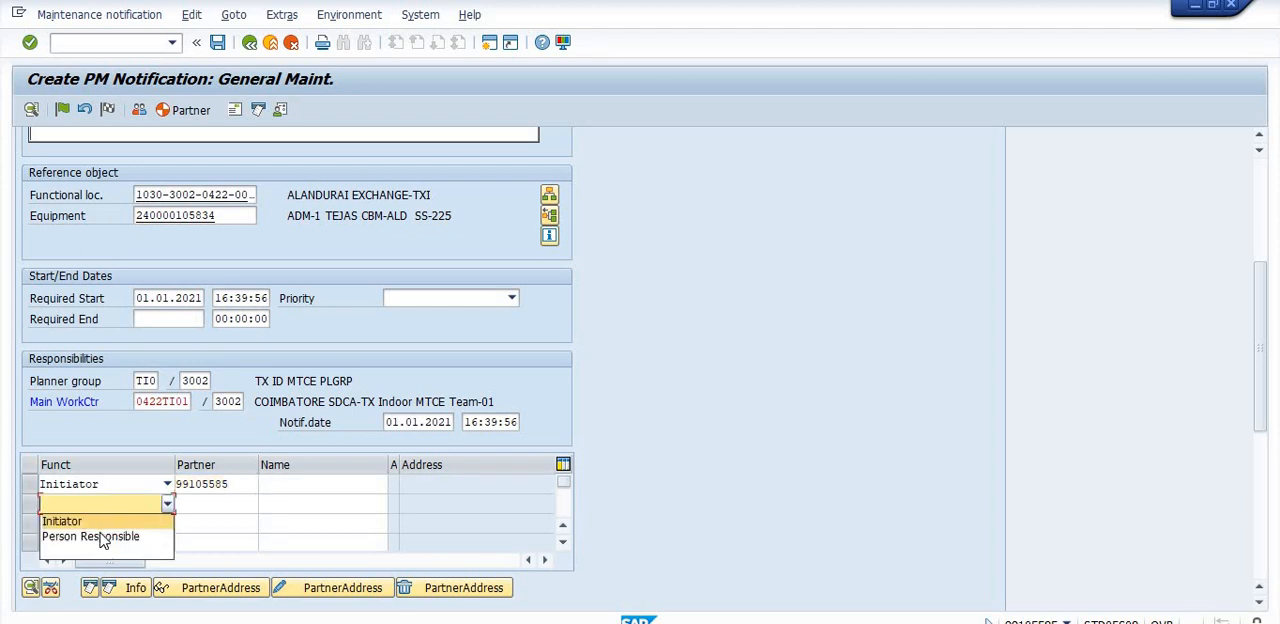
pyautogui.click(85, 534)
pyautogui.click(193, 502)
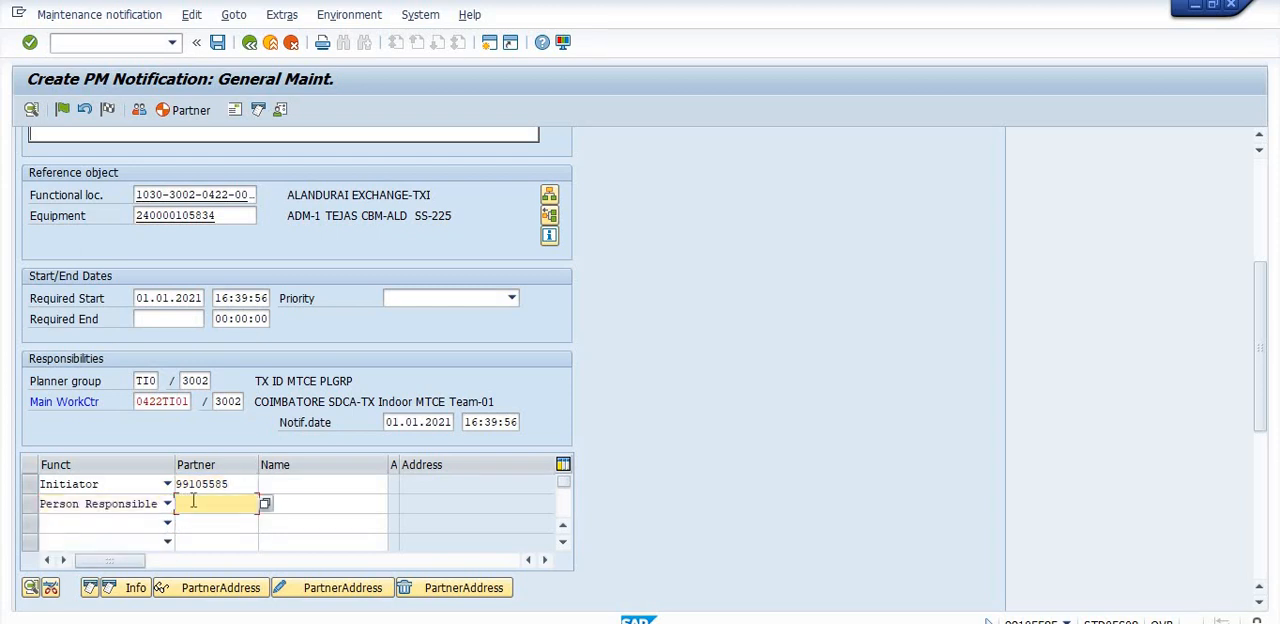
pyautogui.write('99')
pyautogui.click(205, 522)
# - Set the notification's priority to Minor and save it without specifying new dates
pyautogui.click(511, 298)
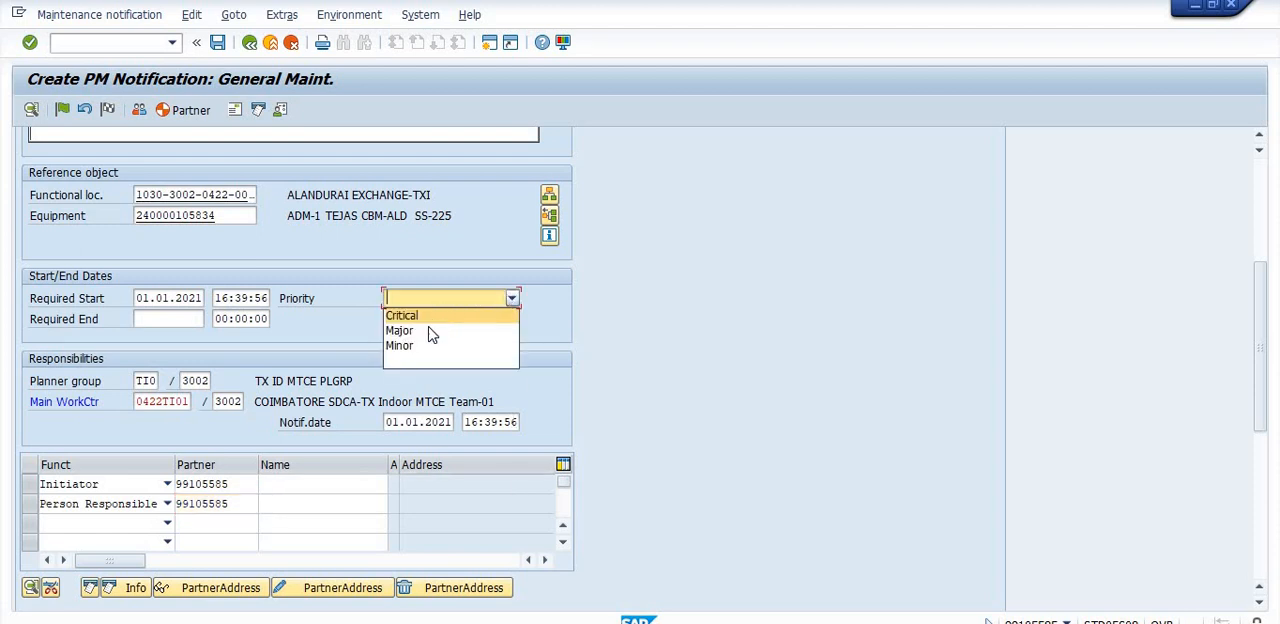
pyautogui.click(402, 345)
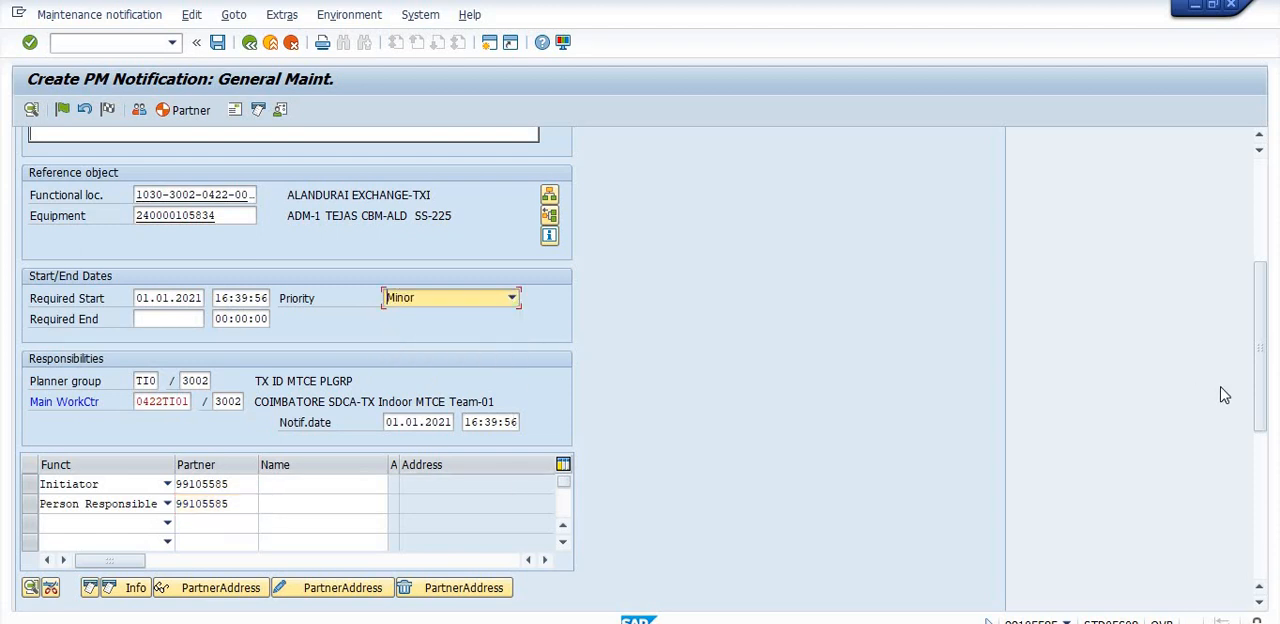
pyautogui.scroll(3, 1263, 398)
pyautogui.scroll(3, 1260, 278)
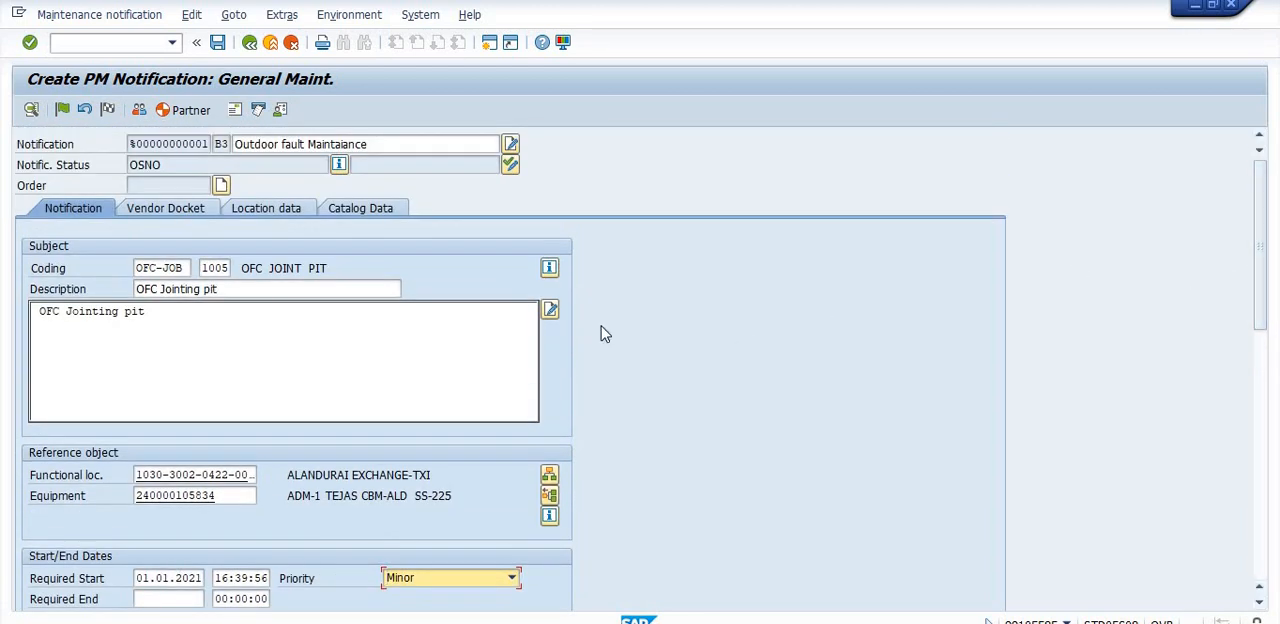
pyautogui.click(221, 46)
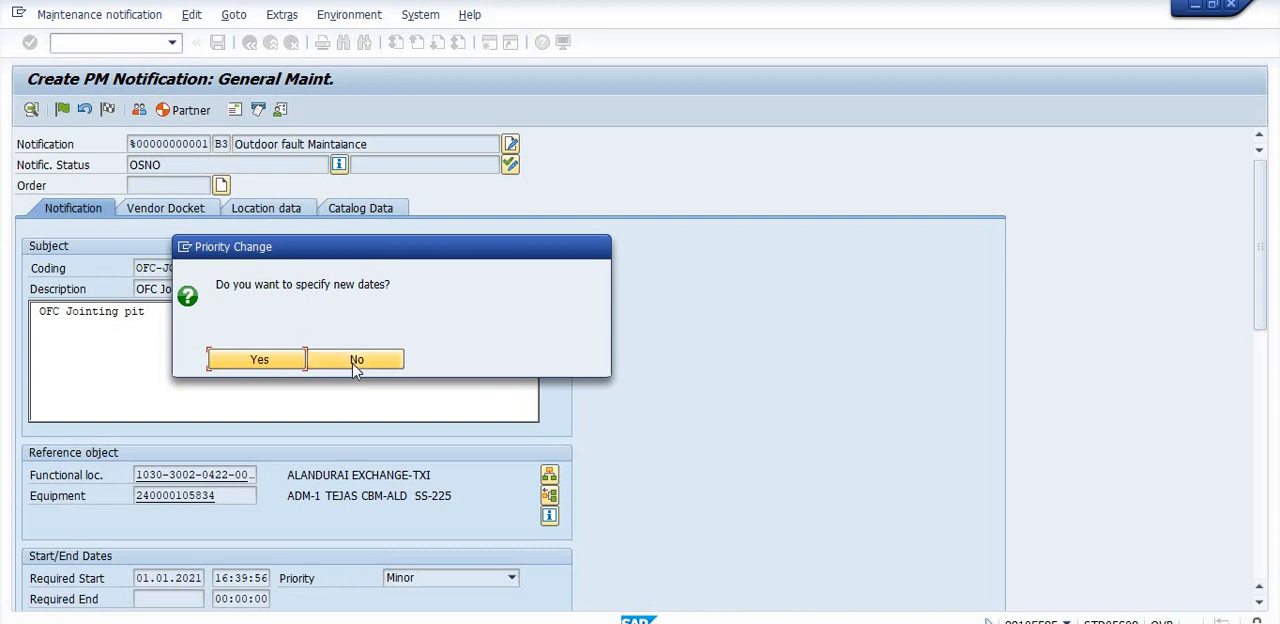
pyautogui.click(357, 360)
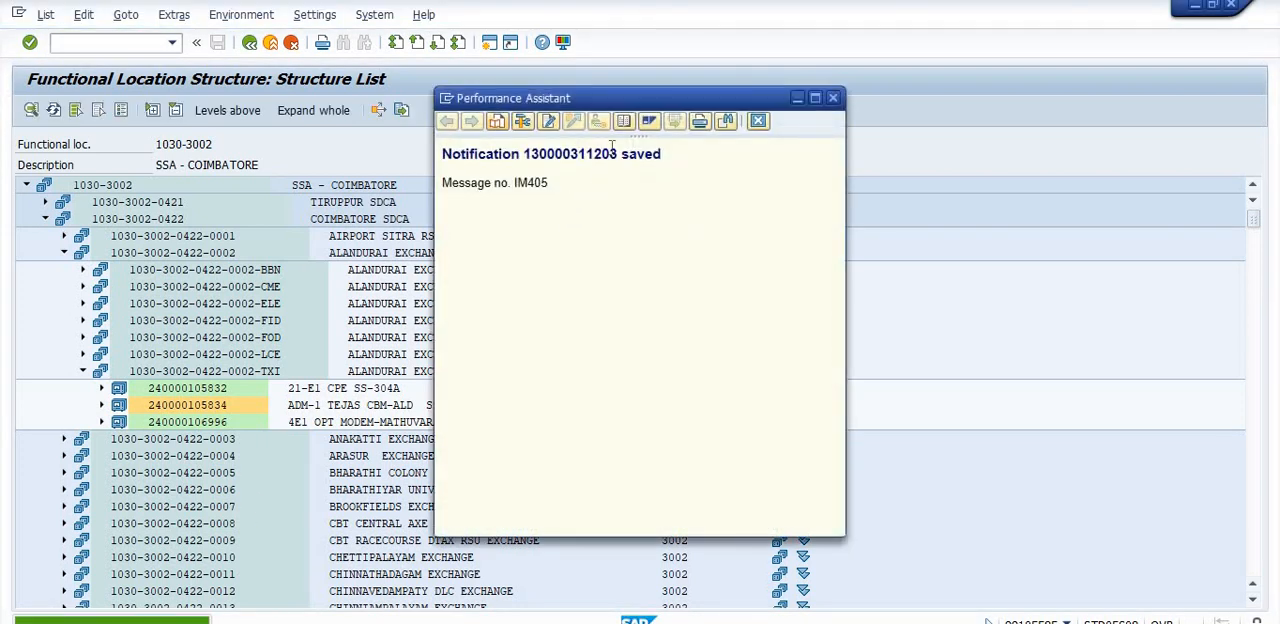
# - Copy the saved notification's number from the message into the Notepad file, on the line below IH01
pyautogui.moveTo(555, 153); pyautogui.dragTo(476, 162)
pyautogui.hotkey('ctrl', 'c')
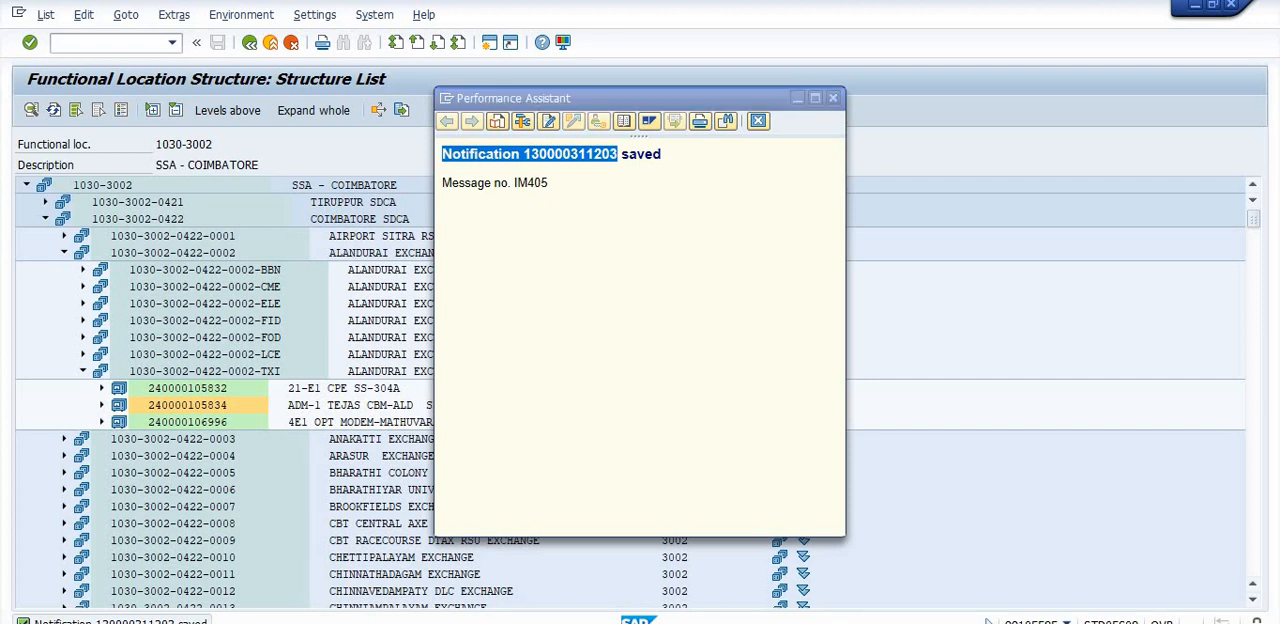
pyautogui.hotkey('alt', 'Tab')
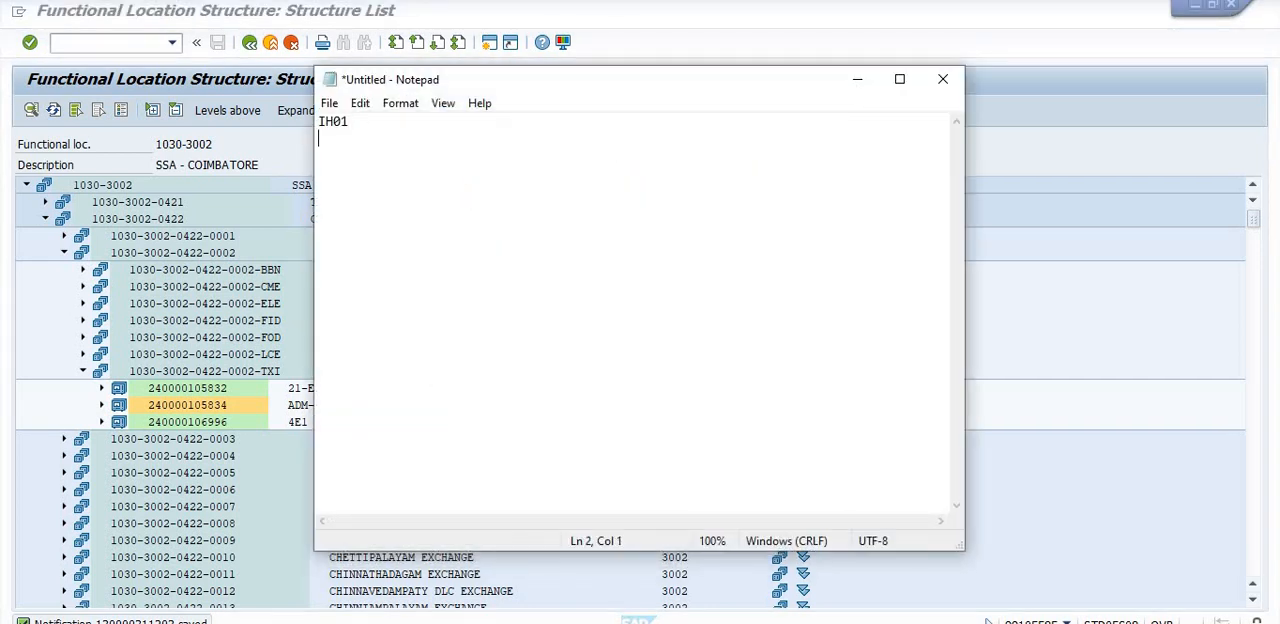
pyautogui.hotkey('ctrl', 'v')
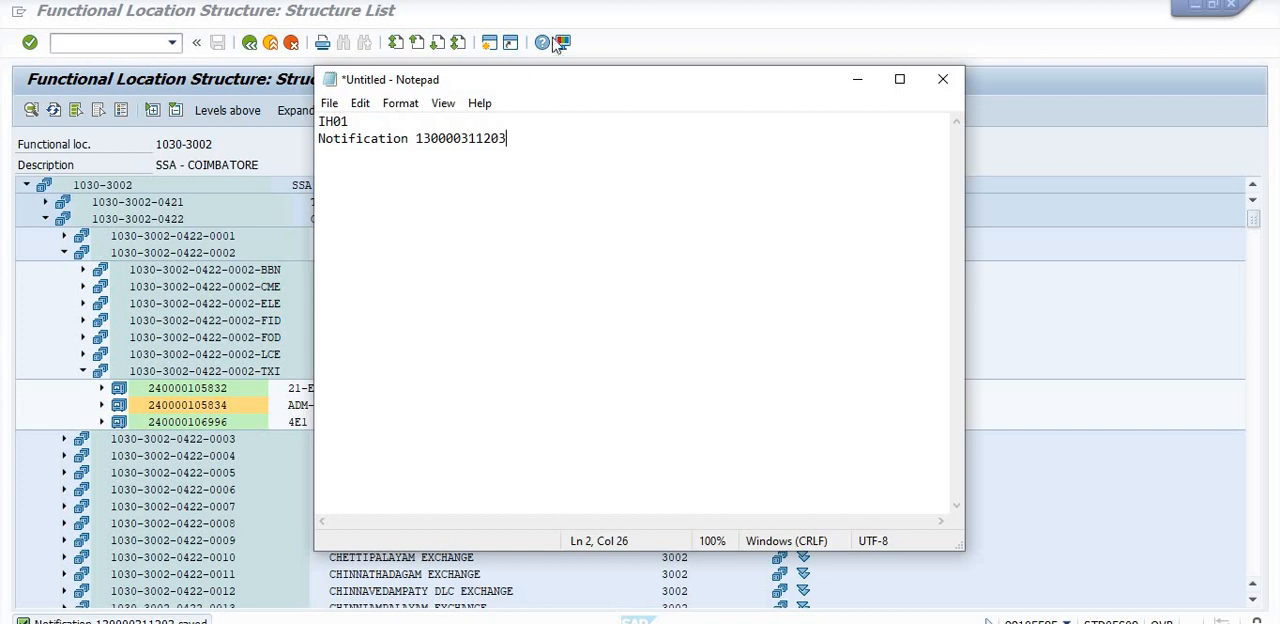
pyautogui.moveTo(565, 89); pyautogui.dragTo(655, 108)
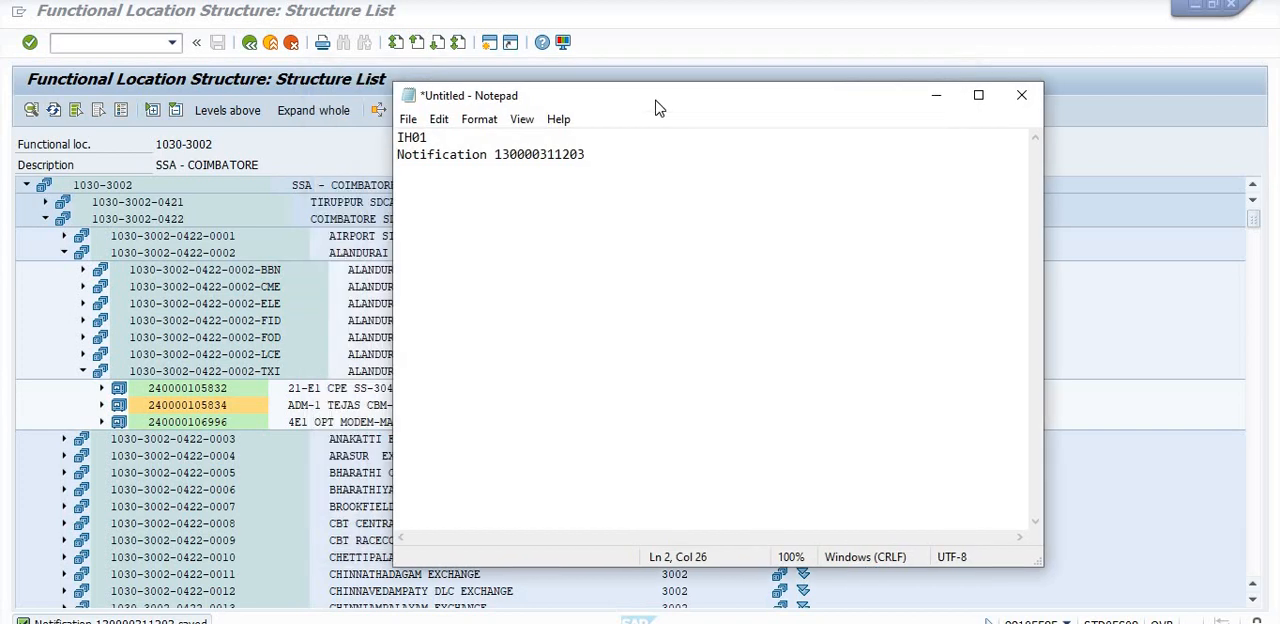
# - Open the saved notification in Change PM Notification and put it in process
pyautogui.click(87, 46)
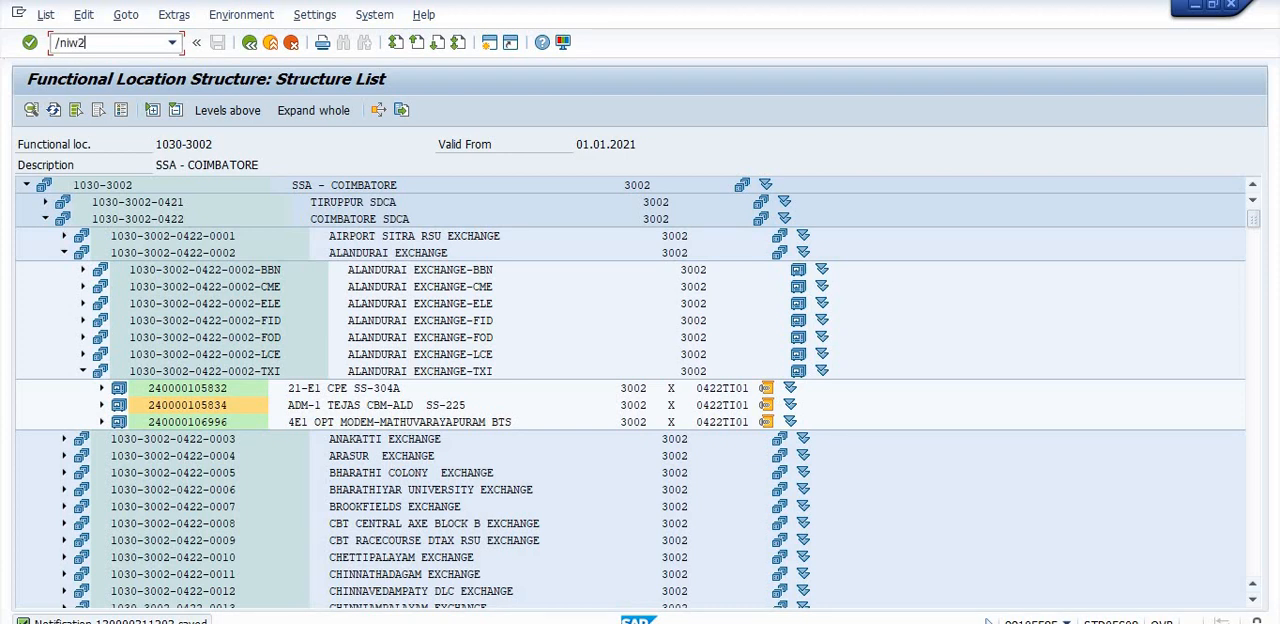
pyautogui.press('Return')
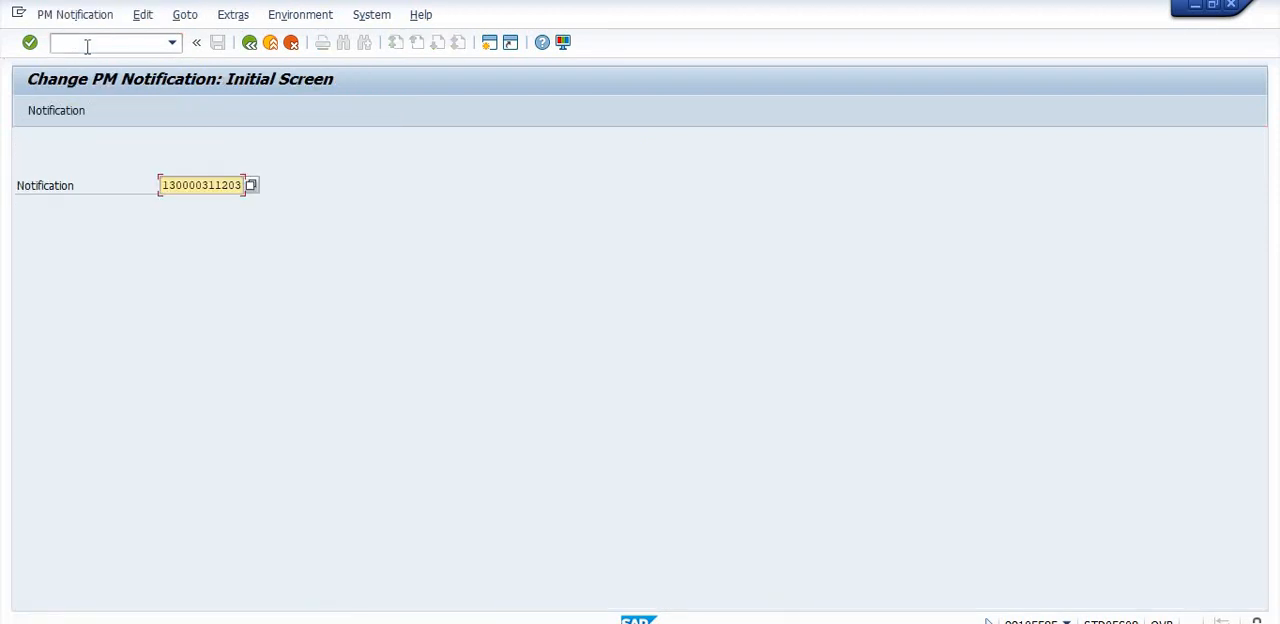
pyautogui.press('Return')
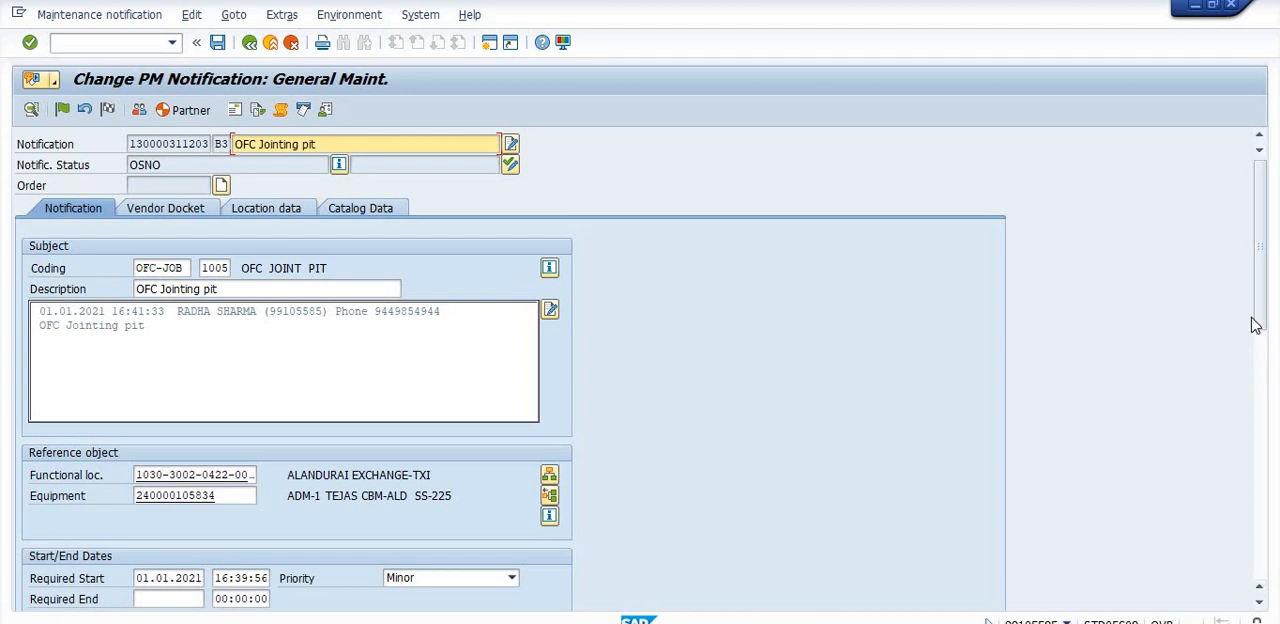
pyautogui.moveTo(1266, 326); pyautogui.dragTo(1266, 220)
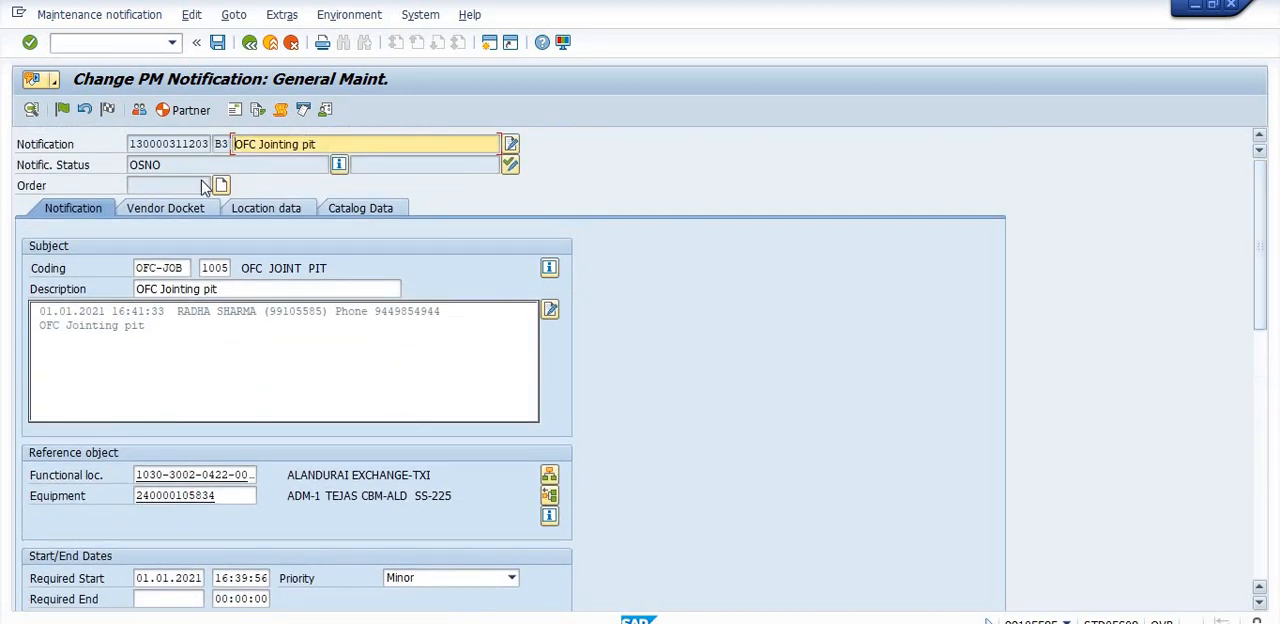
pyautogui.click(62, 112)
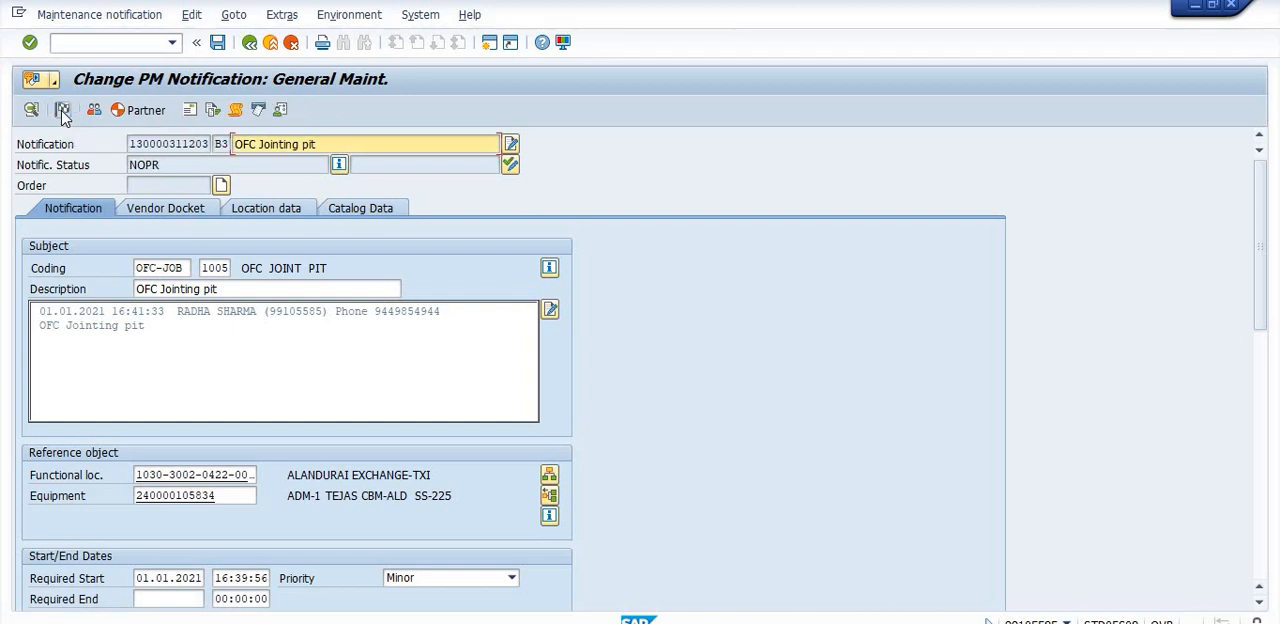
# - Create an order from the notification with order type BM03, General Maintenance order
pyautogui.click(221, 187)
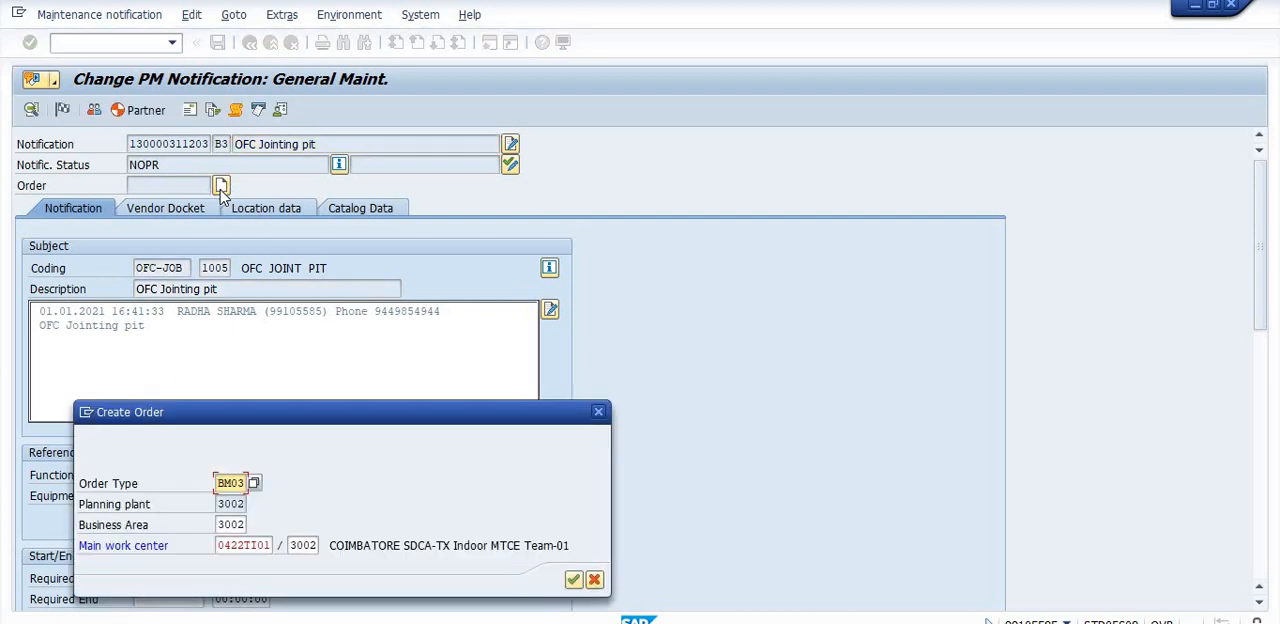
pyautogui.click(255, 483)
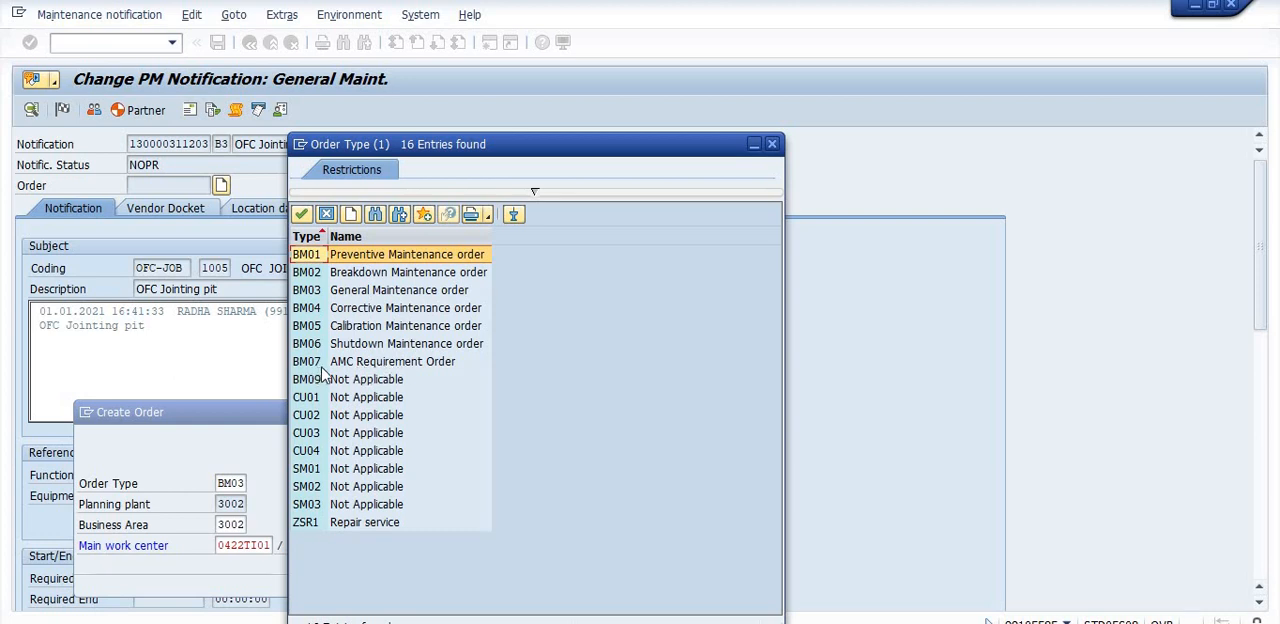
pyautogui.click(375, 290)
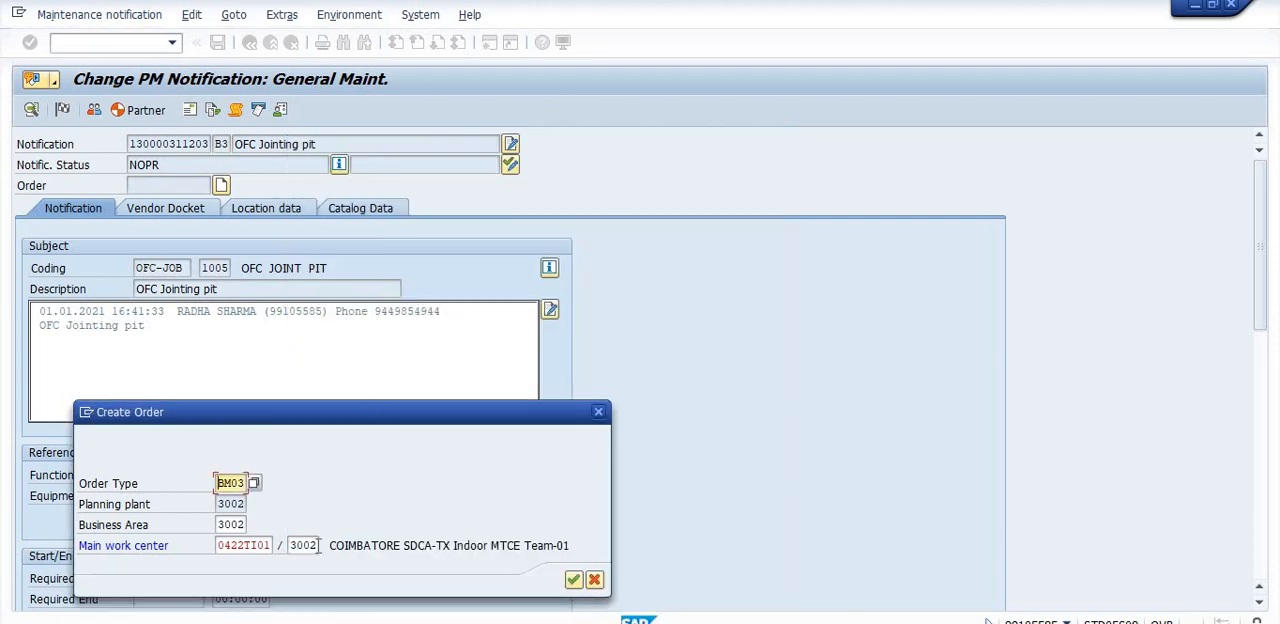
pyautogui.click(573, 580)
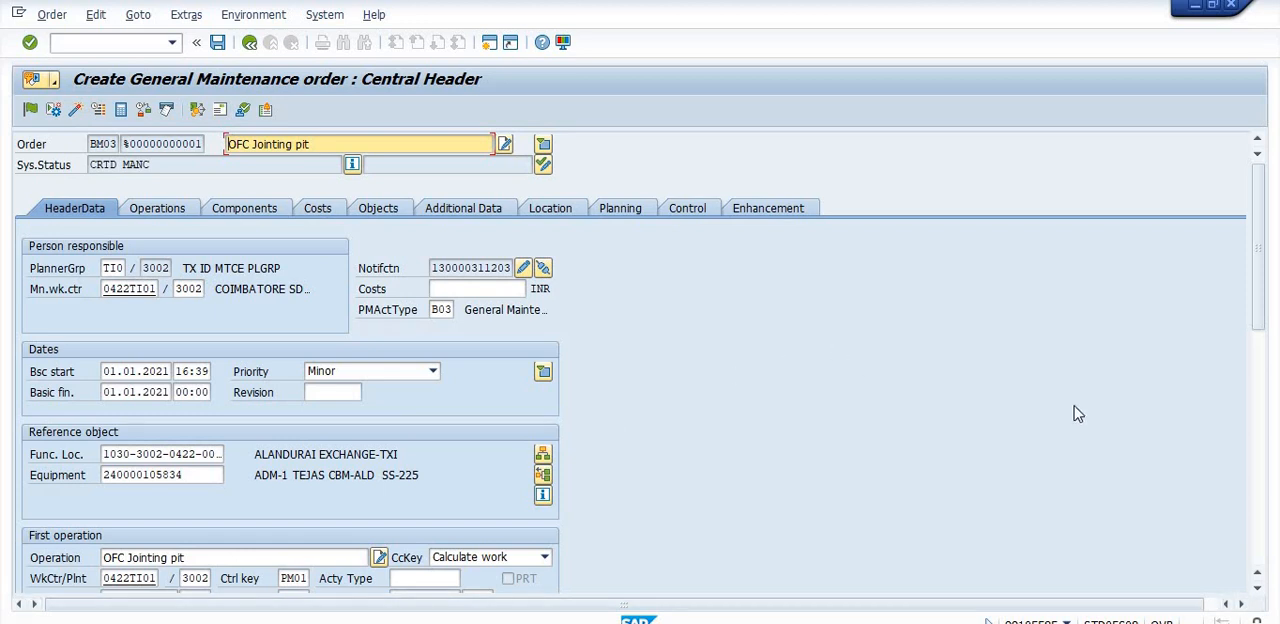
# - Open the external processing details of operation 0010, OFC Jointing pit, in the new order
pyautogui.moveTo(1266, 286); pyautogui.dragTo(1262, 255)
pyautogui.click(157, 208)
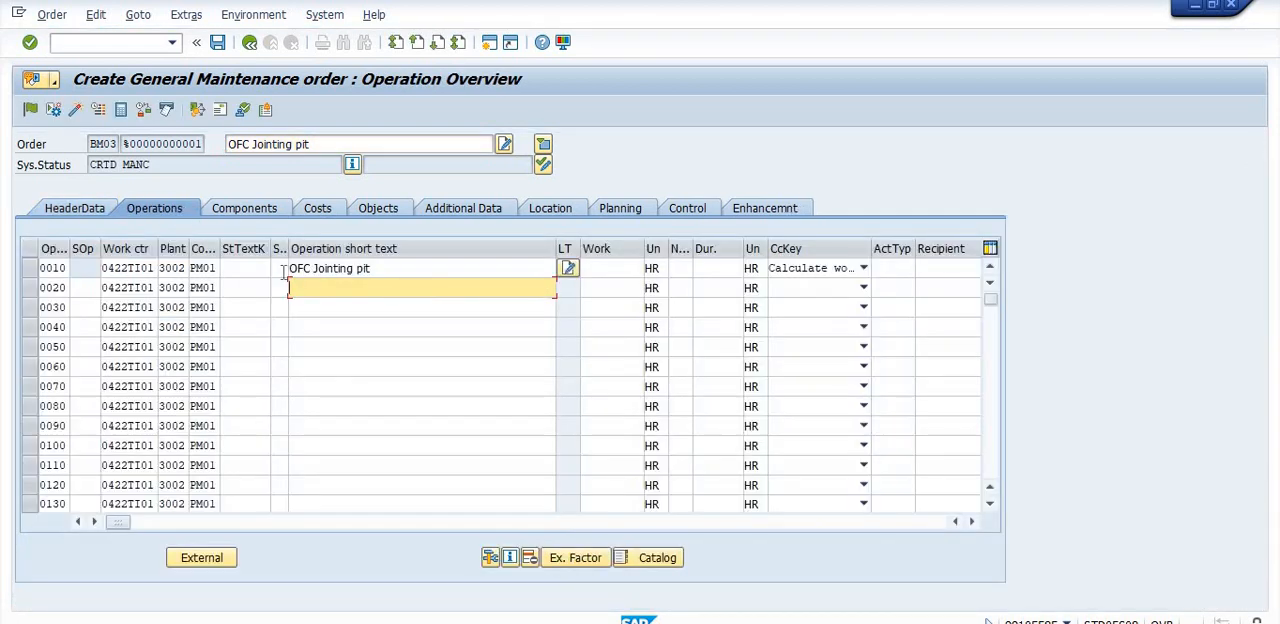
pyautogui.click(216, 268)
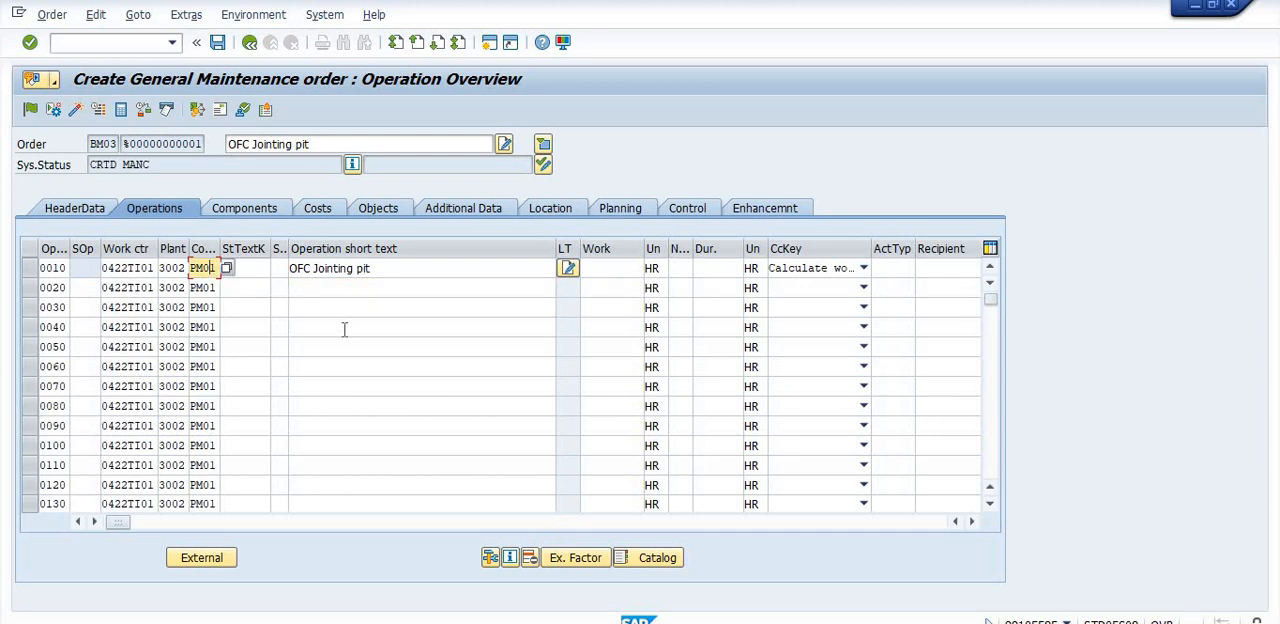
pyautogui.click(30, 270)
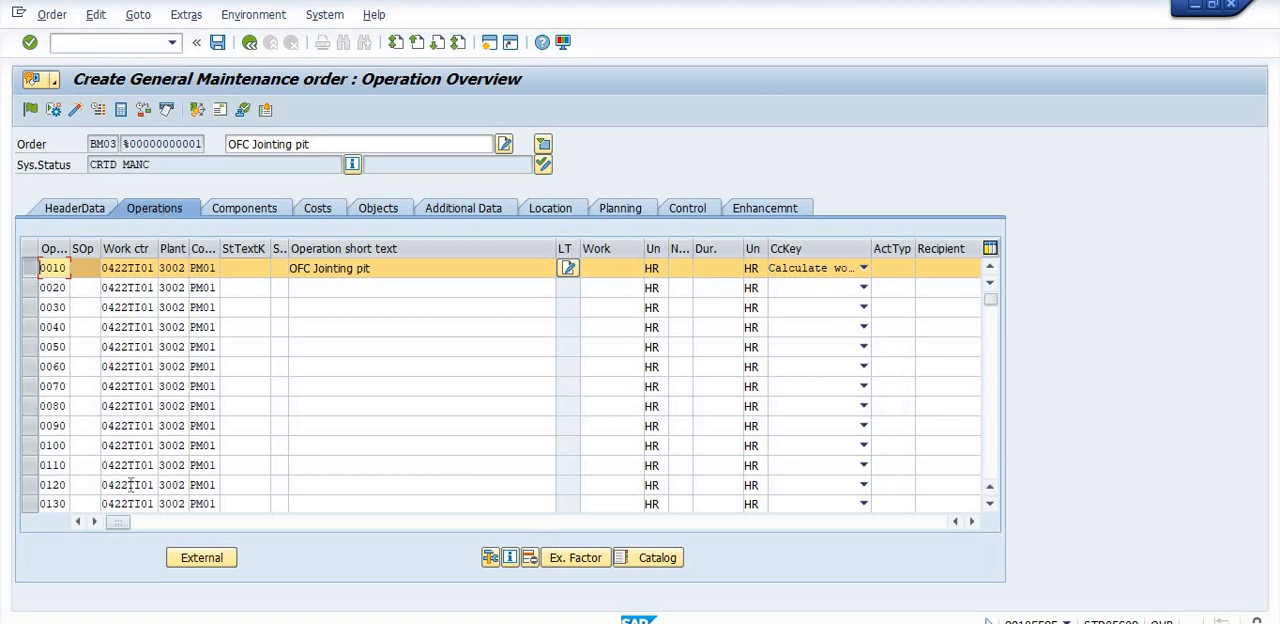
pyautogui.click(200, 558)
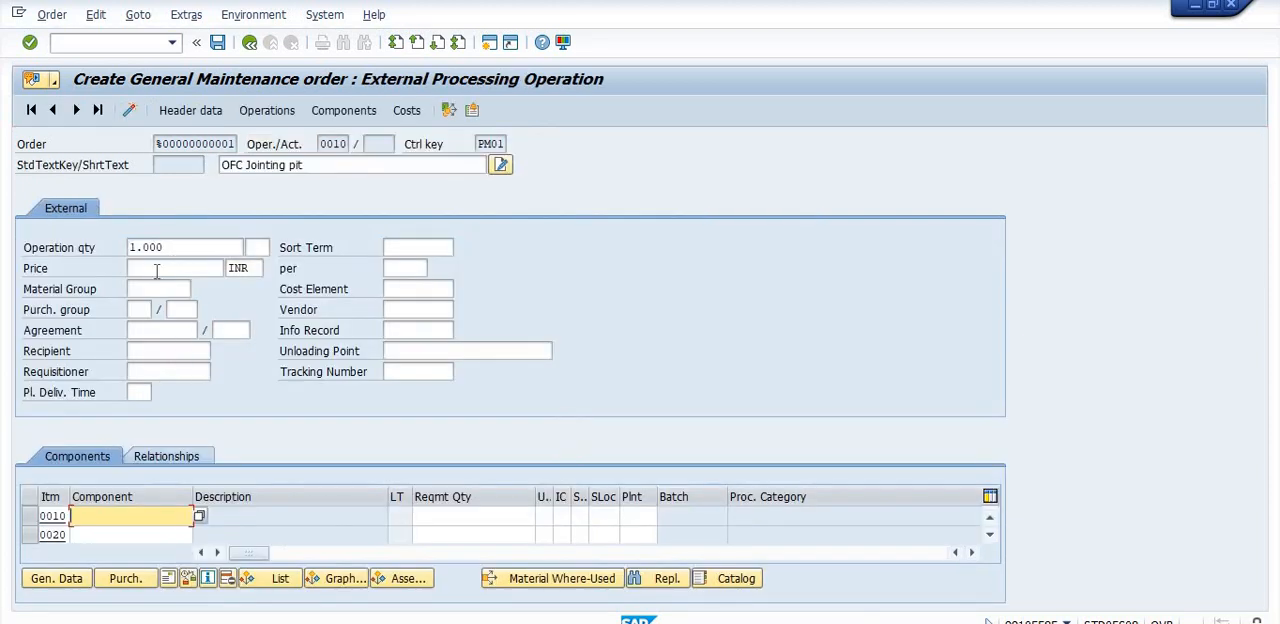
# - Examine the Price and Material Group fields of the operation's external processing data without entering anything
pyautogui.click(157, 271)
pyautogui.click(157, 271)
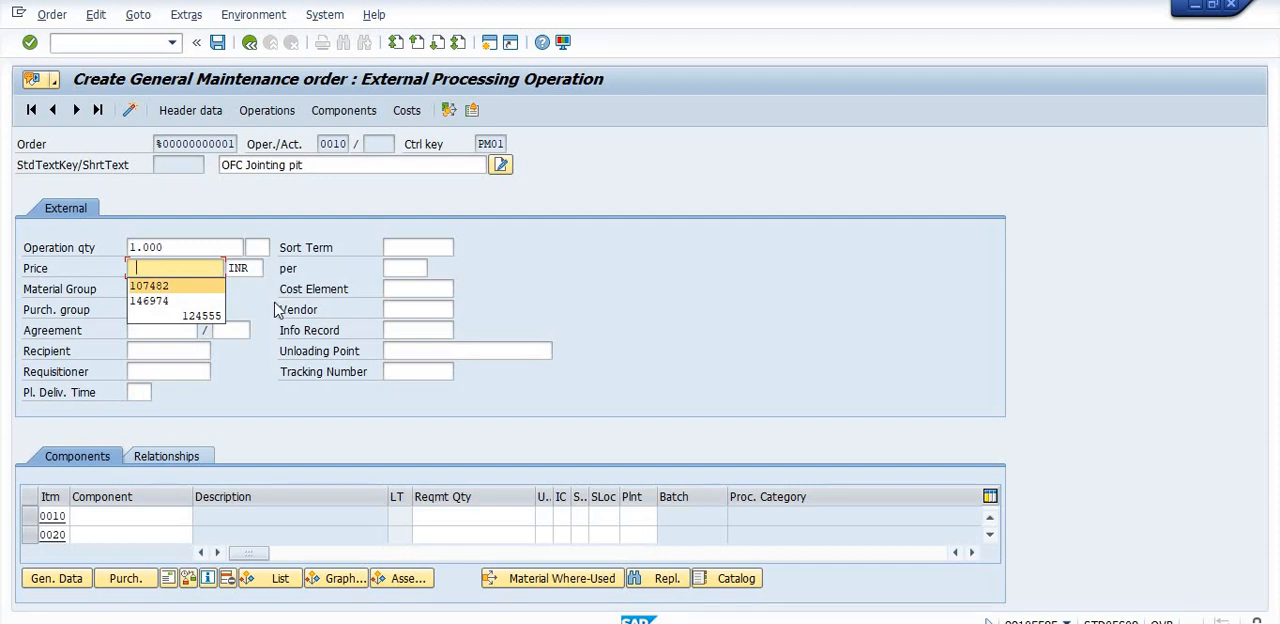
pyautogui.press('Escape')
pyautogui.doubleClick(155, 289)
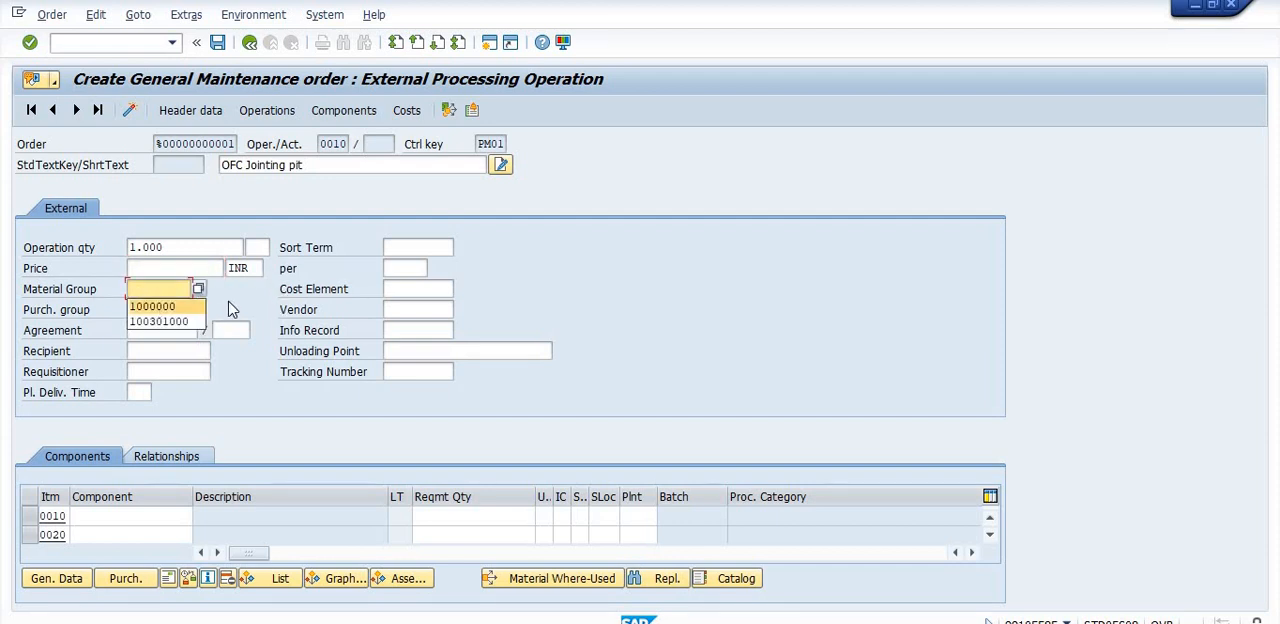
pyautogui.press('Escape')
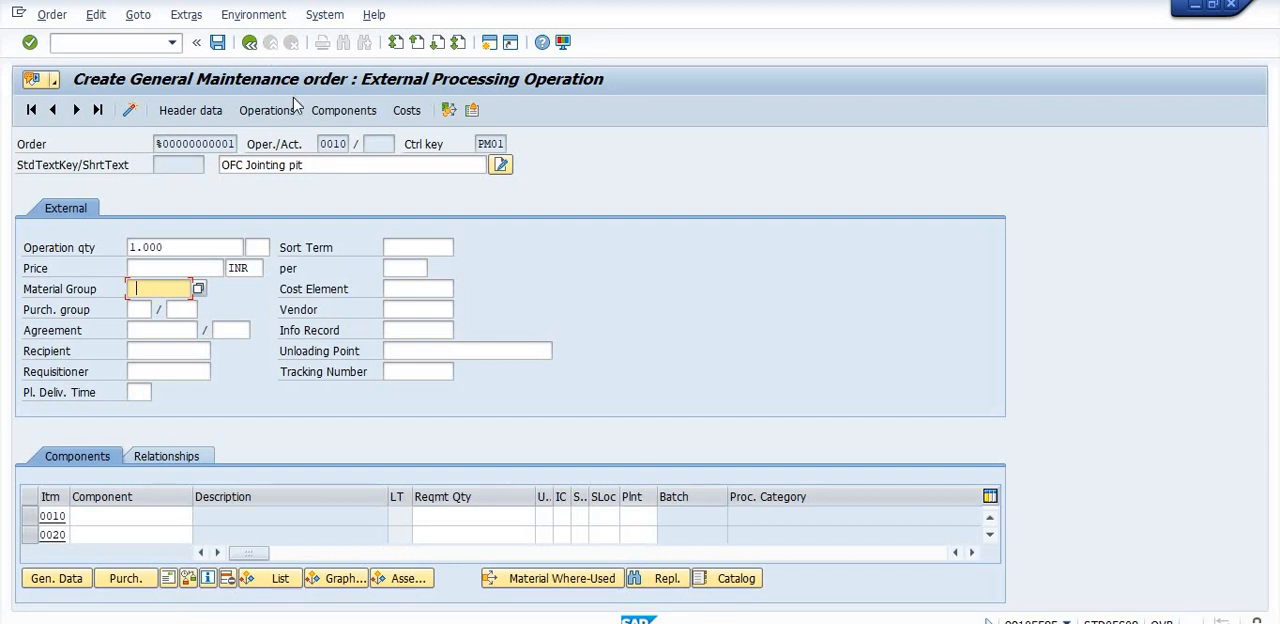
# - Enter component 50000015 as item 0010 in the order's component list
pyautogui.click(345, 111)
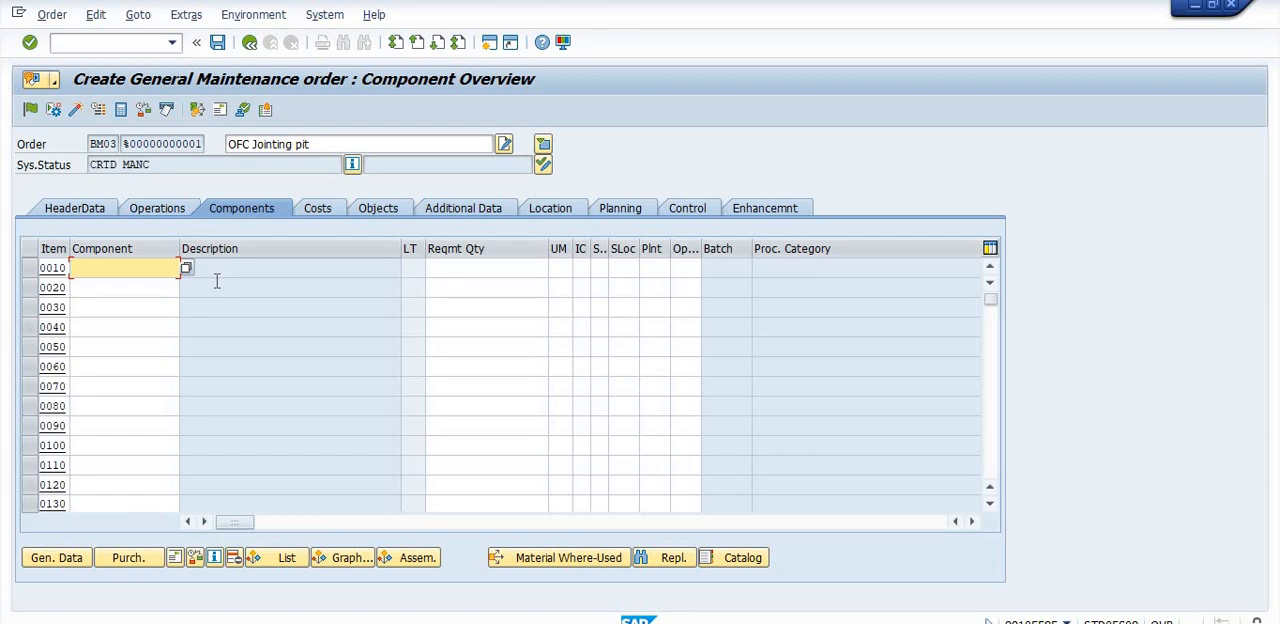
pyautogui.click(98, 267)
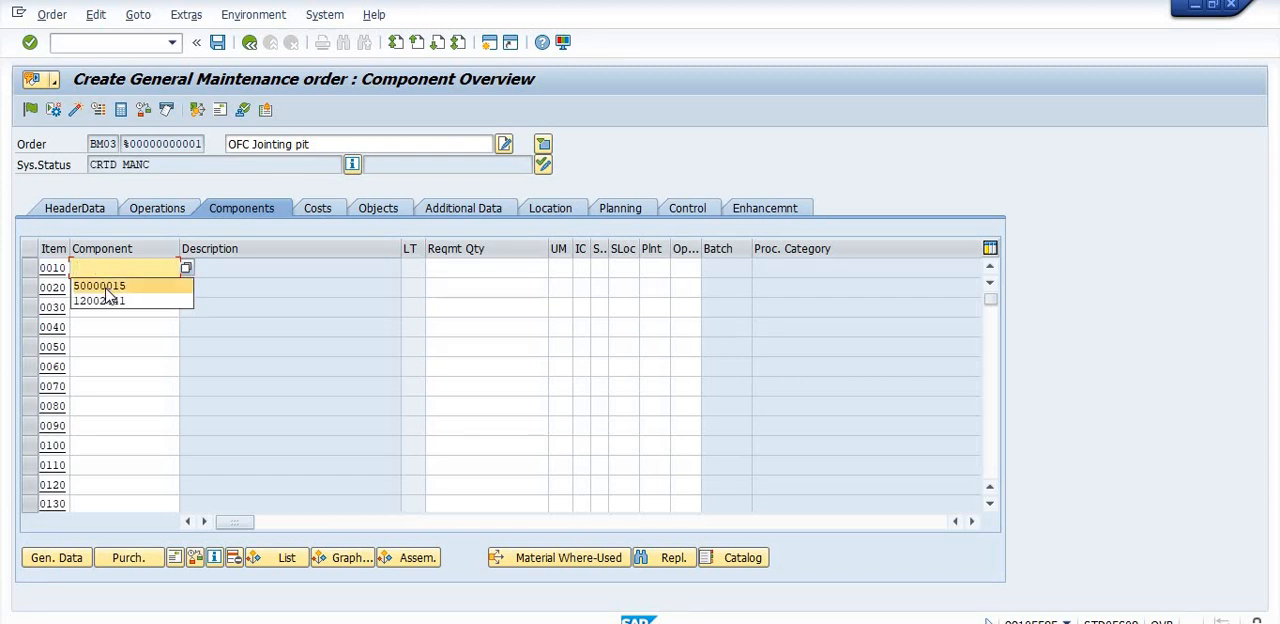
pyautogui.click(106, 287)
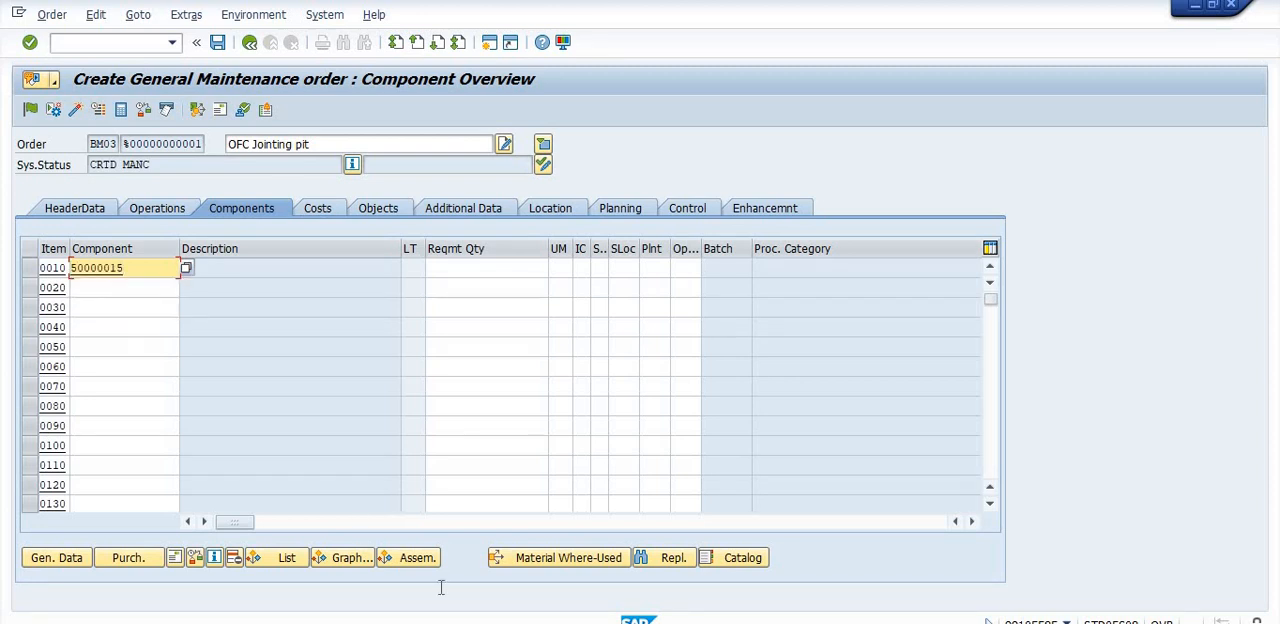
# - Switch to the SAP session showing the reservation list and open transaction MB52 for warehouse stocks of material
pyautogui.moveTo(595, 620)
pyautogui.click(749, 604)
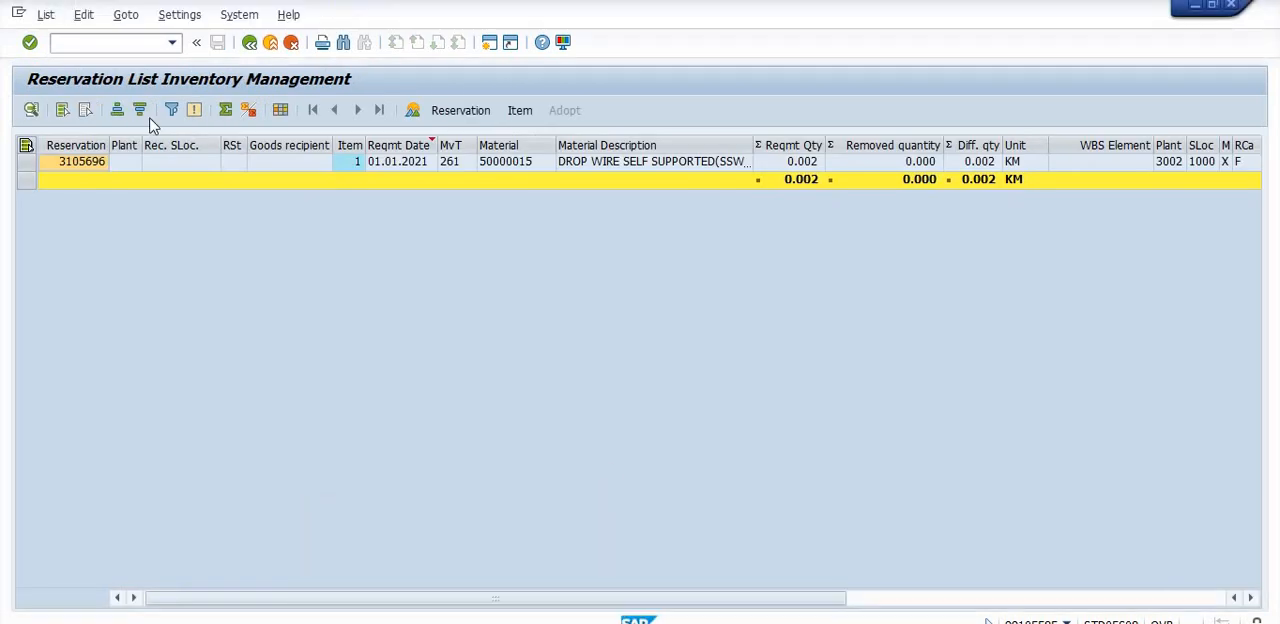
pyautogui.click(133, 41)
pyautogui.write('/nmb52')
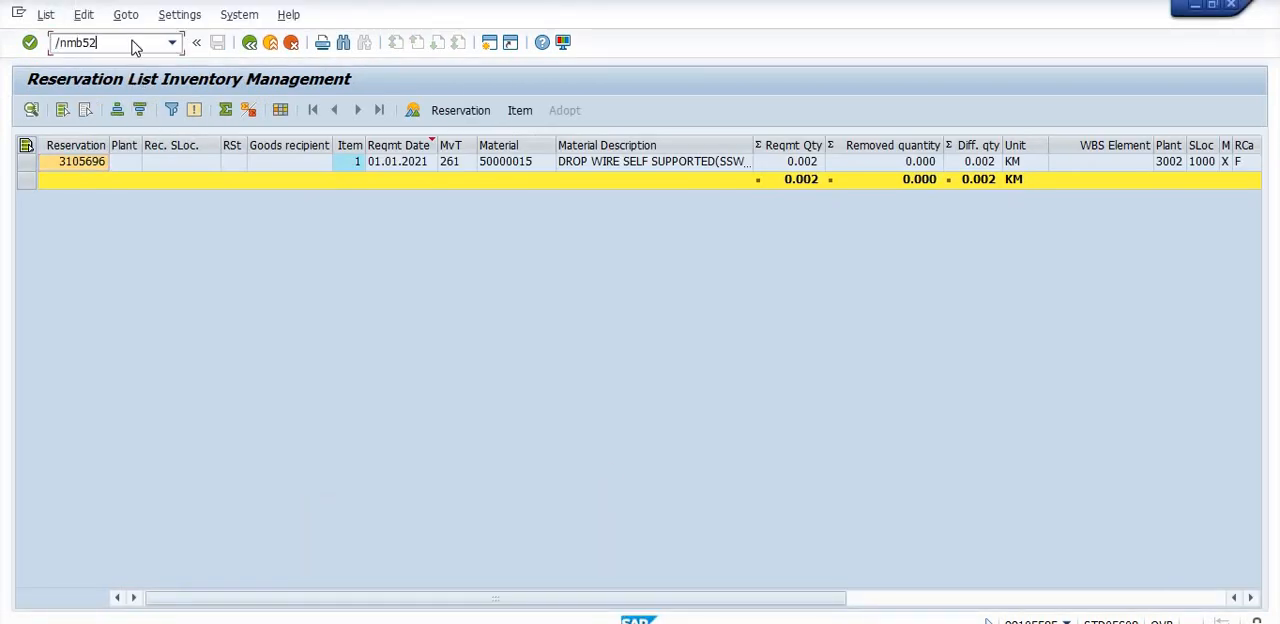
pyautogui.press('Return')
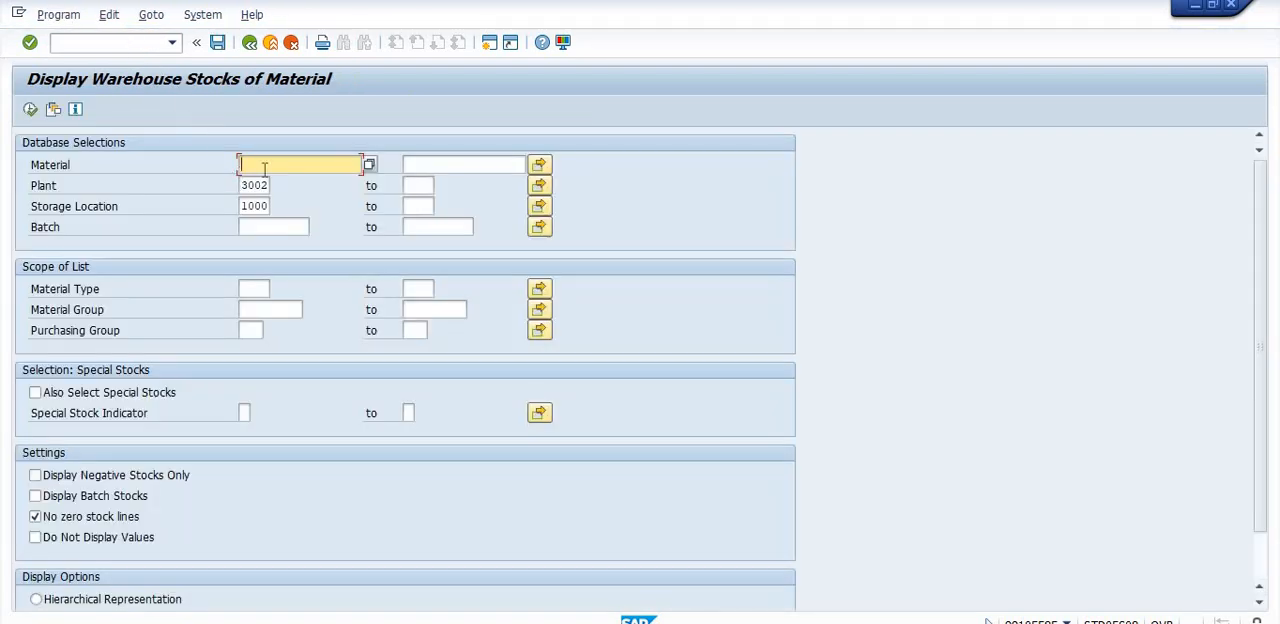
pyautogui.write('Notification 13000')
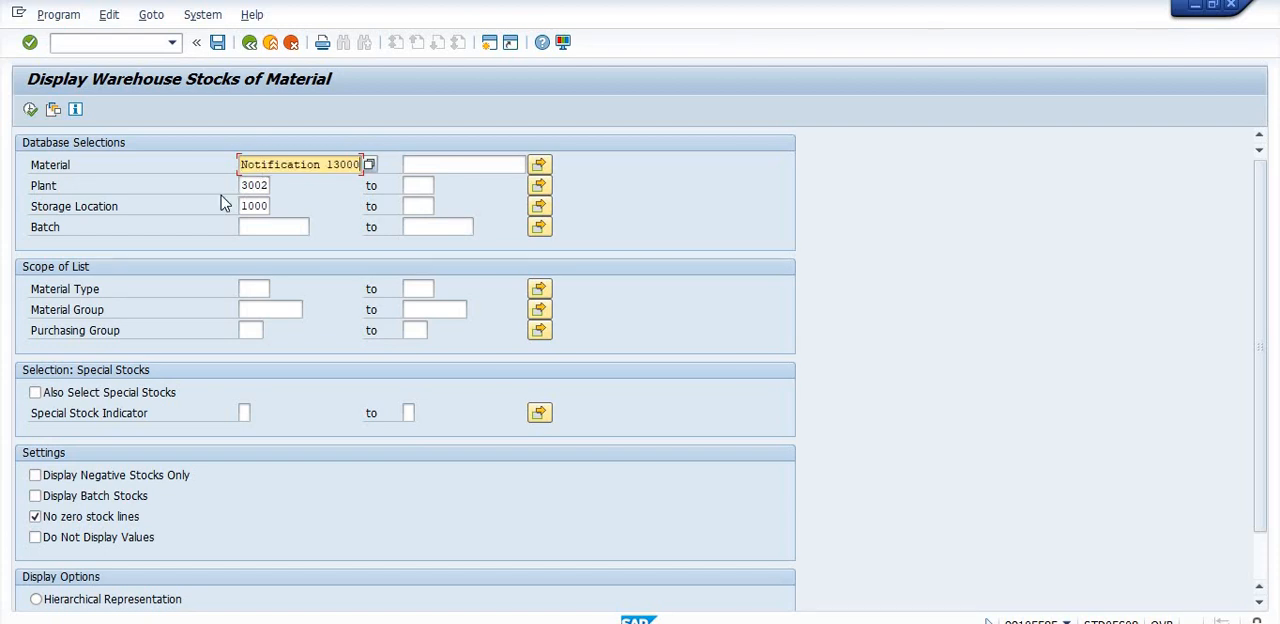
pyautogui.press('BackSpace')
pyautogui.press('BackSpace')
pyautogui.press('BackSpace')
pyautogui.press('BackSpace')
pyautogui.press('BackSpace')
pyautogui.press('BackSpace')
pyautogui.press('BackSpace')
pyautogui.press('BackSpace')
pyautogui.press('BackSpace')
pyautogui.press('BackSpace')
pyautogui.press('BackSpace')
pyautogui.press('BackSpace')
pyautogui.press('BackSpace')
pyautogui.press('BackSpace')
pyautogui.press('BackSpace')
pyautogui.press('BackSpace')
pyautogui.press('BackSpace')
pyautogui.press('BackSpace')
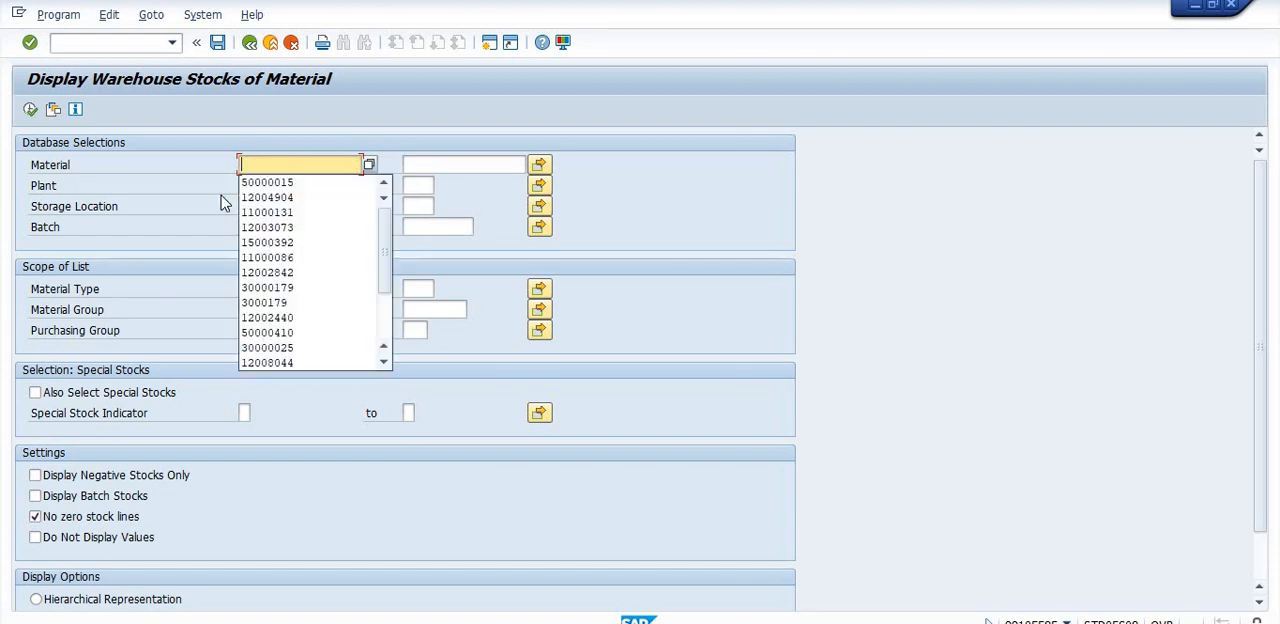
# - Check the warehouse stock of material 50000015 in plant 3002, storage location 1000, and return to the maintenance order session
pyautogui.click(262, 182)
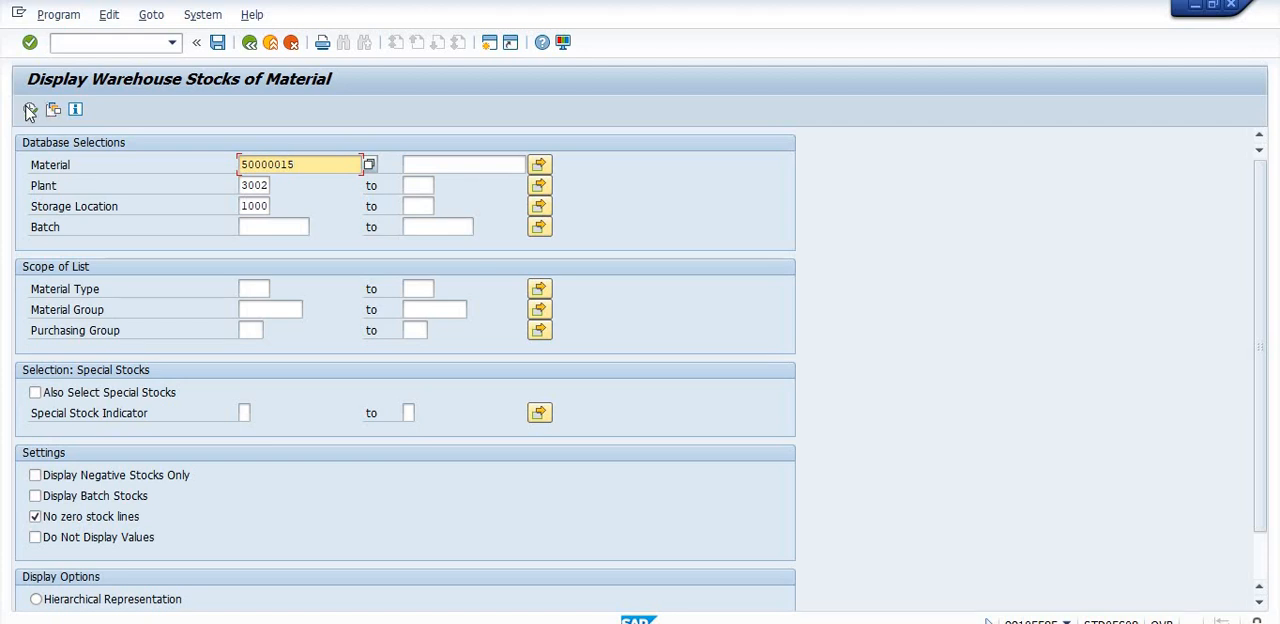
pyautogui.click(30, 110)
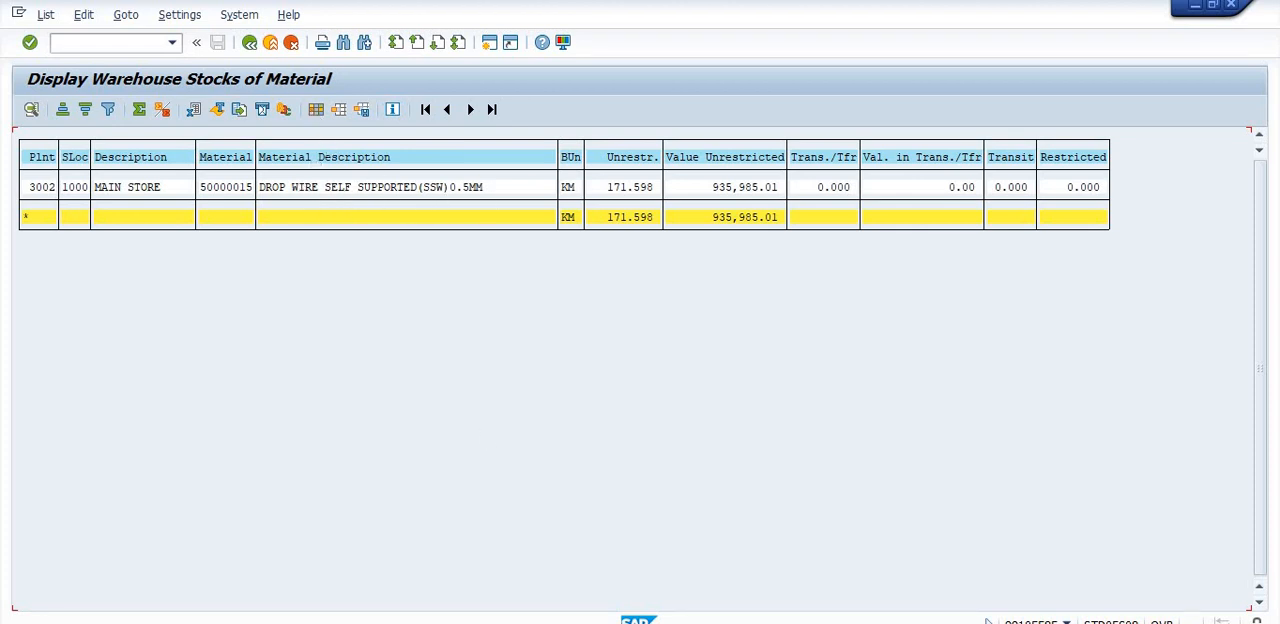
pyautogui.click(600, 604)
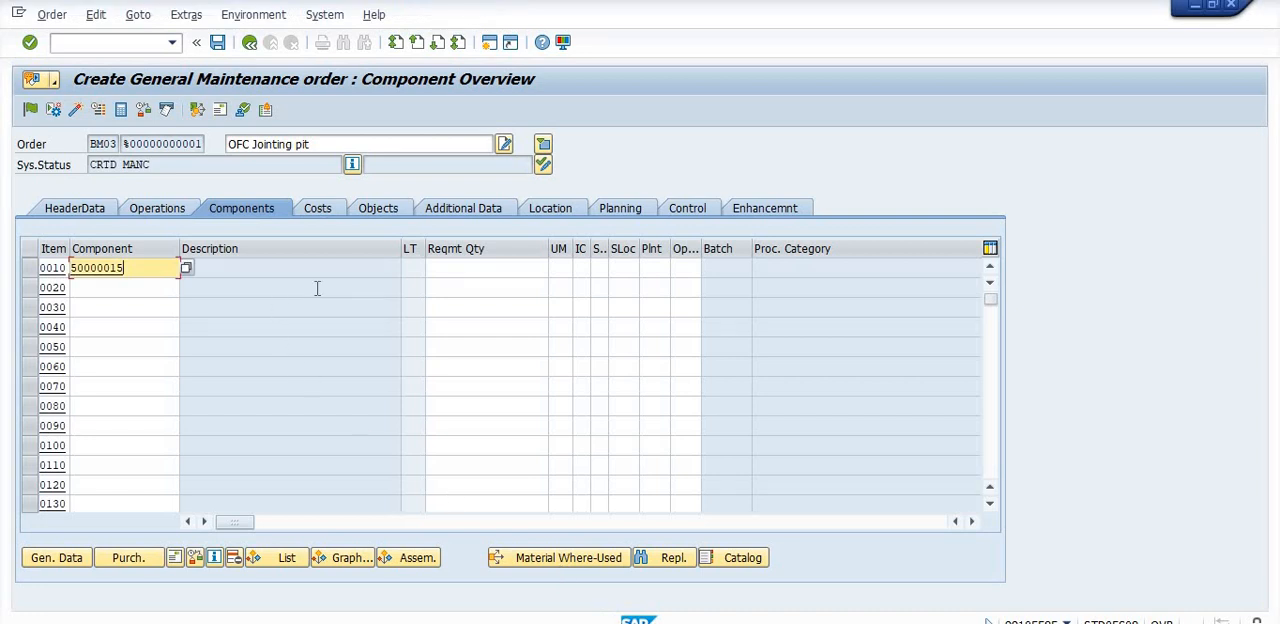
# - Set the requirement quantity of component item 0010 to 10 with unit of measure M
pyautogui.click(462, 264)
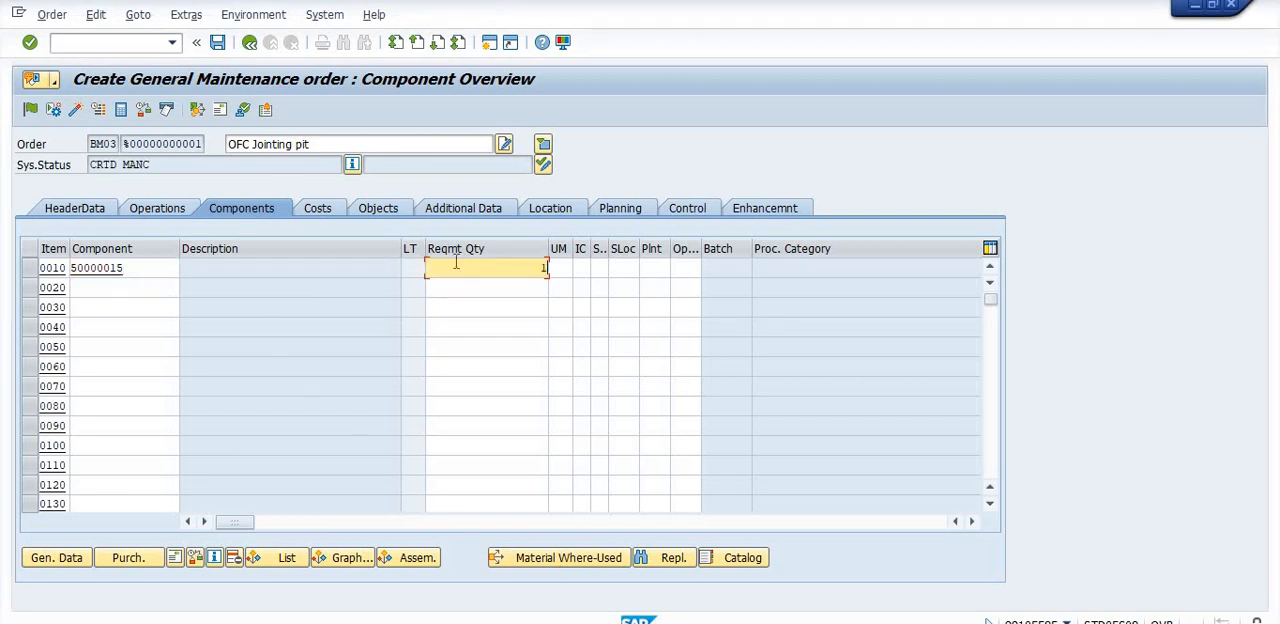
pyautogui.click(563, 267)
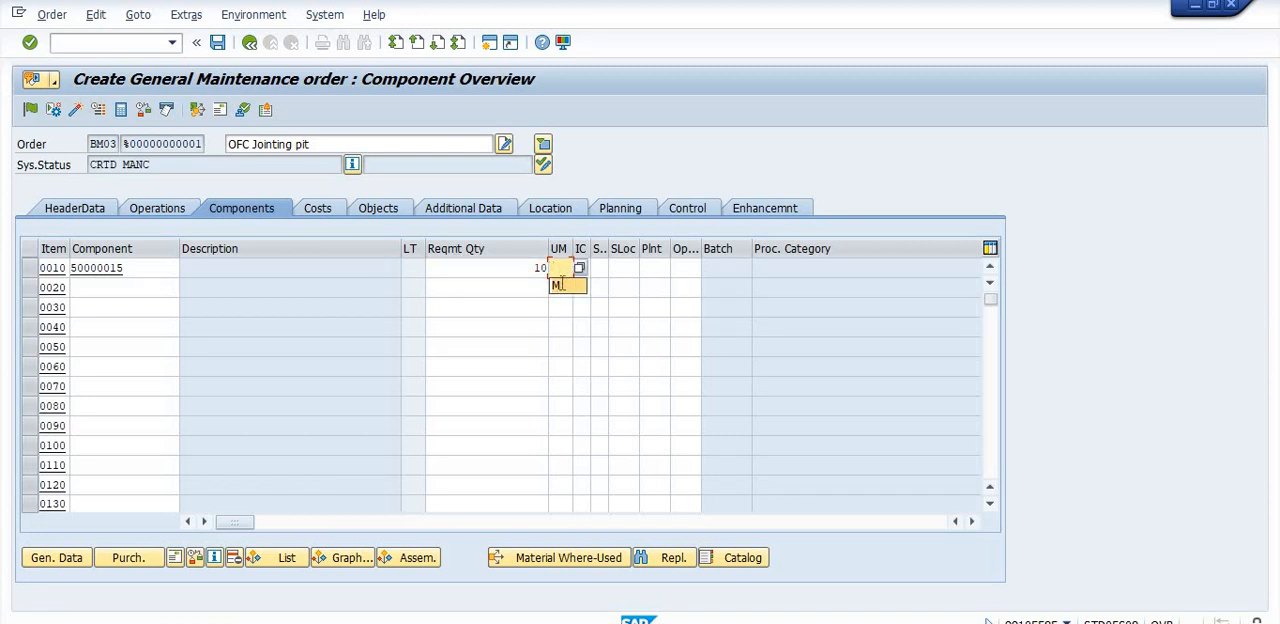
pyautogui.write('km')
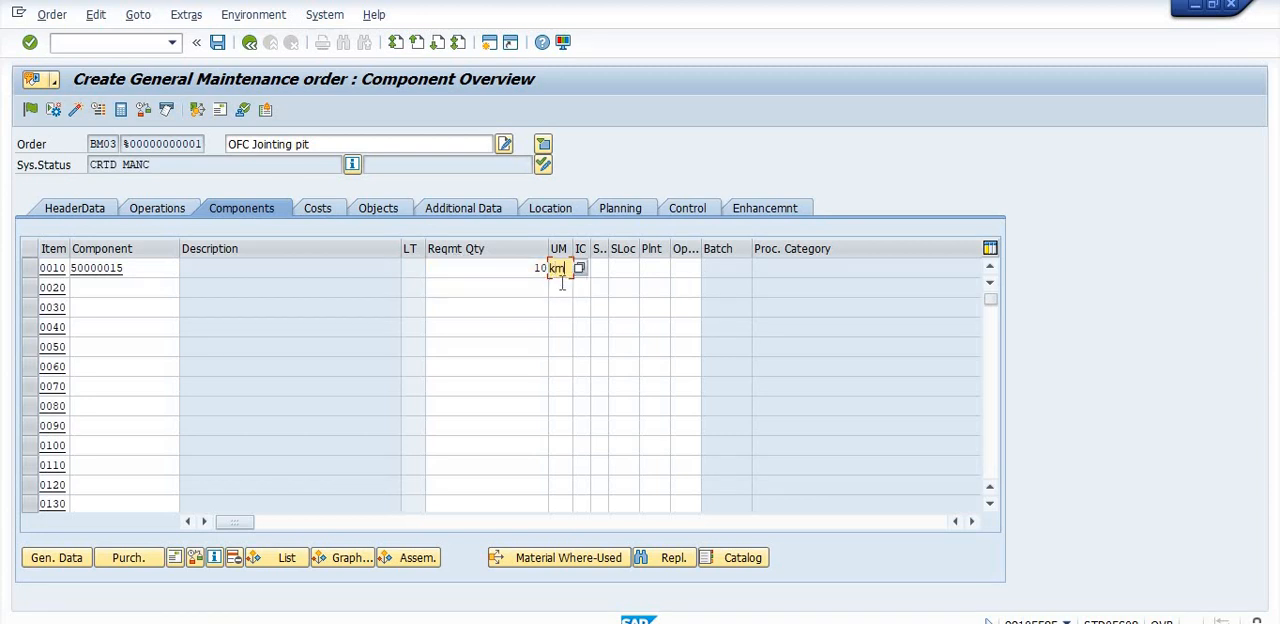
pyautogui.press('BackSpace')
pyautogui.press('BackSpace')
pyautogui.click(558, 285)
# - Assign item category L to component 50000015
pyautogui.click(598, 268)
pyautogui.click(581, 268)
pyautogui.write('l')
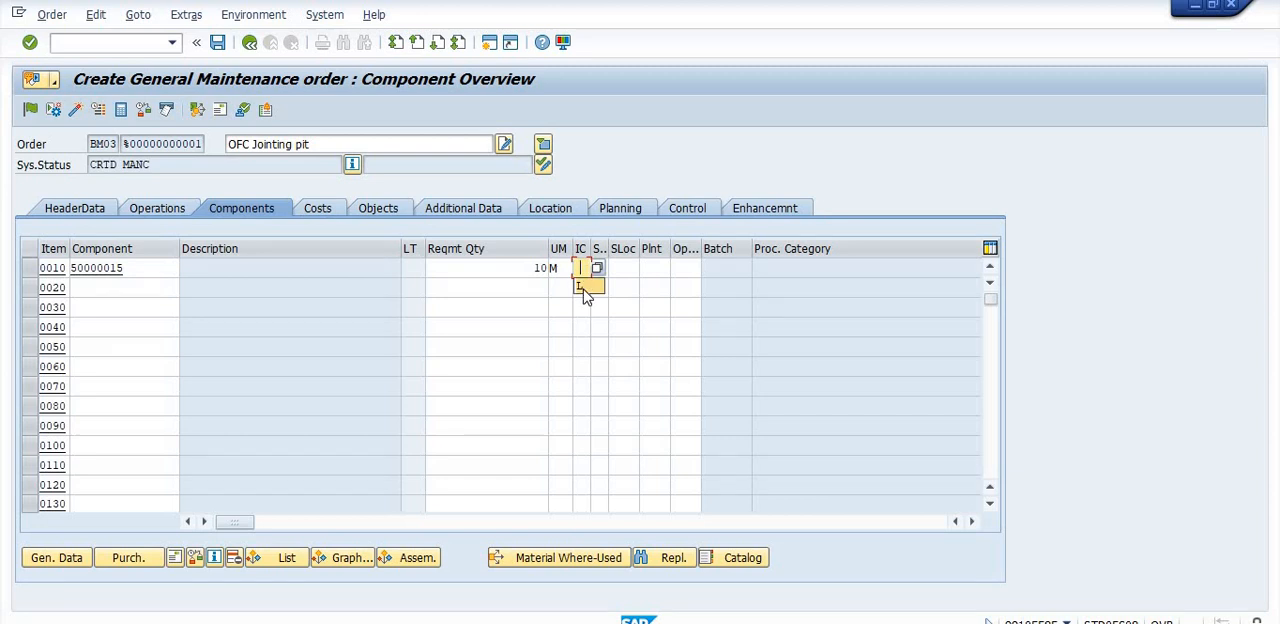
pyautogui.click(584, 288)
# - Assign storage location 1000, plant 3002 and operation 0010 to the component, and confirm the component line
pyautogui.click(623, 268)
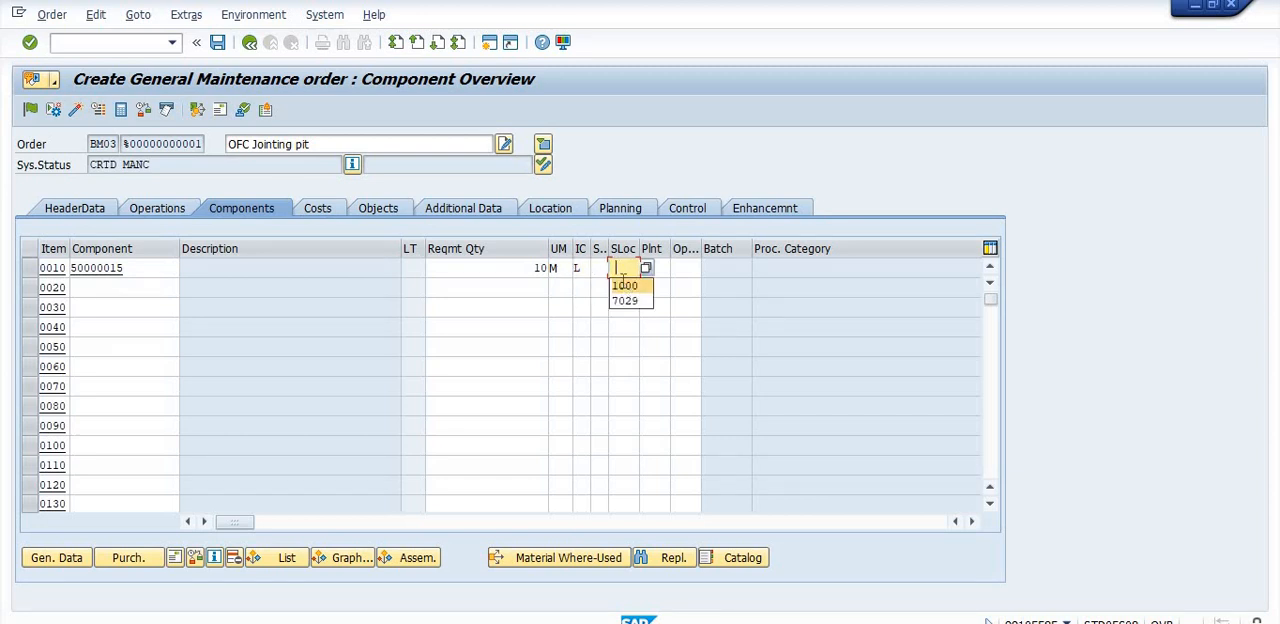
pyautogui.click(627, 285)
pyautogui.click(662, 269)
pyautogui.click(660, 287)
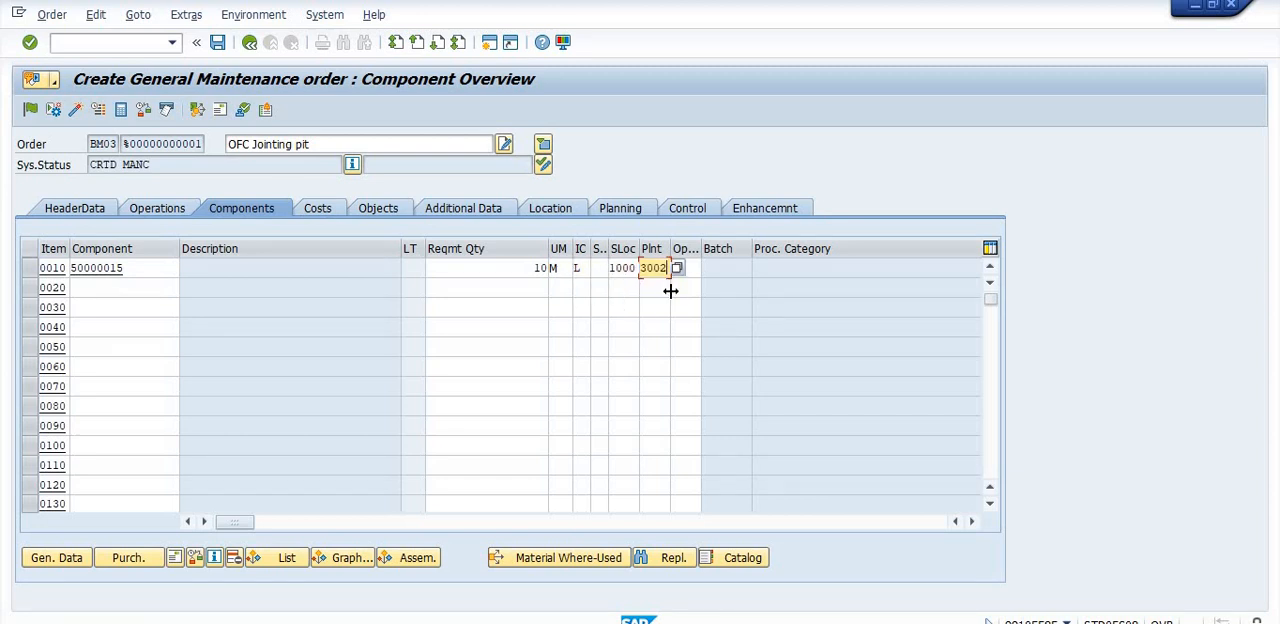
pyautogui.click(693, 273)
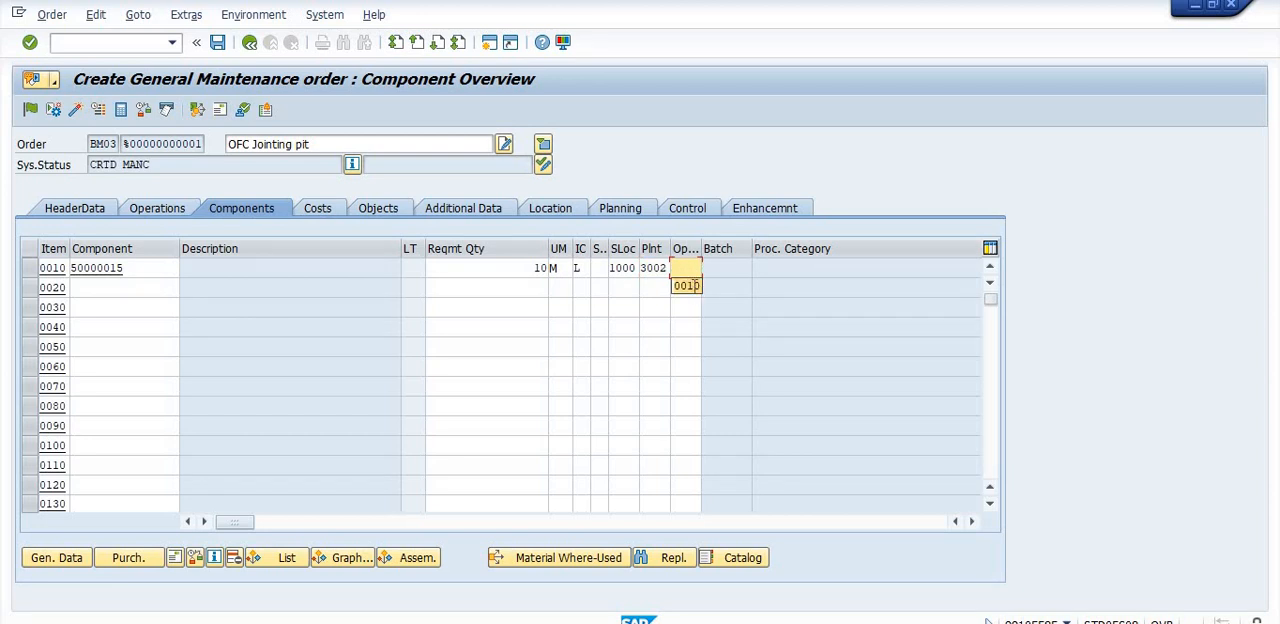
pyautogui.click(686, 285)
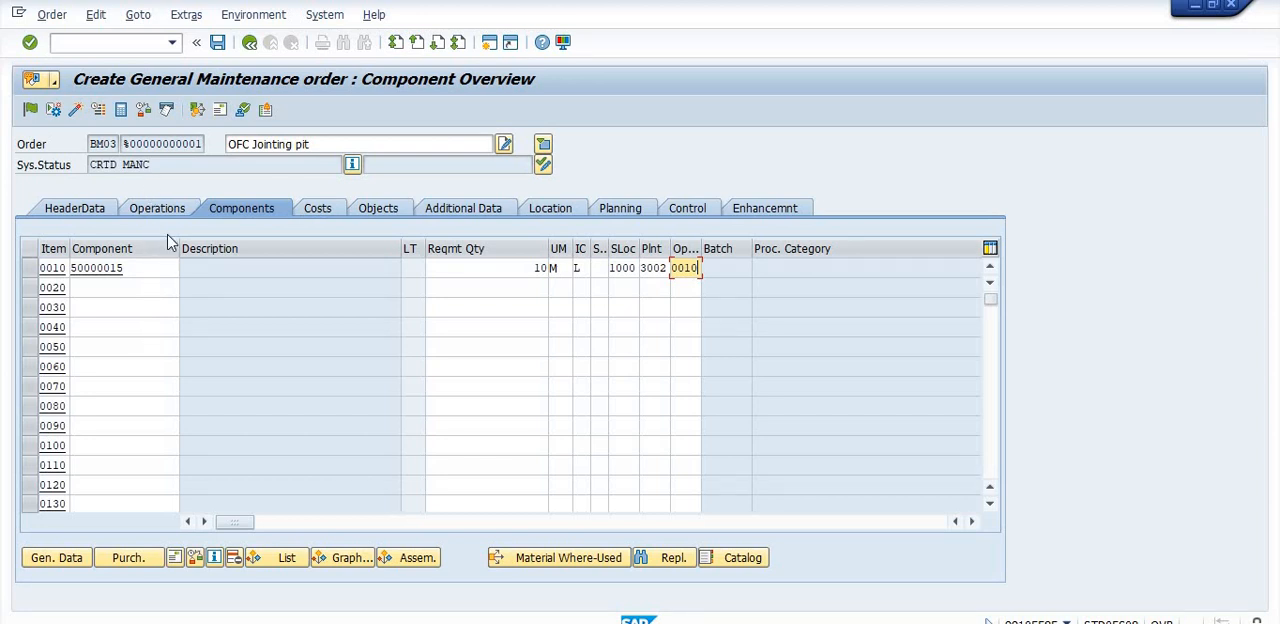
pyautogui.press('Return')
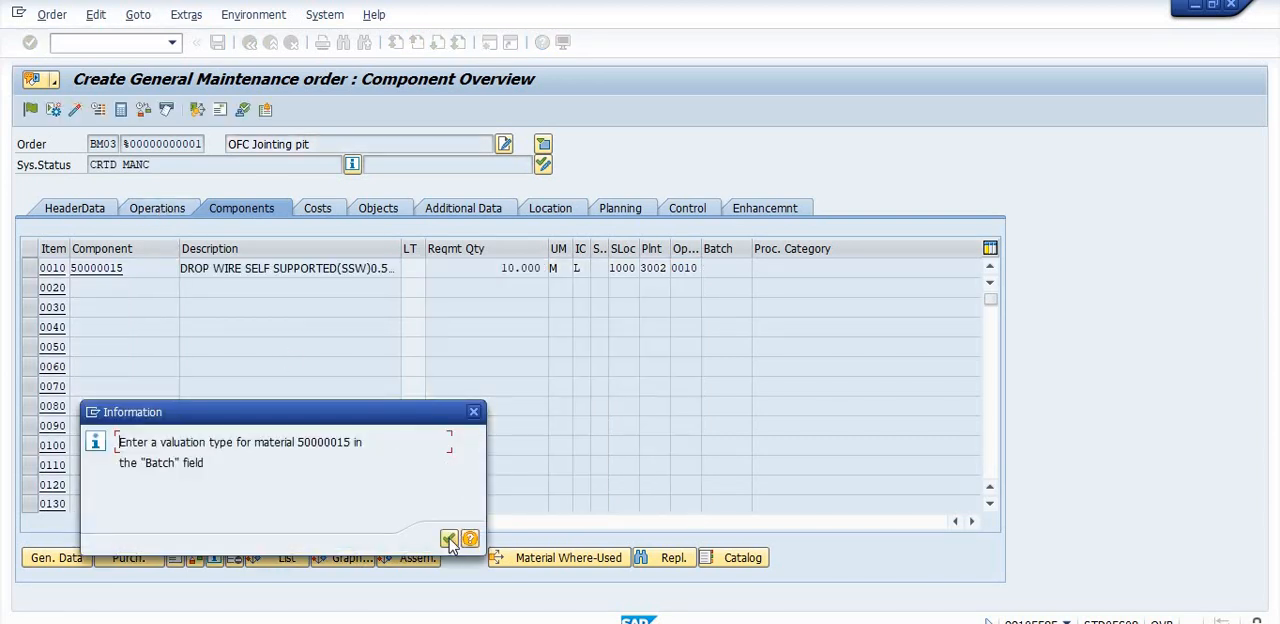
pyautogui.click(448, 539)
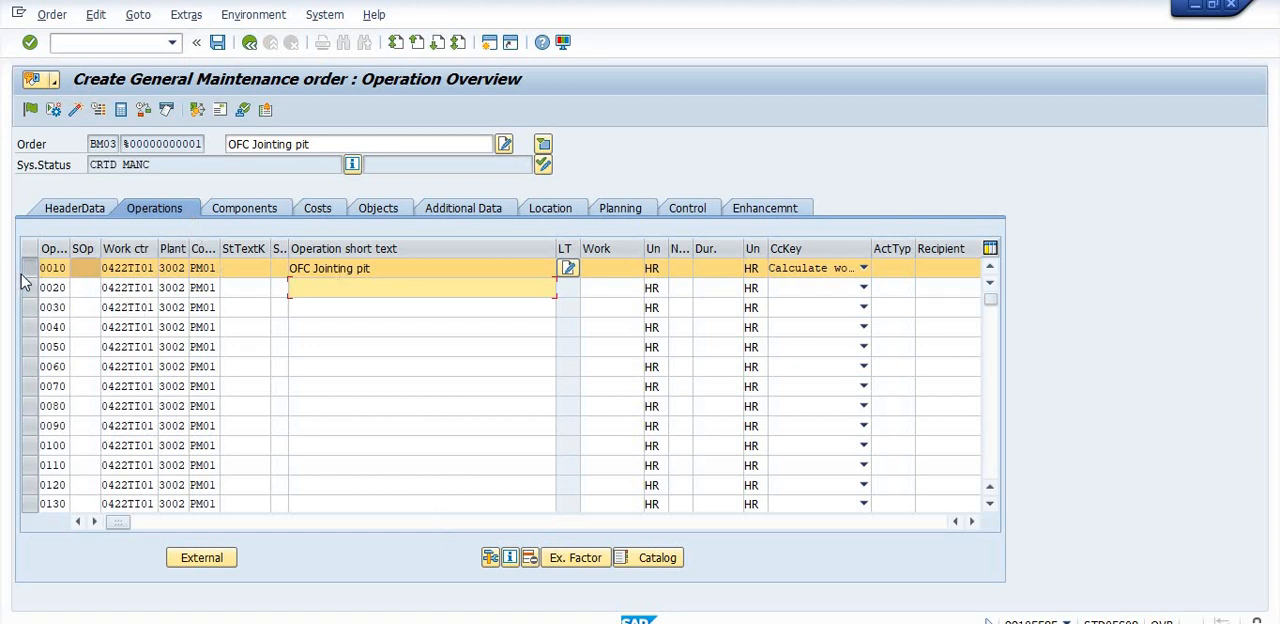
# - View the external processing details of operation 0010 with its assigned component, and return to the operation overview
pyautogui.click(358, 330)
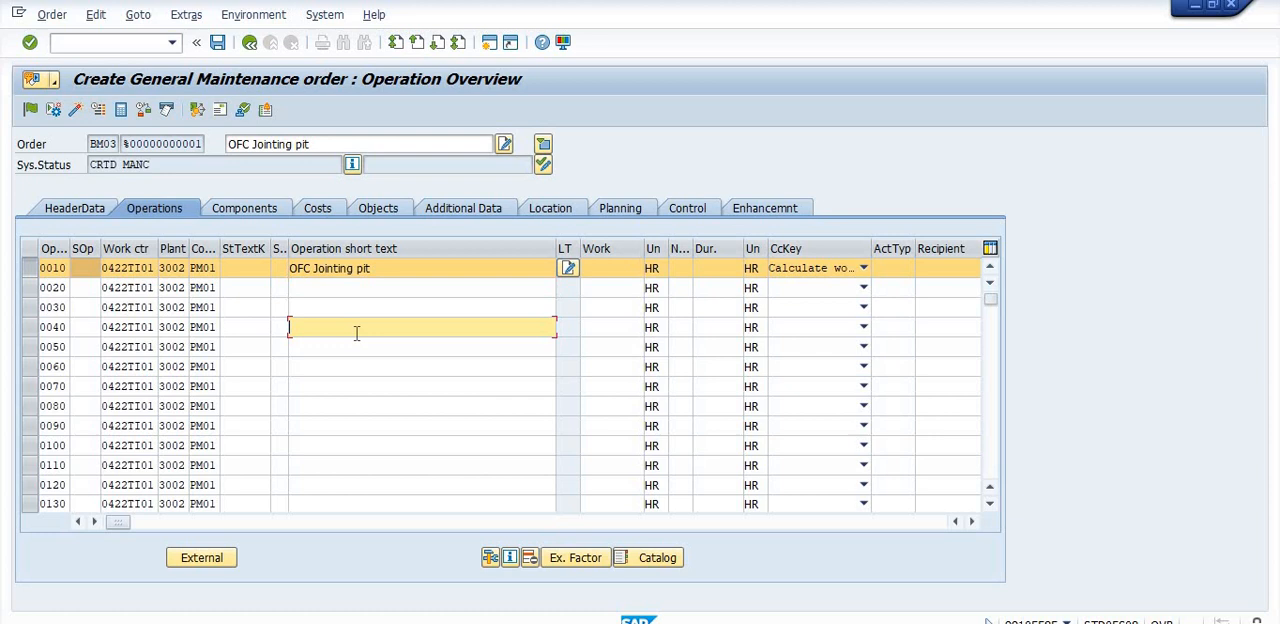
pyautogui.click(206, 562)
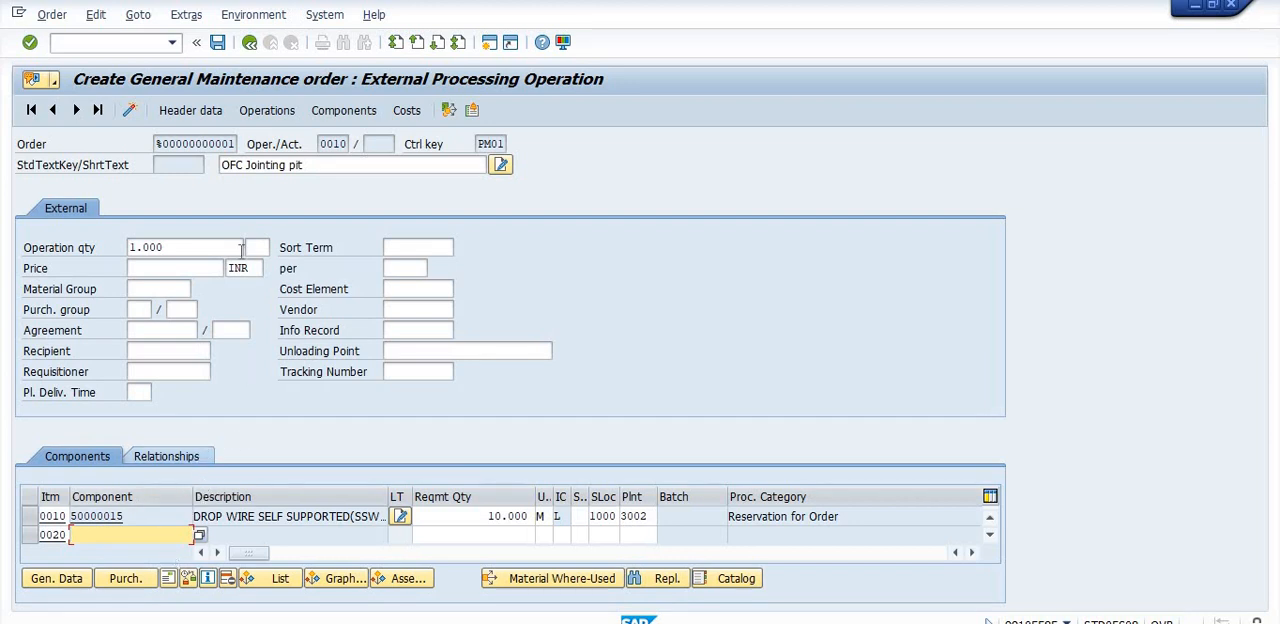
pyautogui.click(249, 45)
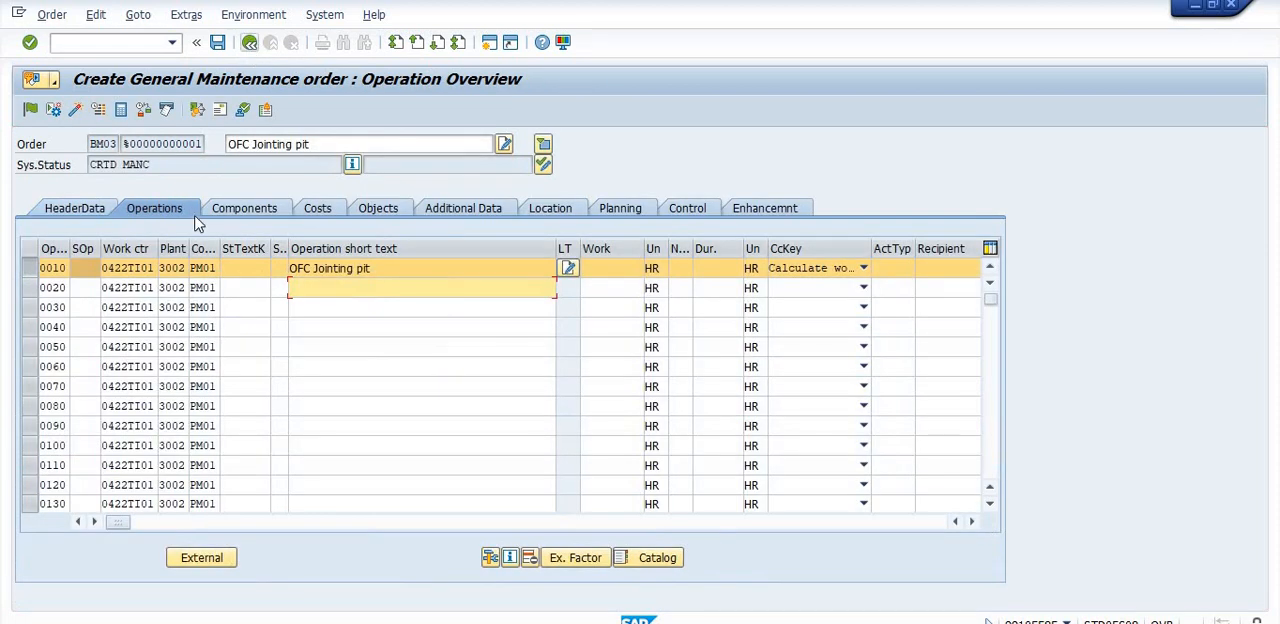
# - Try changing the control key of operation 0010 to PM03, Plant maintenance-External(services)
pyautogui.click(217, 267)
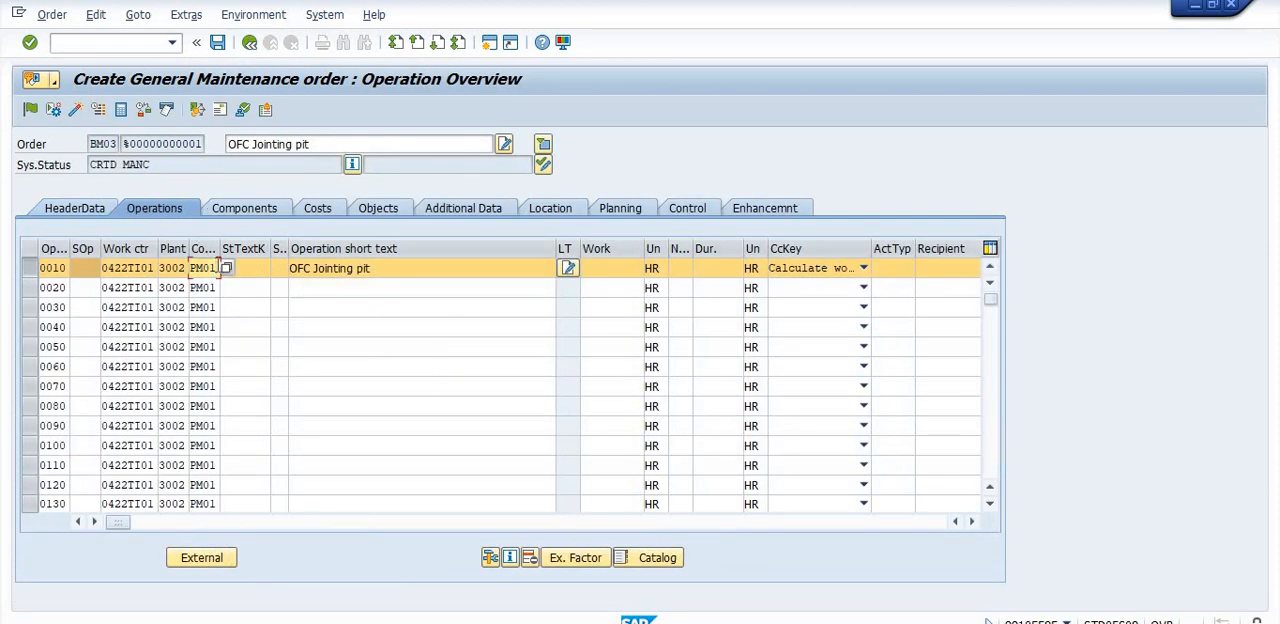
pyautogui.press('BackSpace')
pyautogui.write('3')
pyautogui.press('Return')
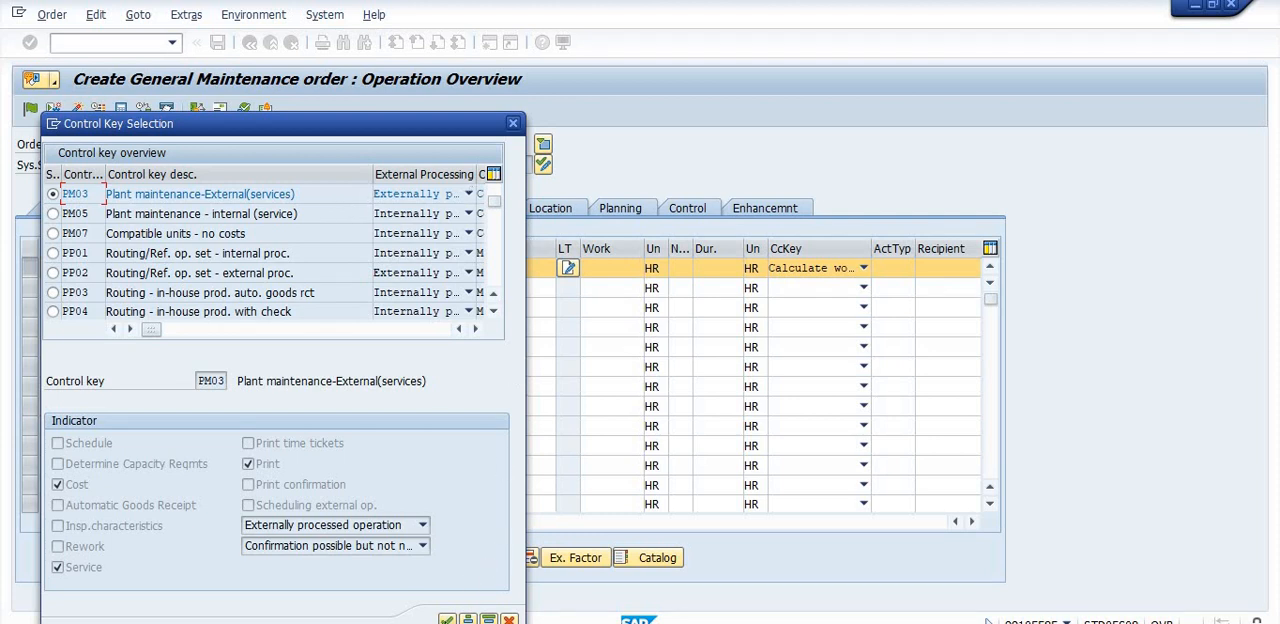
pyautogui.click(447, 619)
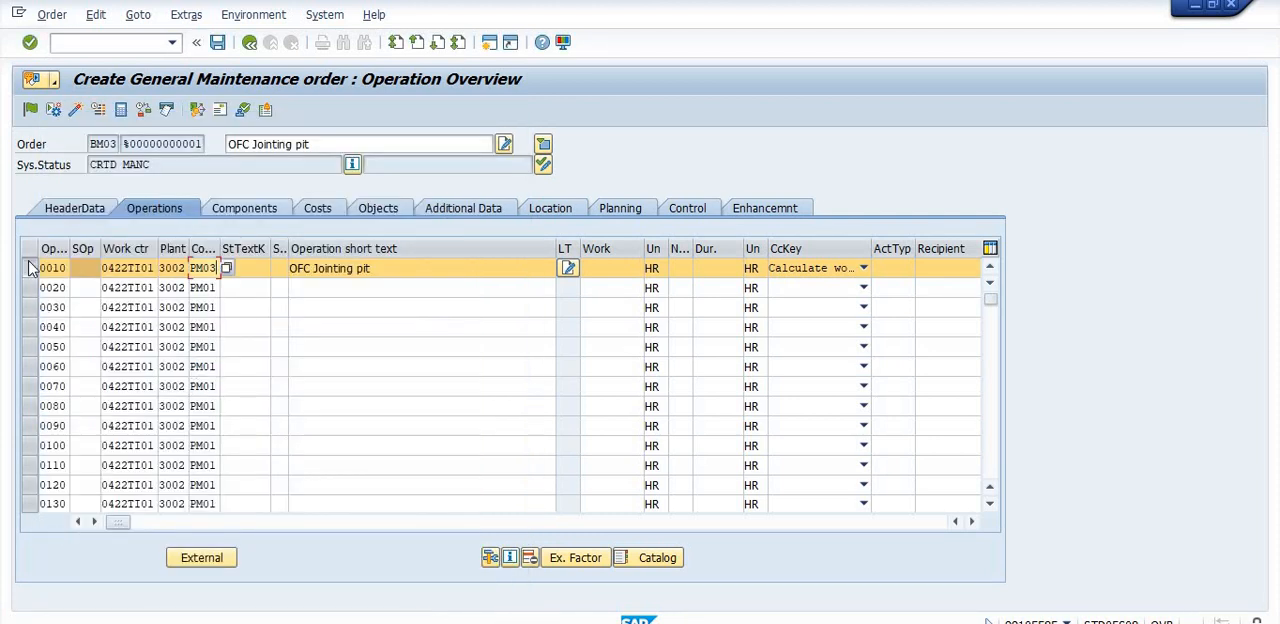
# - Try to confirm the external processing data of operation 0010 without a material group, and cancel the dialog
pyautogui.click(29, 270)
pyautogui.click(29, 270)
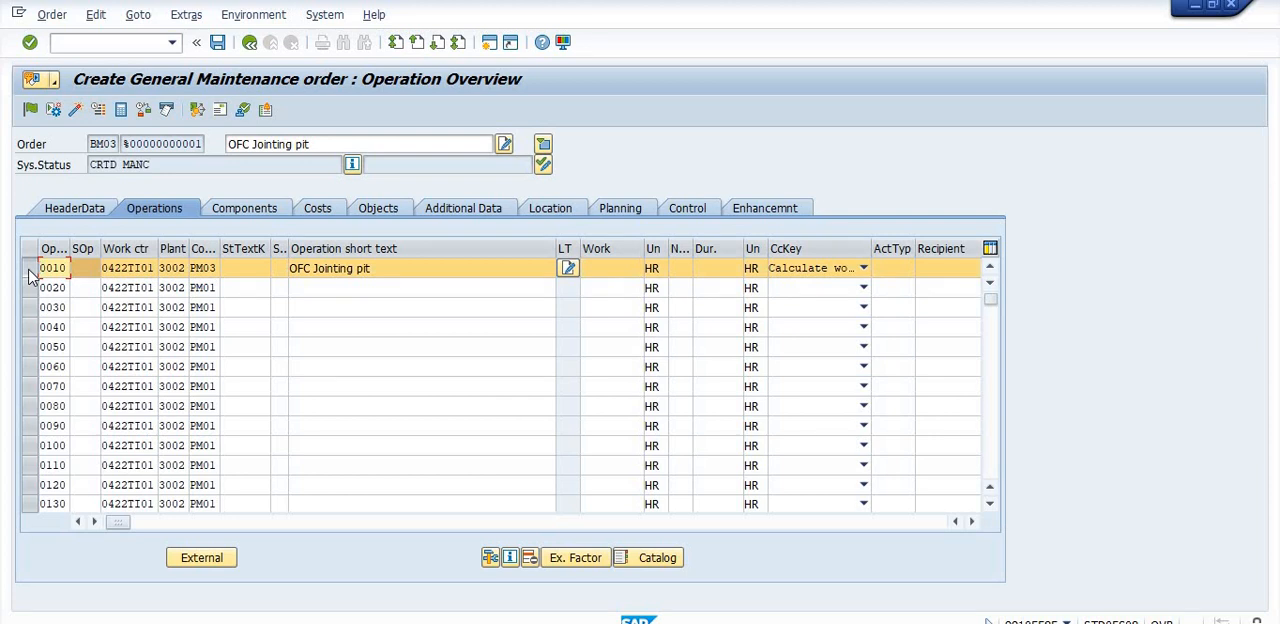
pyautogui.click(222, 557)
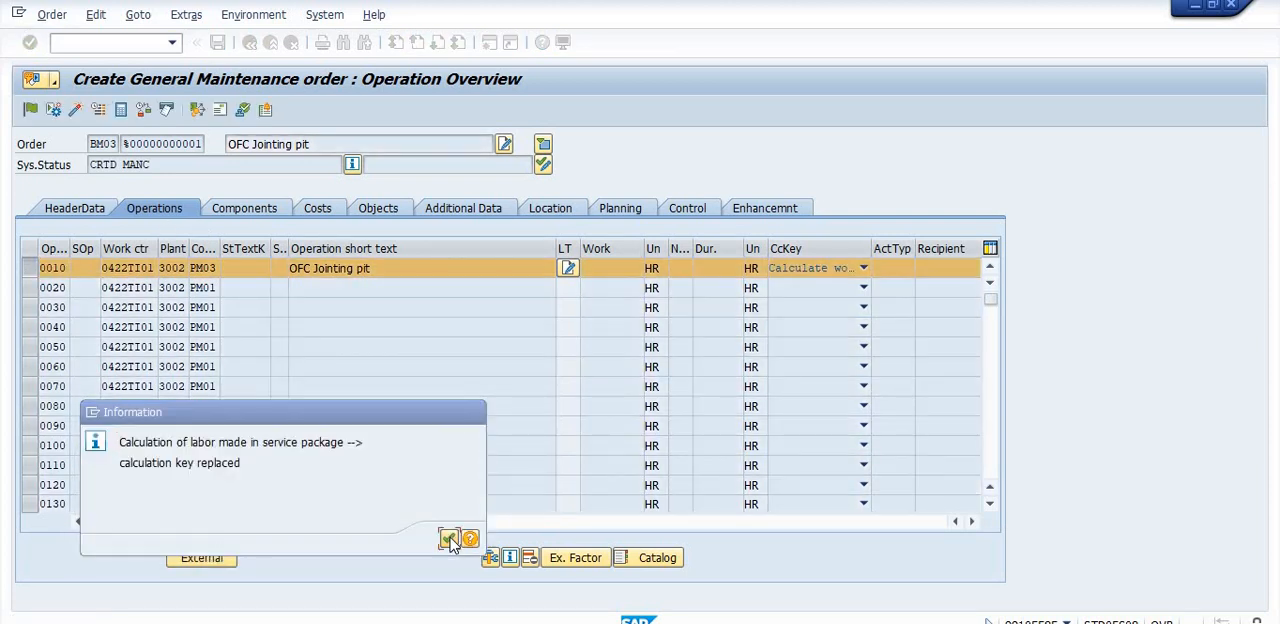
pyautogui.click(449, 540)
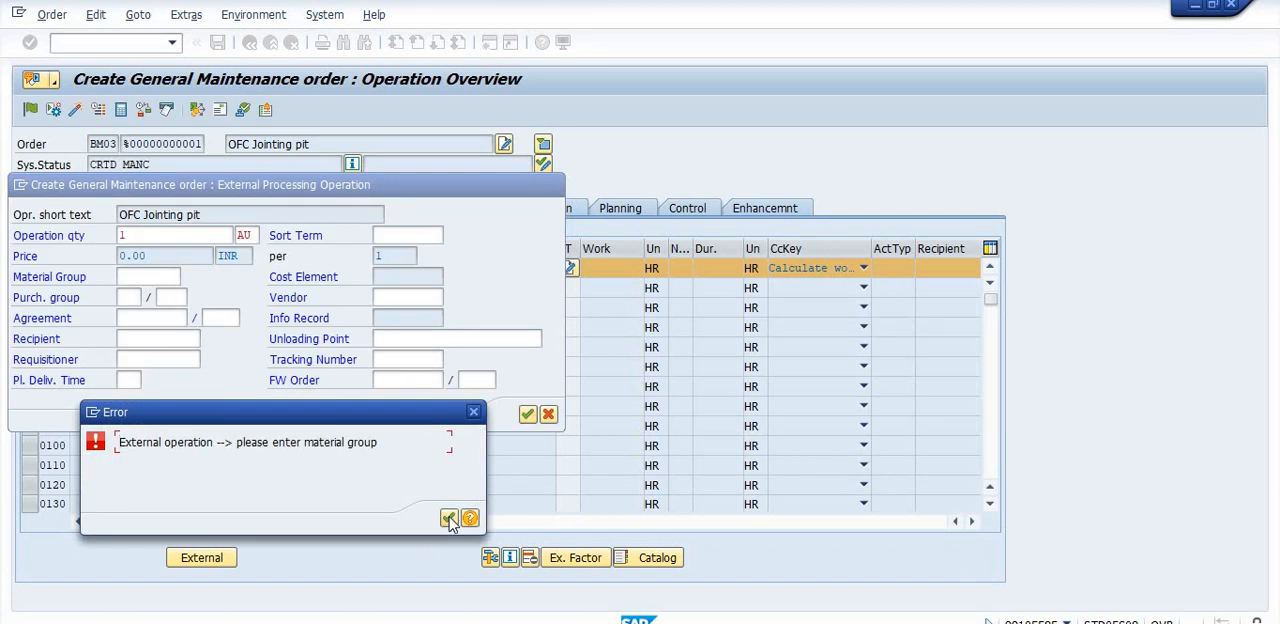
pyautogui.click(449, 519)
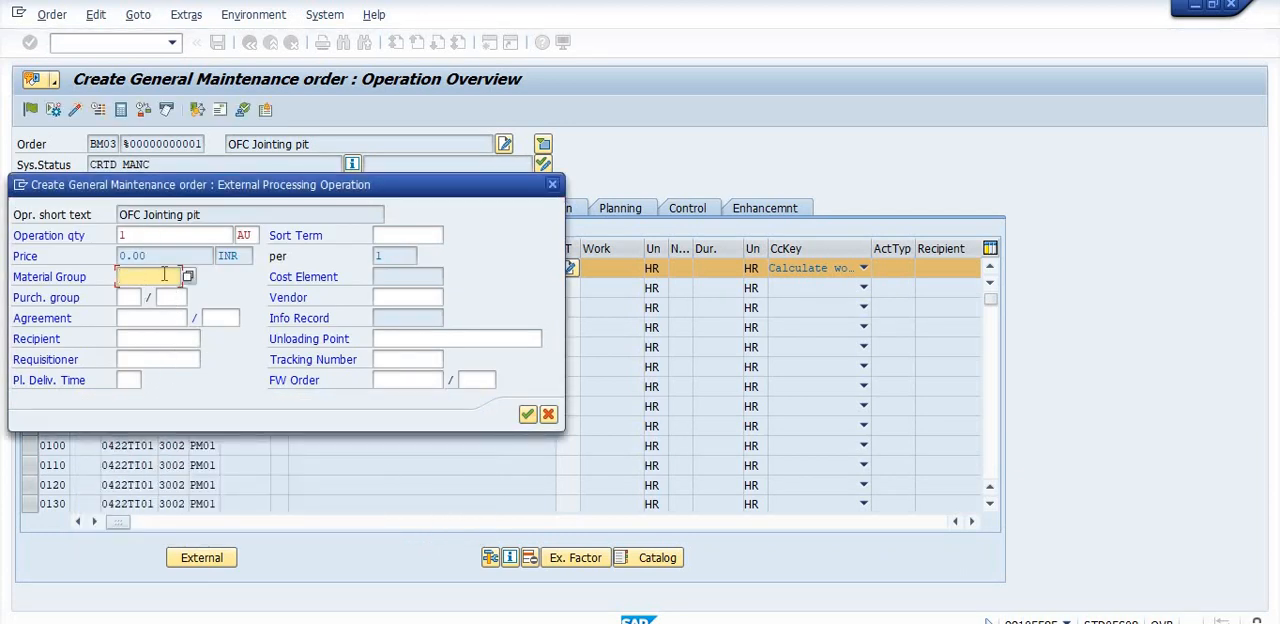
pyautogui.click(528, 415)
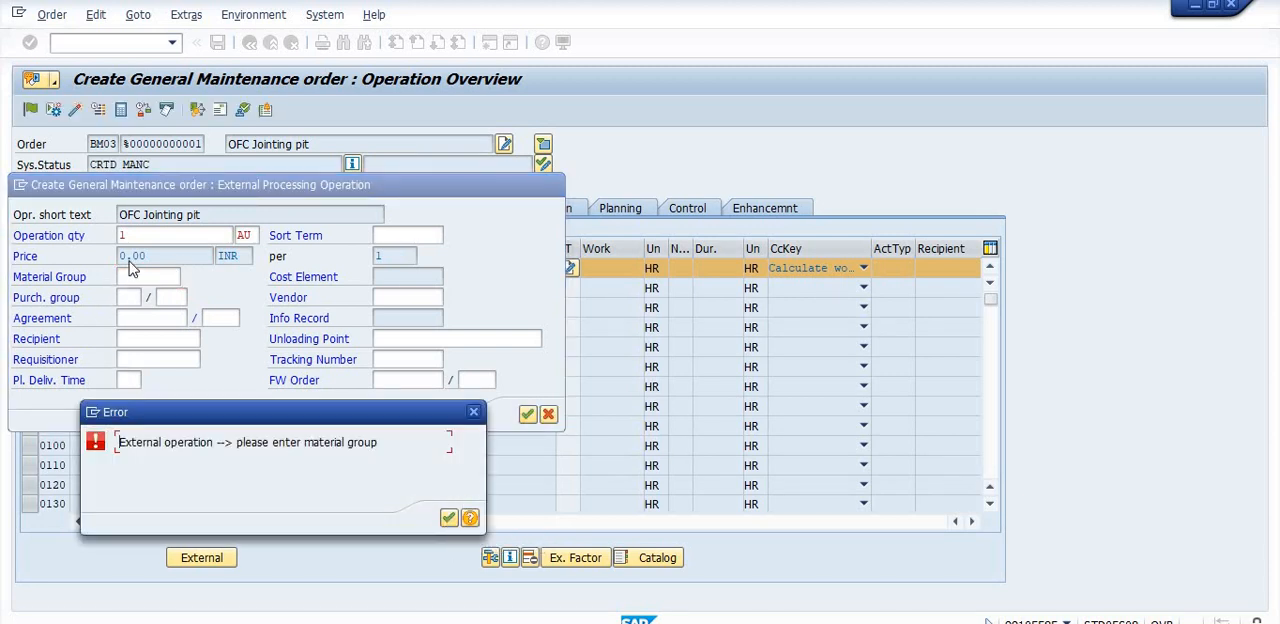
pyautogui.click(446, 520)
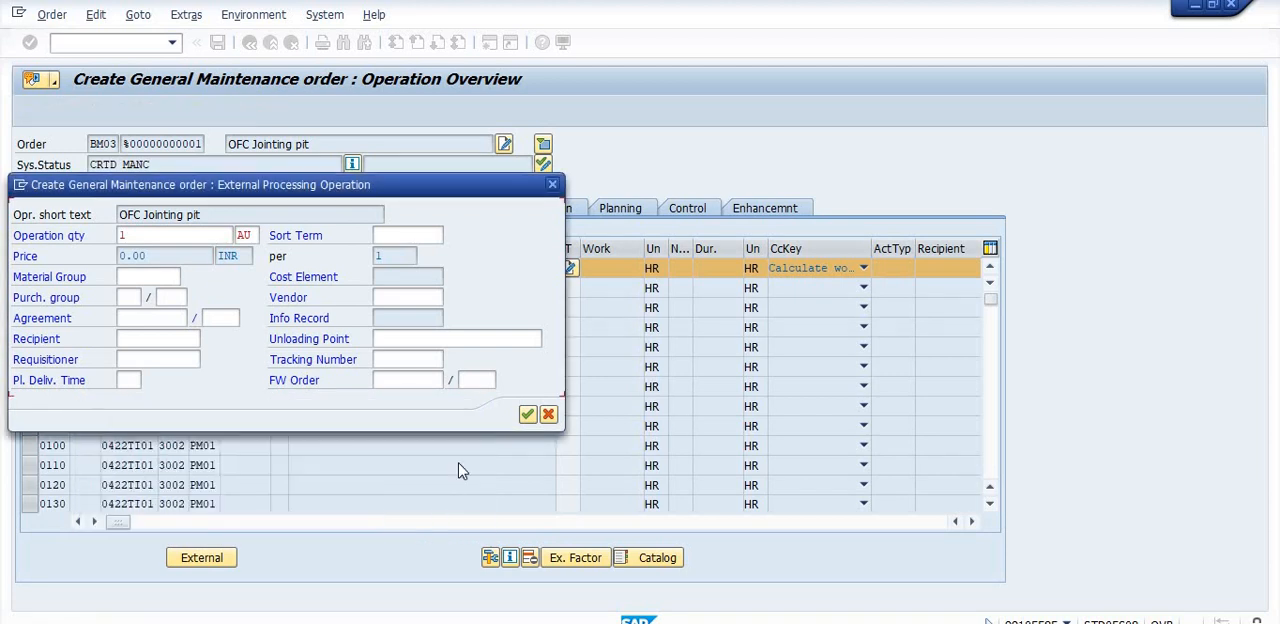
pyautogui.click(553, 186)
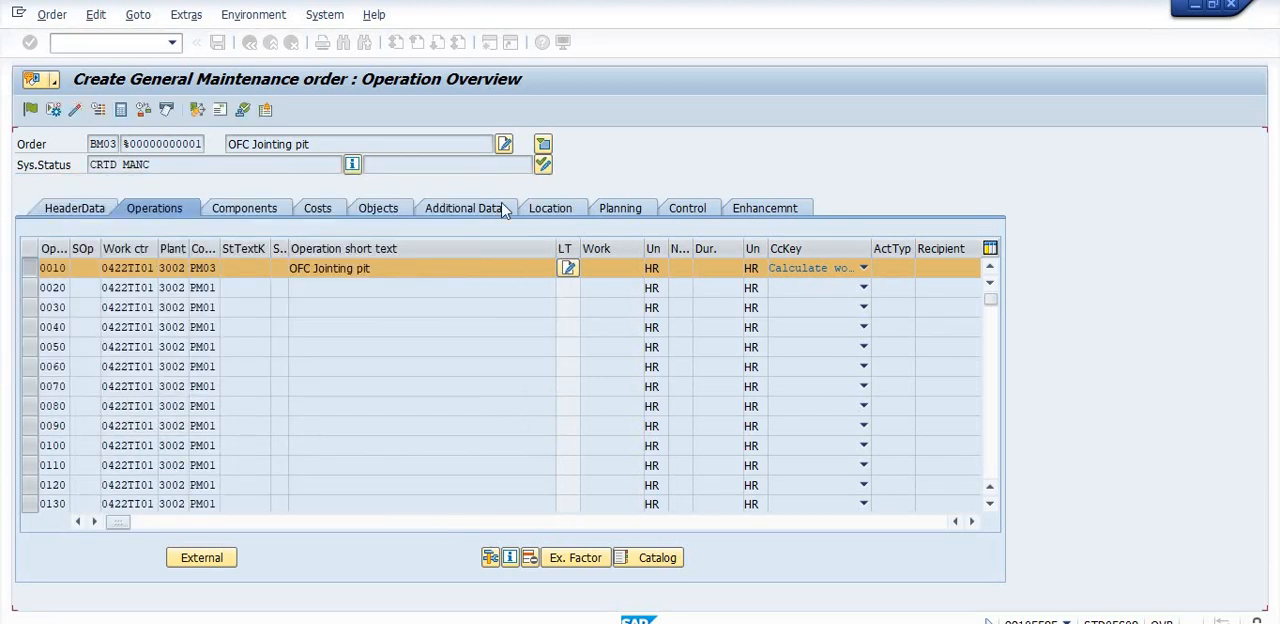
# - Save the BM03 order from its component overview and open the details of the save message
pyautogui.click(240, 212)
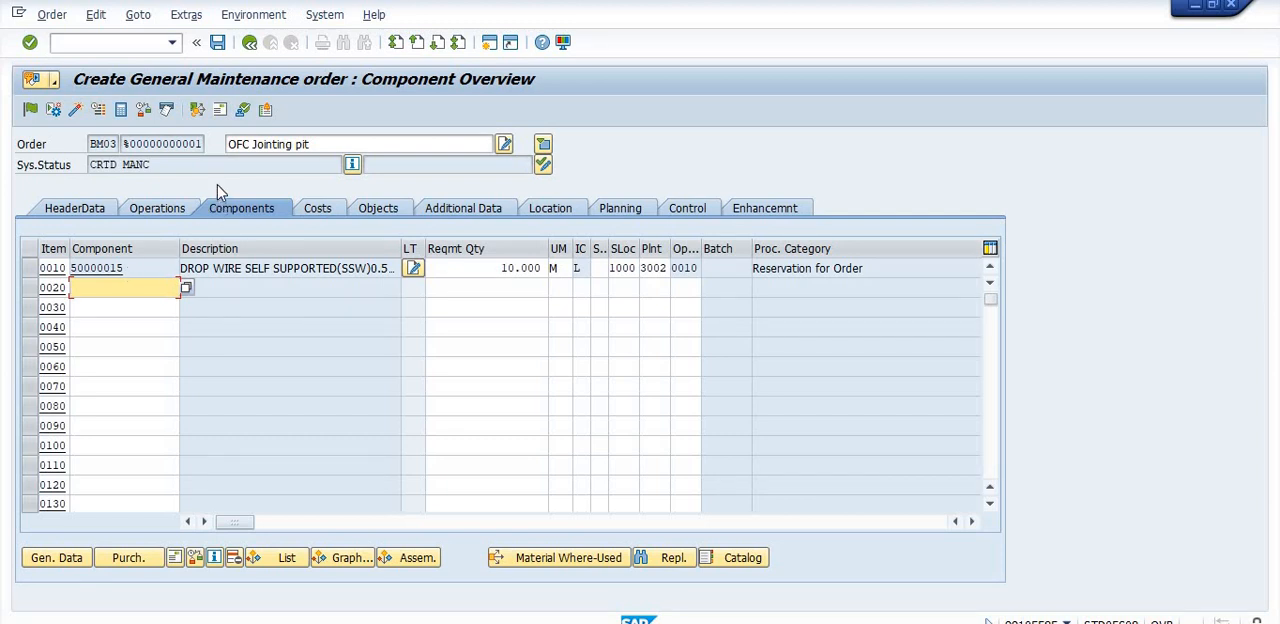
pyautogui.click(218, 45)
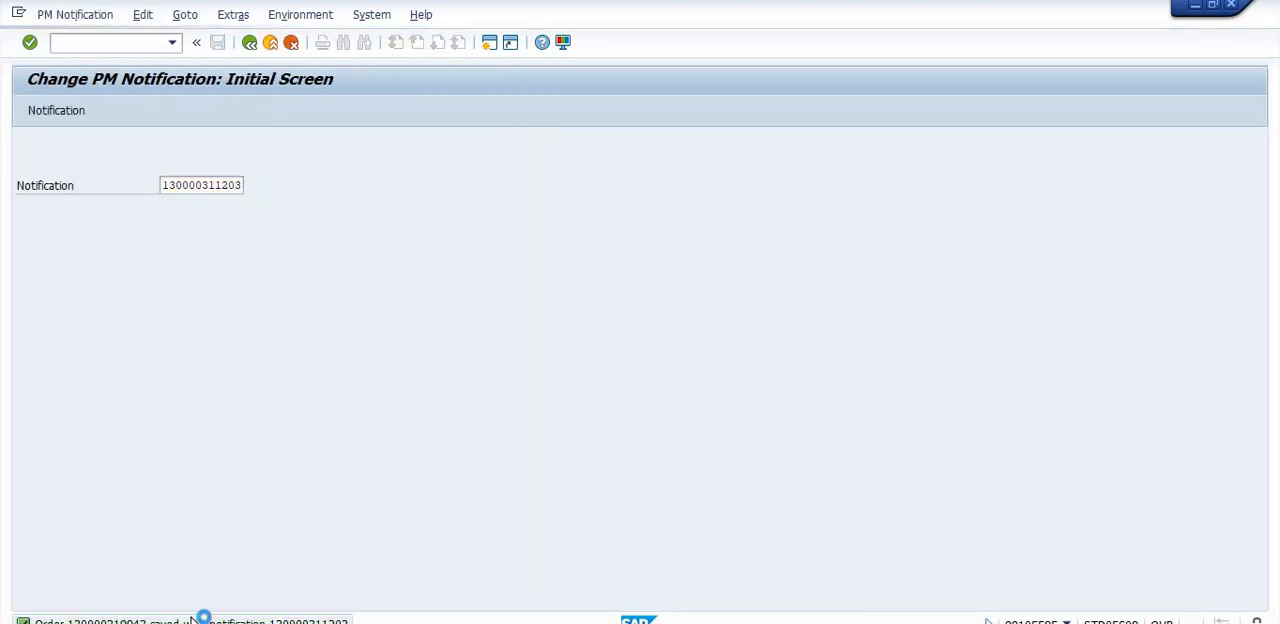
pyautogui.doubleClick(186, 618)
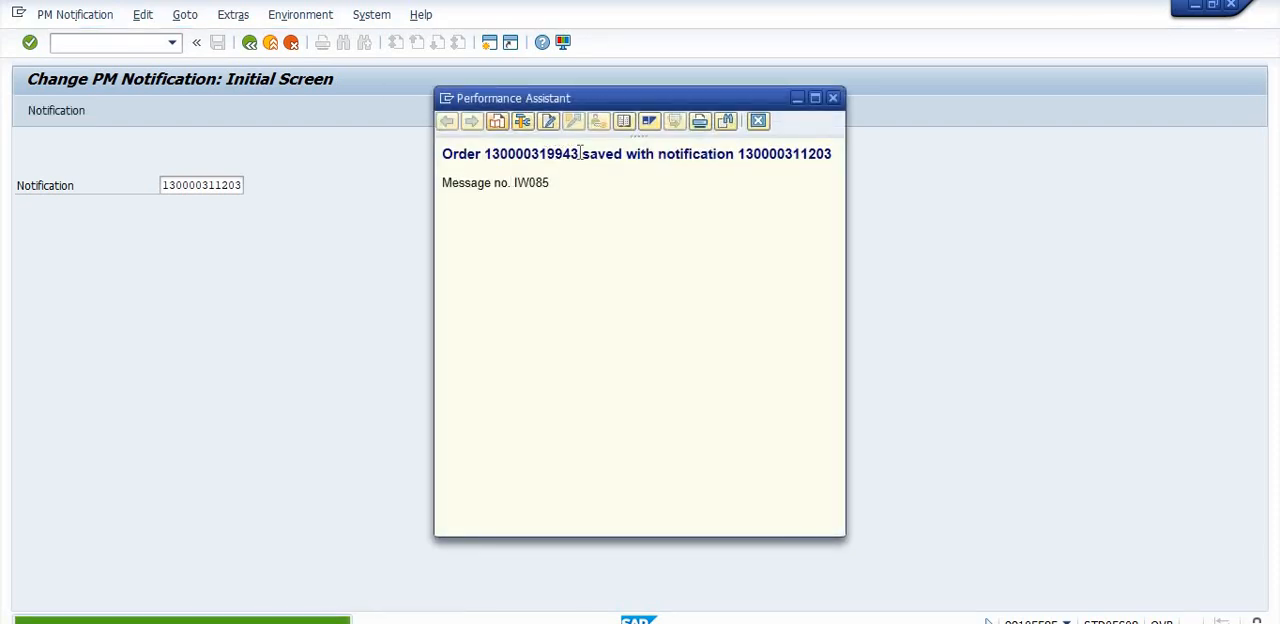
# - Copy the saved order's number into a new line of the Notepad notes, prefix it with "MO-", and minimize Notepad
pyautogui.moveTo(580, 154); pyautogui.dragTo(487, 163)
pyautogui.hotkey('ctrl', 'c')
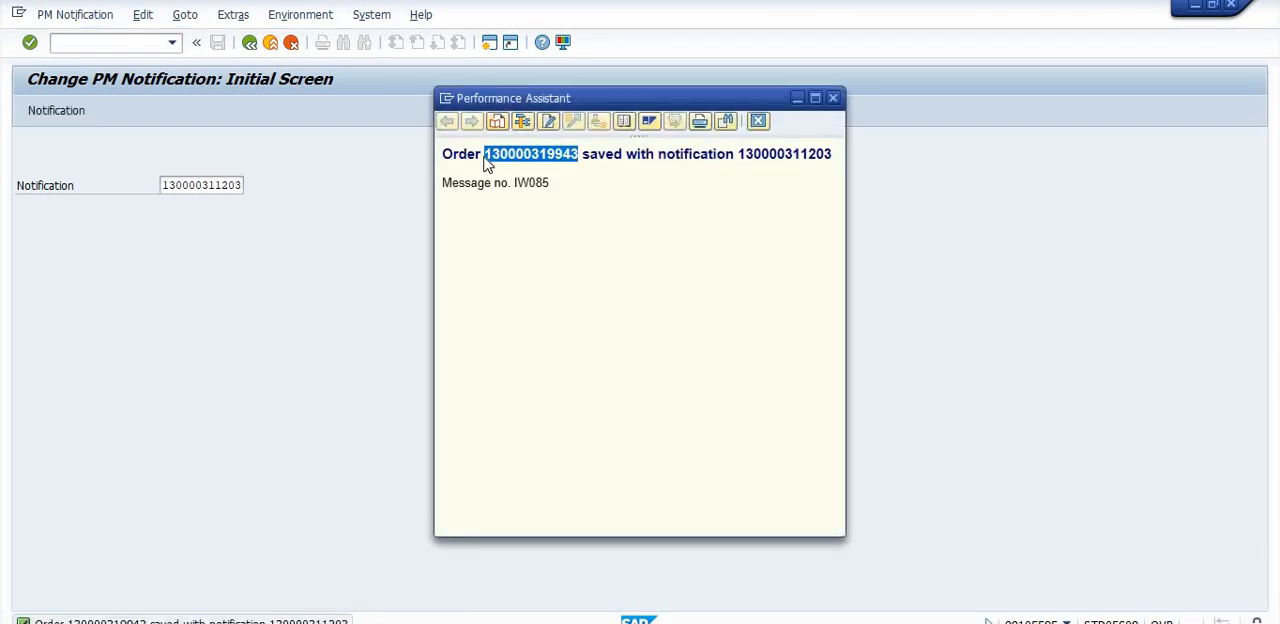
pyautogui.hotkey('alt', 'Tab')
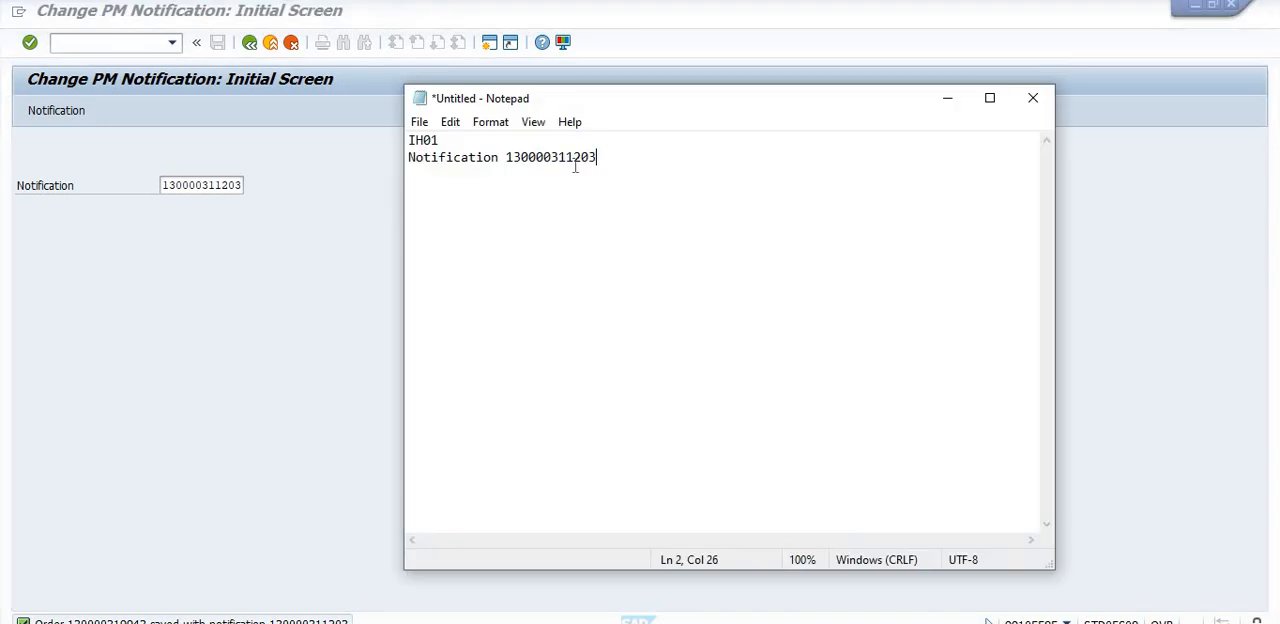
pyautogui.press('Return')
pyautogui.hotkey('ctrl', 'v')
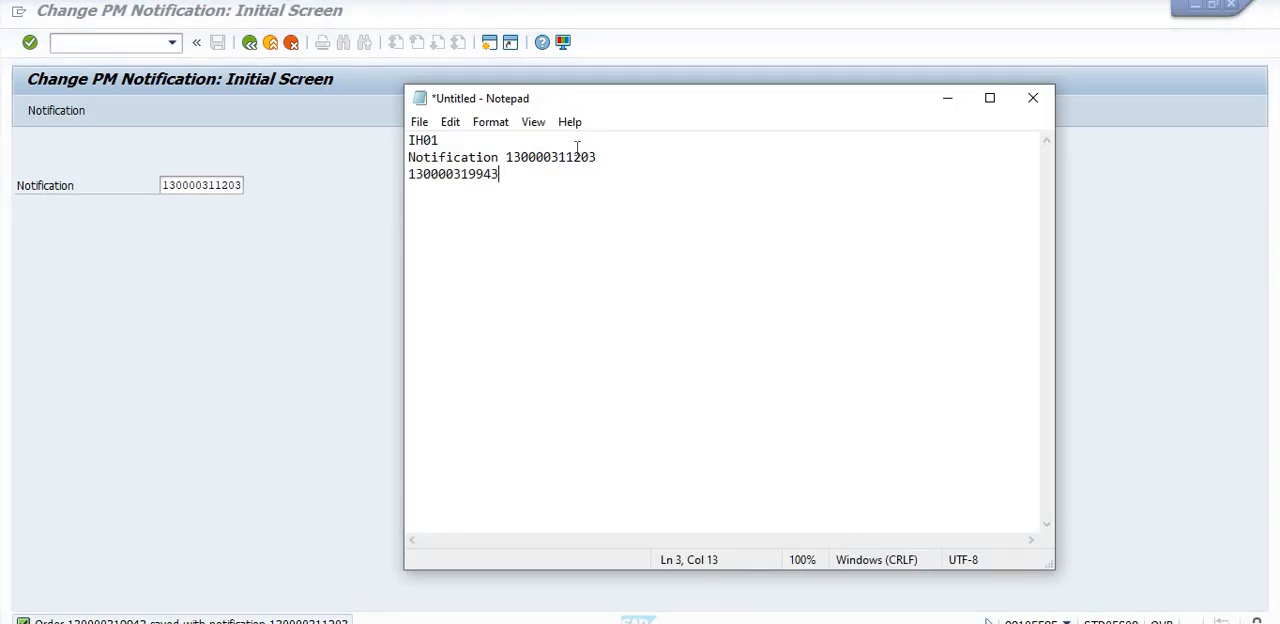
pyautogui.click(409, 173)
pyautogui.write('MO-')
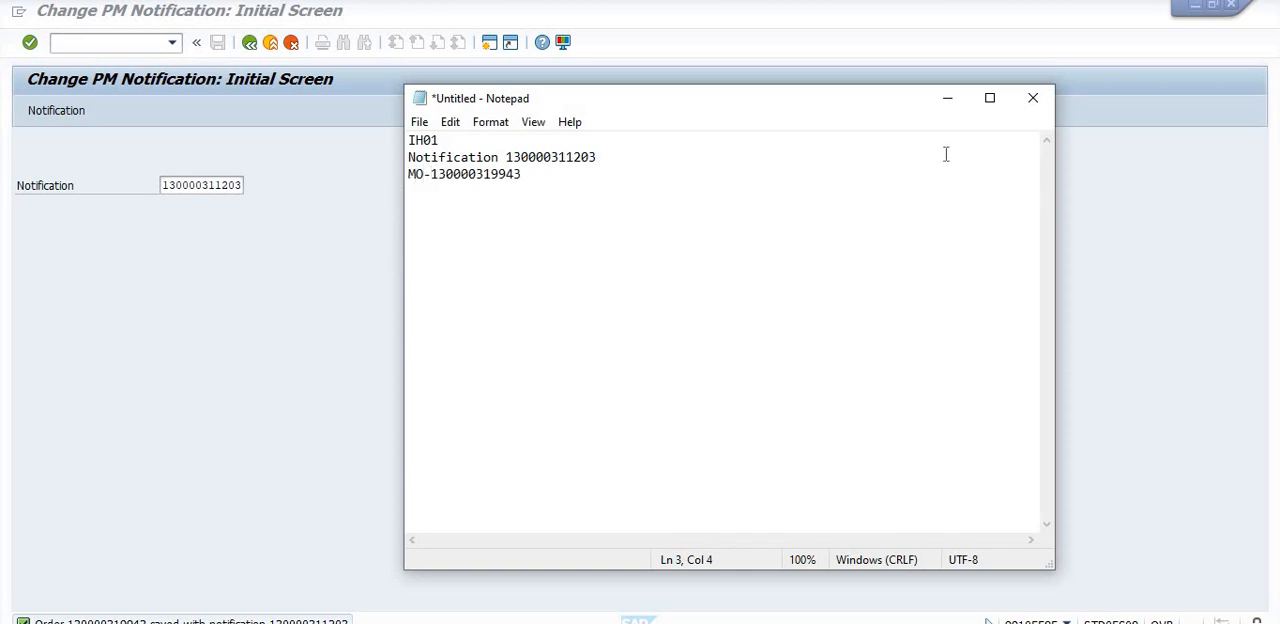
pyautogui.click(947, 98)
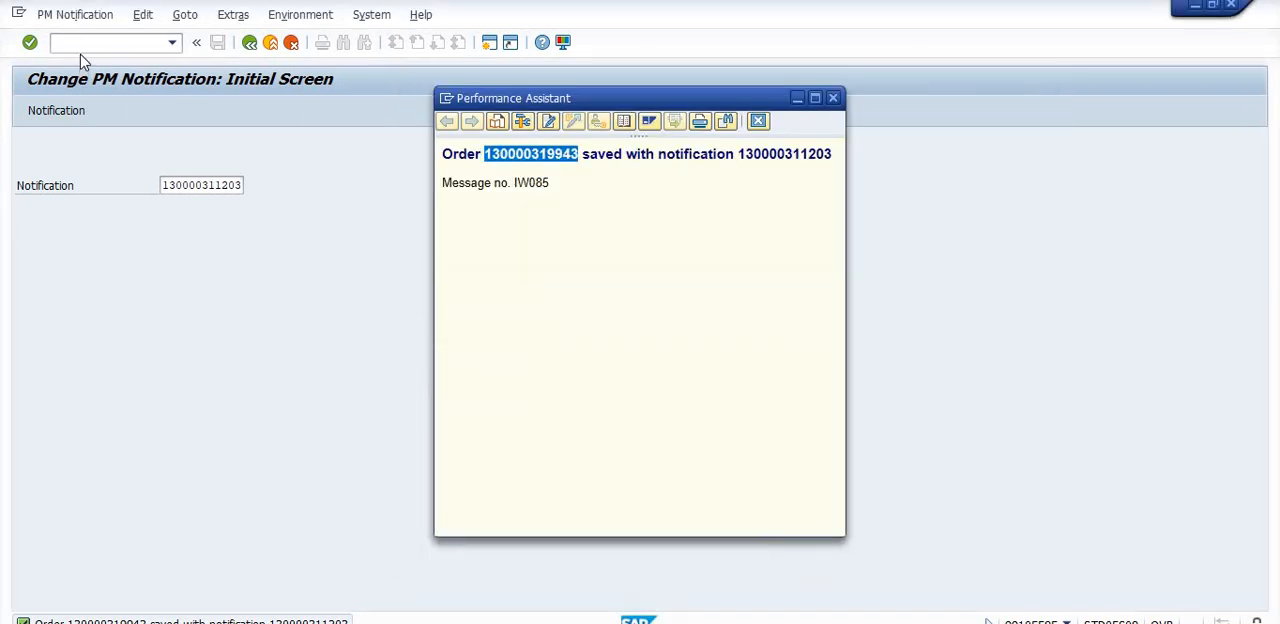
# - Open the saved BM03 order in change mode with IW32 and try to release it
pyautogui.click(83, 42)
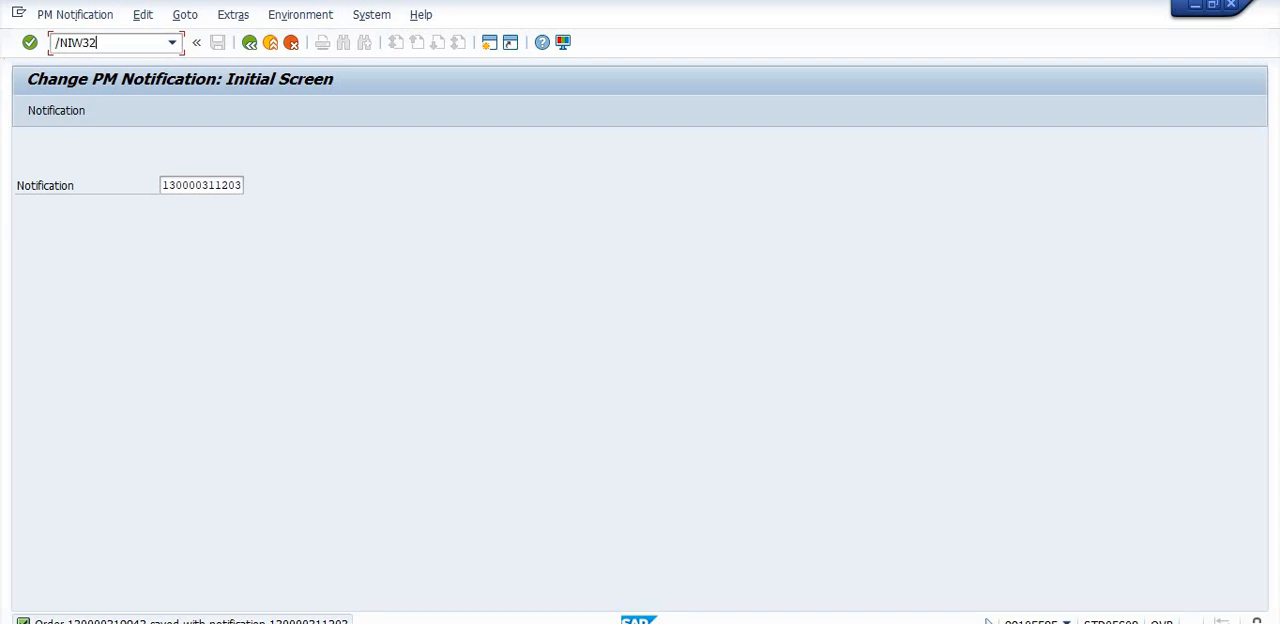
pyautogui.press('Return')
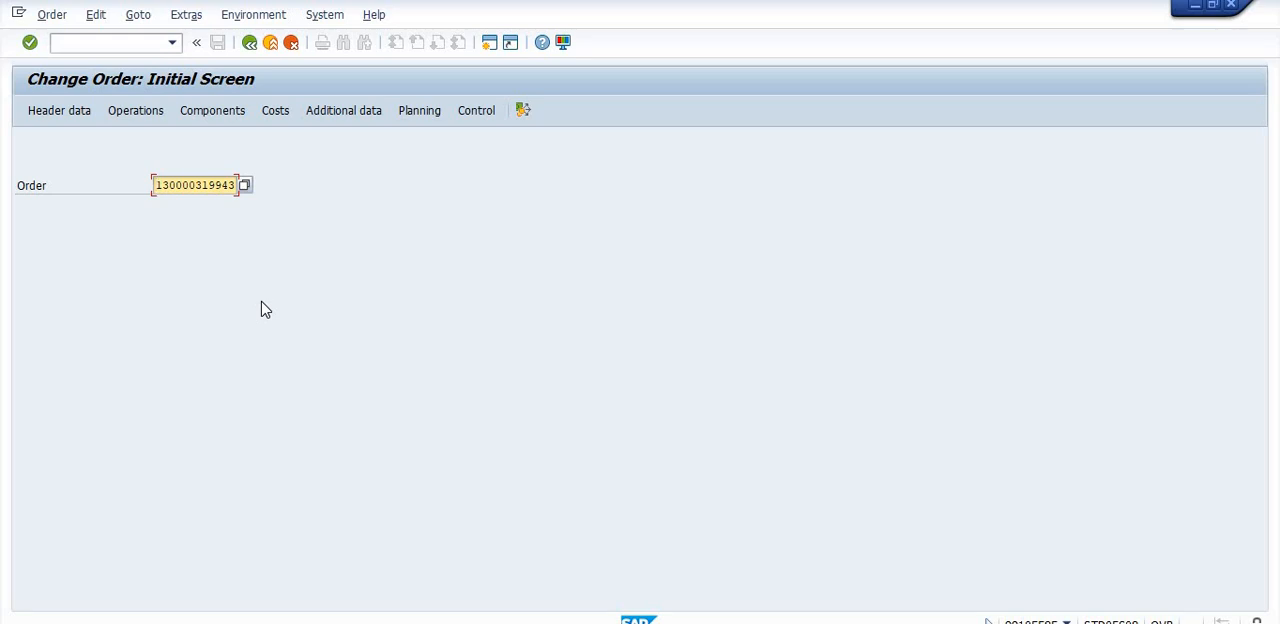
pyautogui.press('Return')
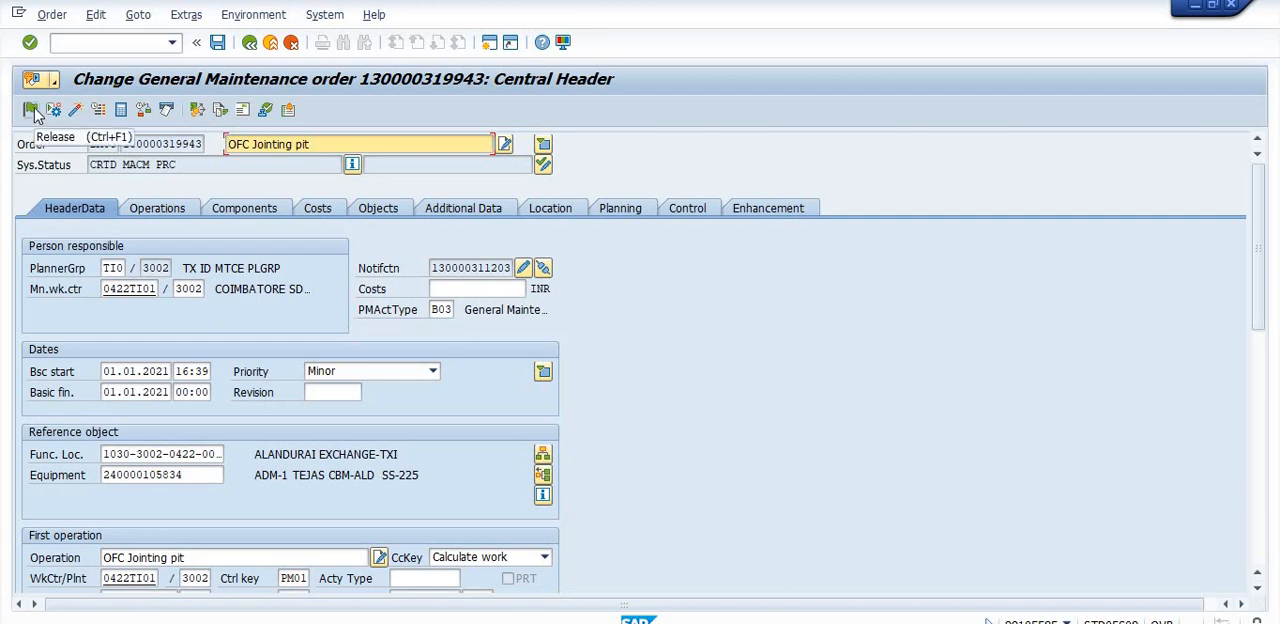
pyautogui.click(31, 110)
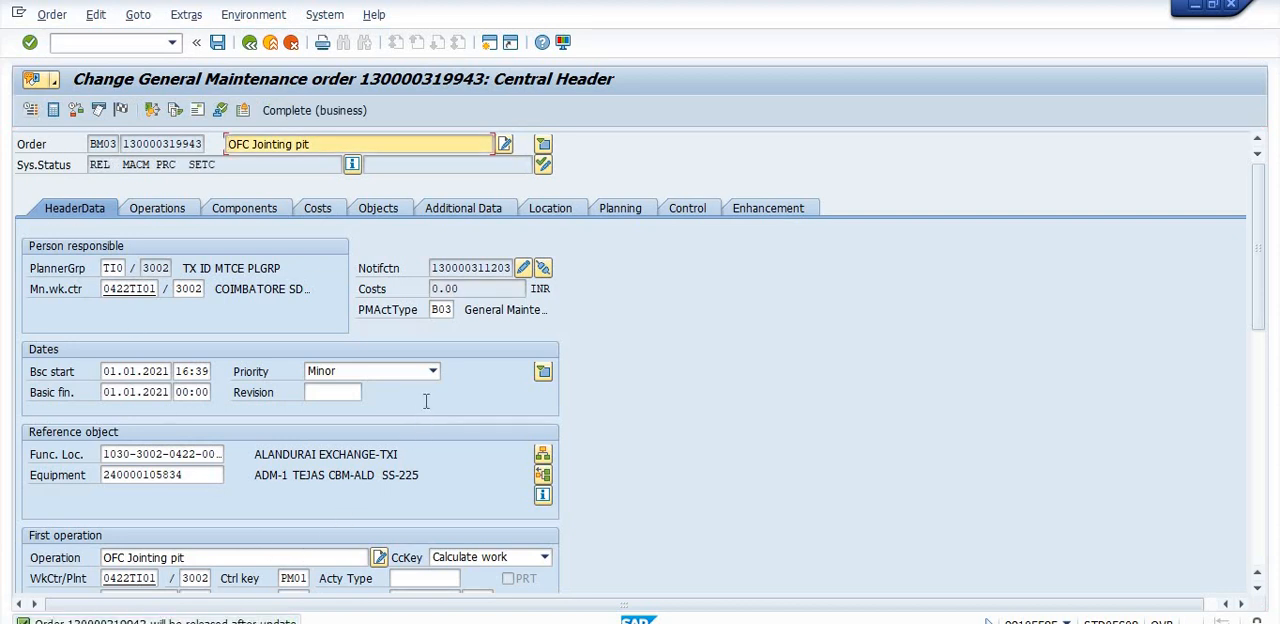
# - Review the order's operation overview and its header data
pyautogui.click(177, 213)
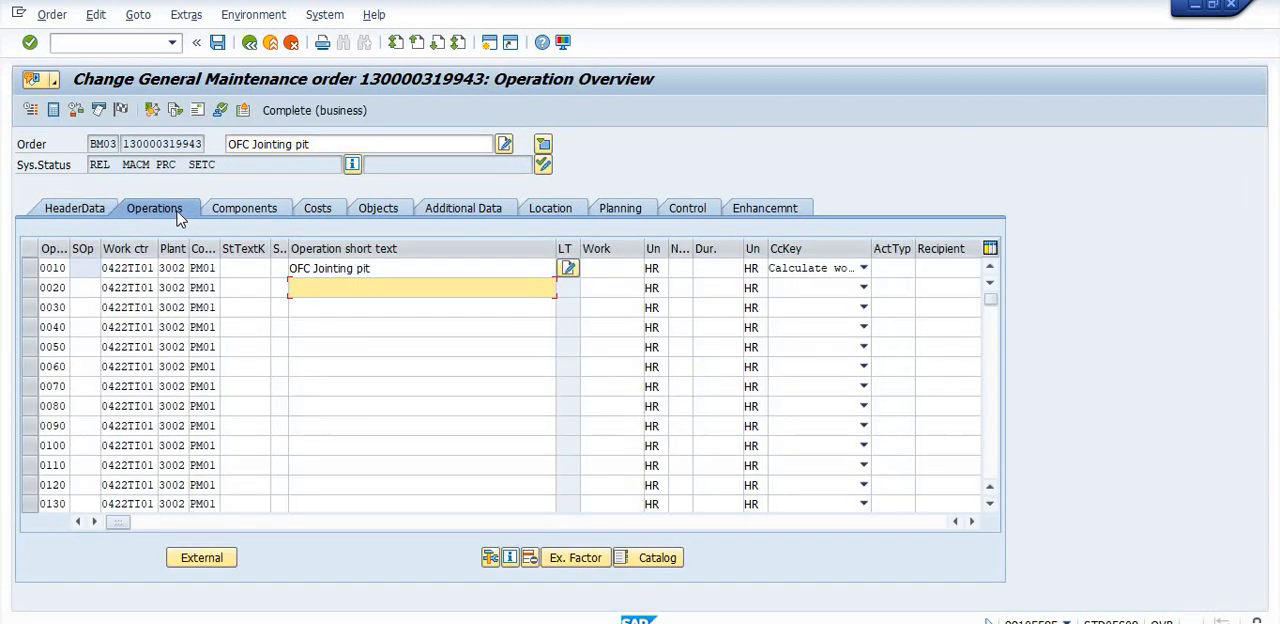
pyautogui.click(88, 218)
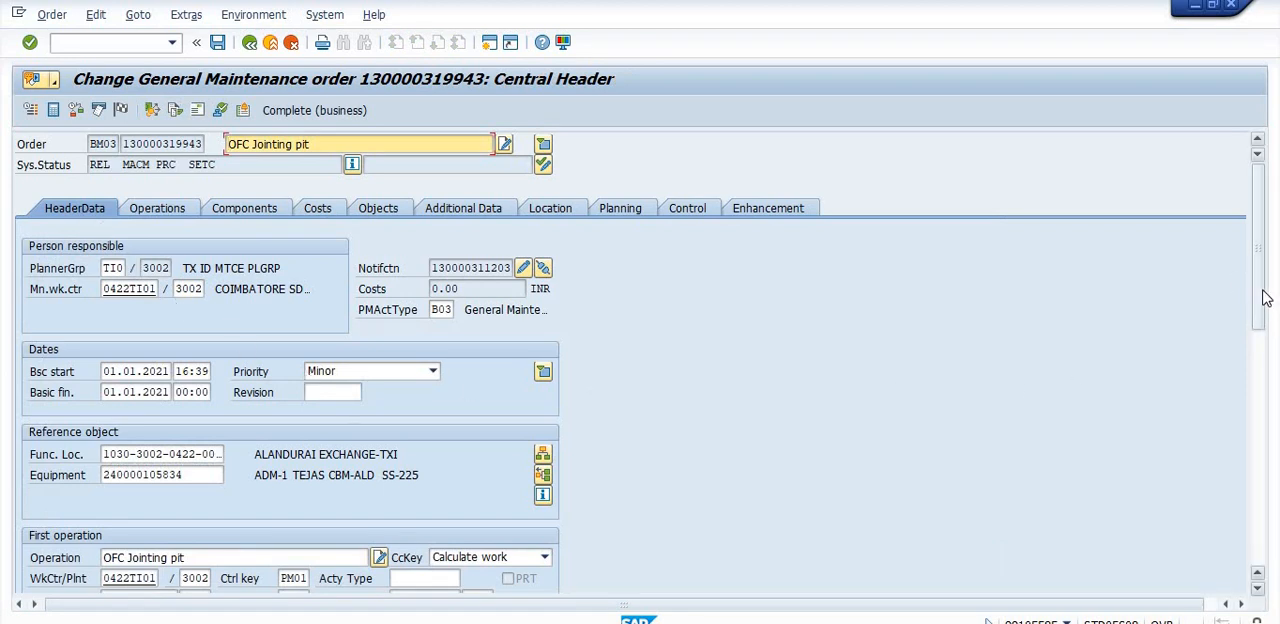
pyautogui.scroll(-2, 1266, 300)
pyautogui.scroll(2, 1266, 318)
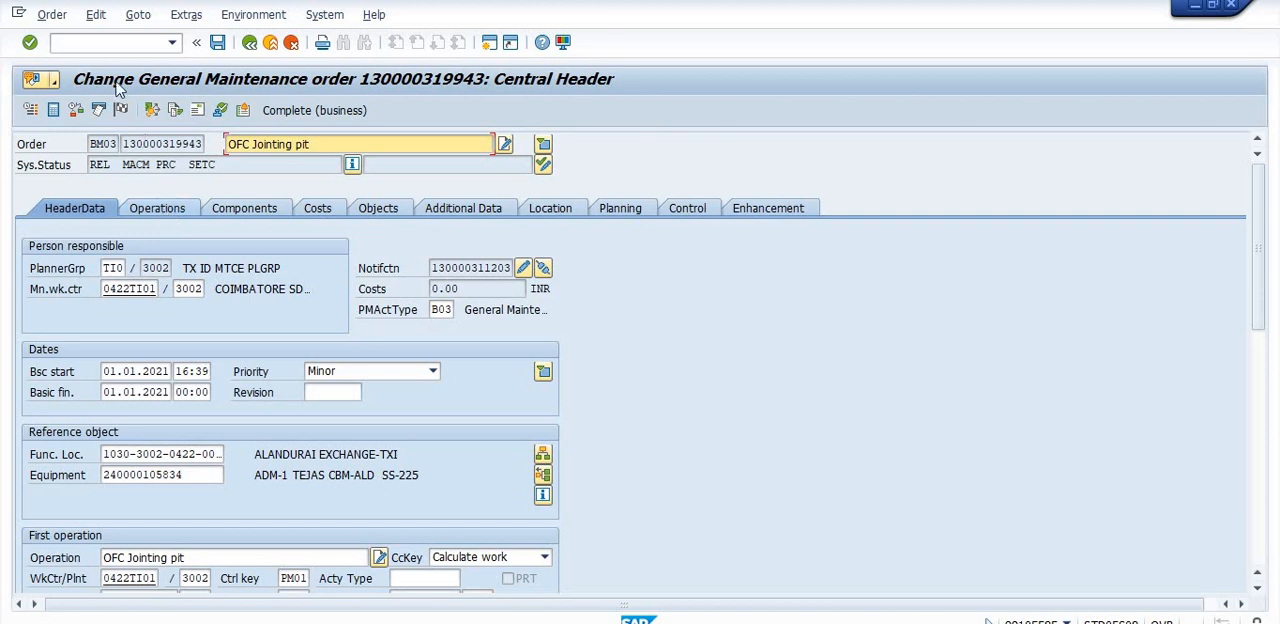
# - Copy the order's number and run the Reservation List Inventory Management report for that order in plant 3002
pyautogui.click(120, 144)
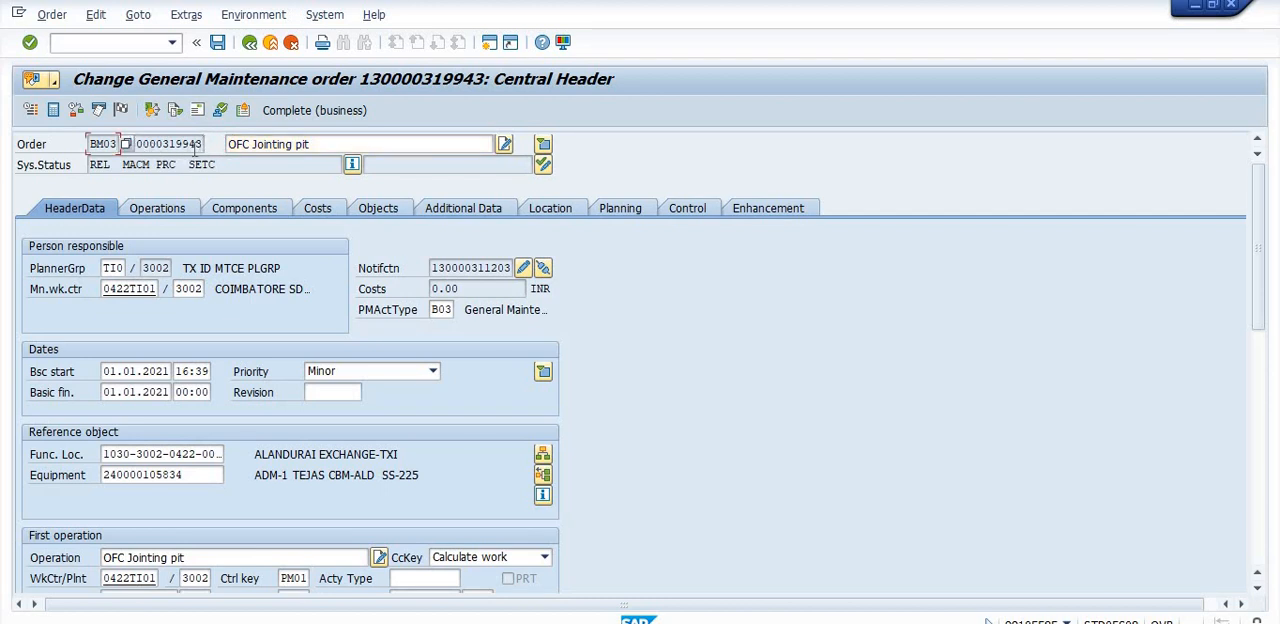
pyautogui.click(128, 146)
pyautogui.moveTo(127, 144); pyautogui.dragTo(206, 145)
pyautogui.hotkey('ctrl', 'c')
pyautogui.click(74, 45)
pyautogui.write('/NMB25')
pyautogui.press('Return')
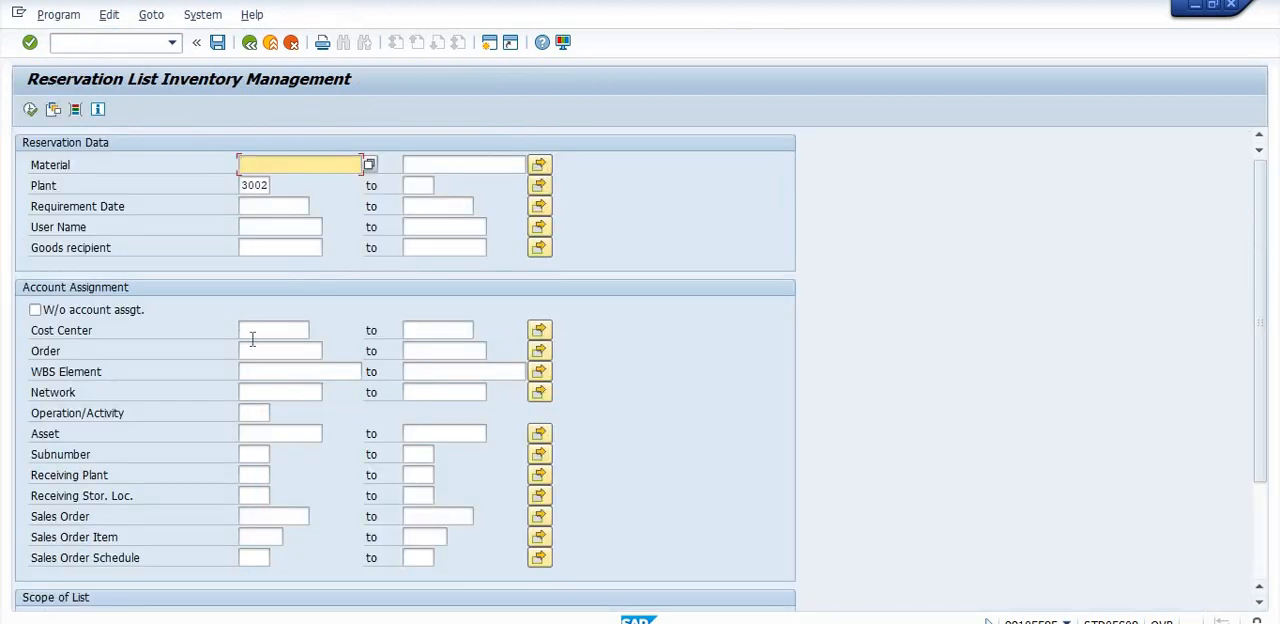
pyautogui.click(259, 350)
pyautogui.hotkey('ctrl', 'v')
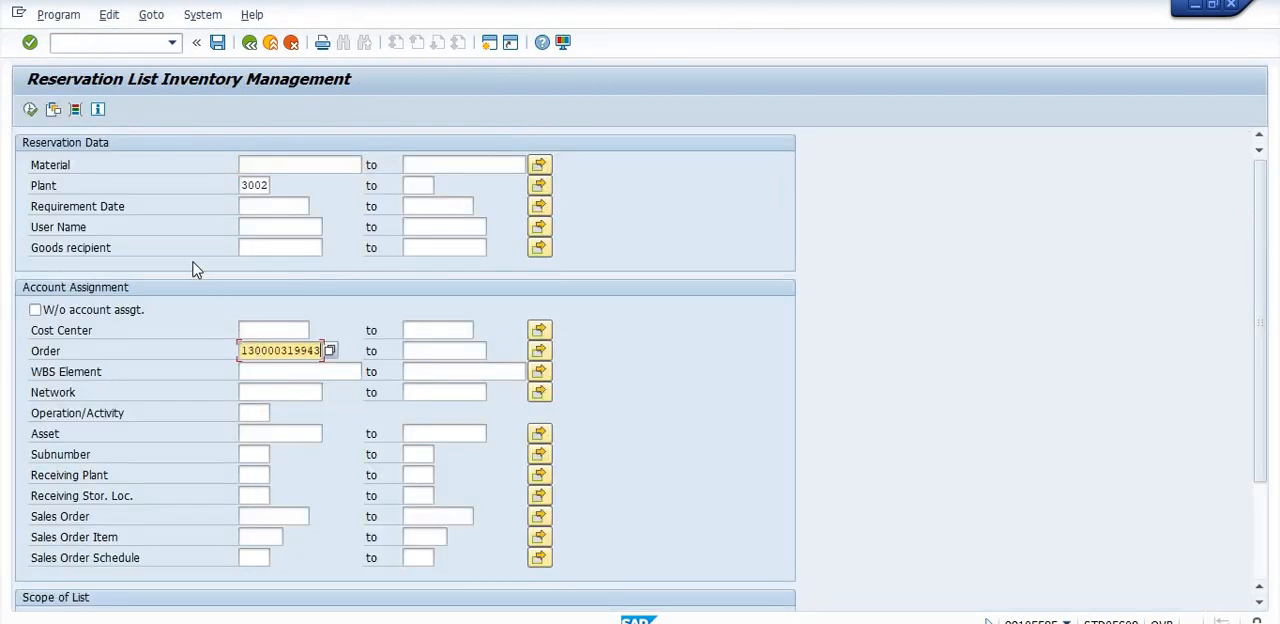
pyautogui.click(31, 110)
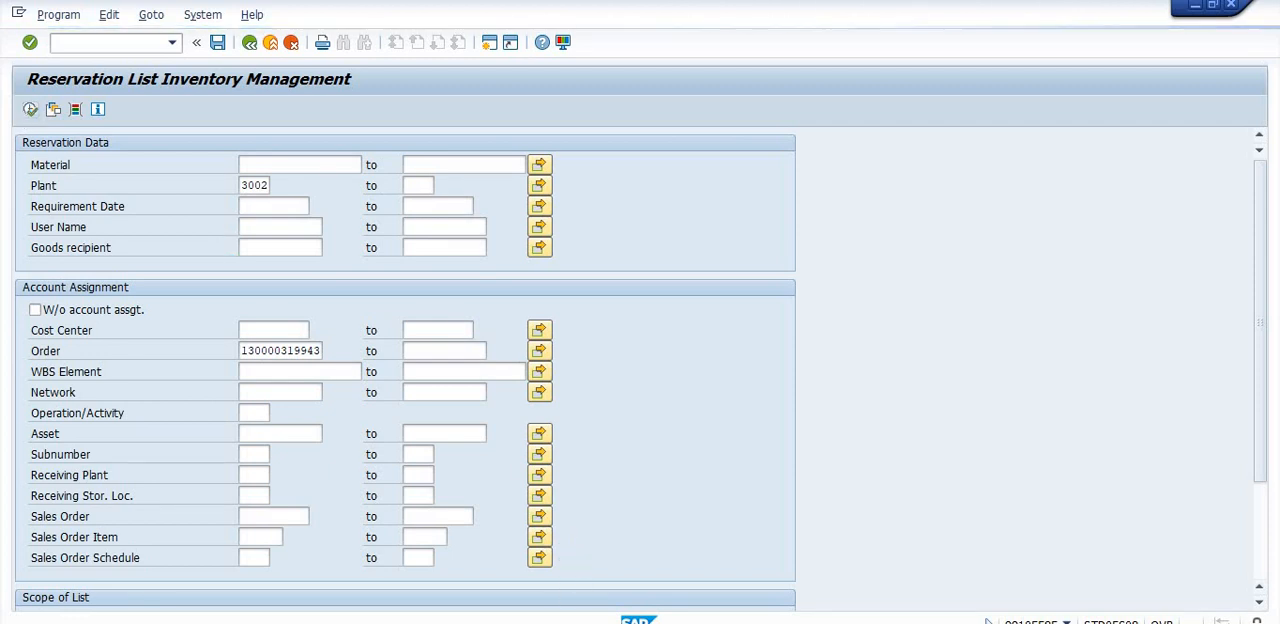
# - Switch to the other SAP session, leave the warehouse stock report, and reopen the saved order in change mode
pyautogui.moveTo(590, 622)
pyautogui.click(737, 569)
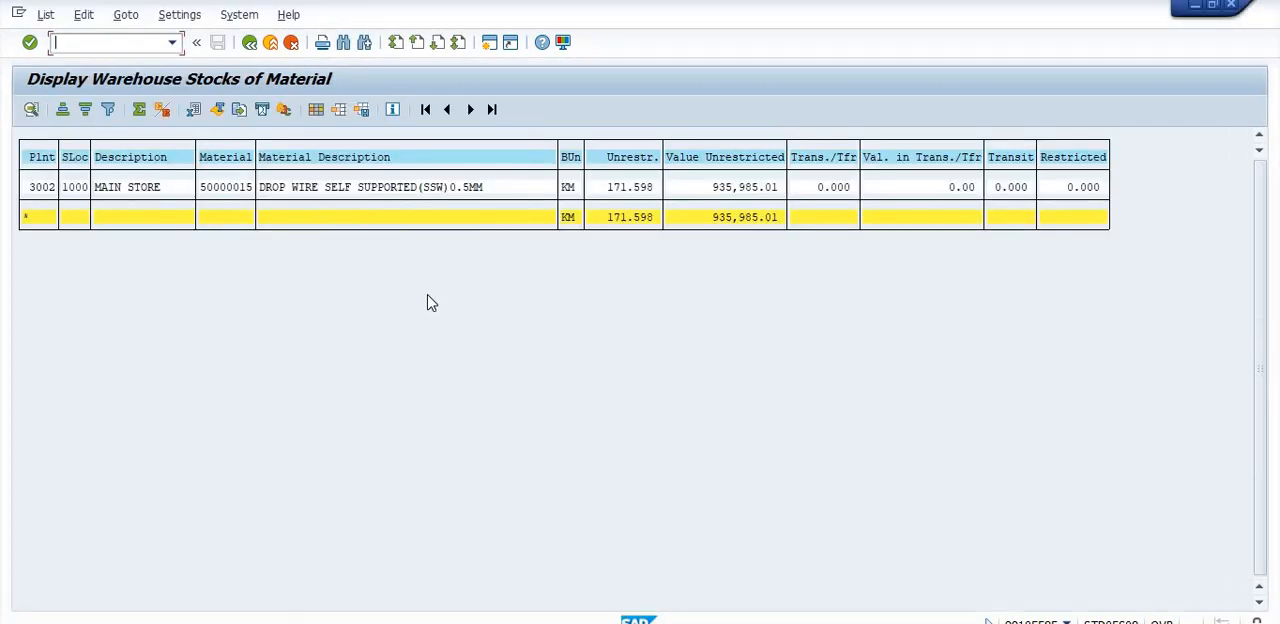
pyautogui.click(247, 44)
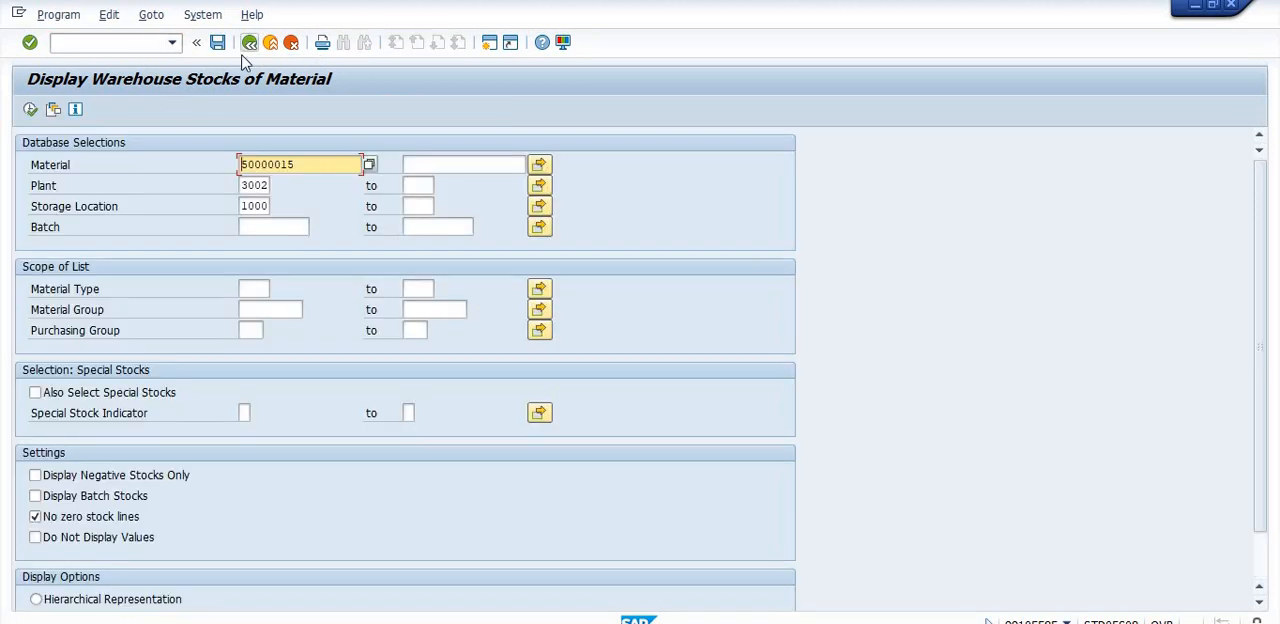
pyautogui.click(249, 43)
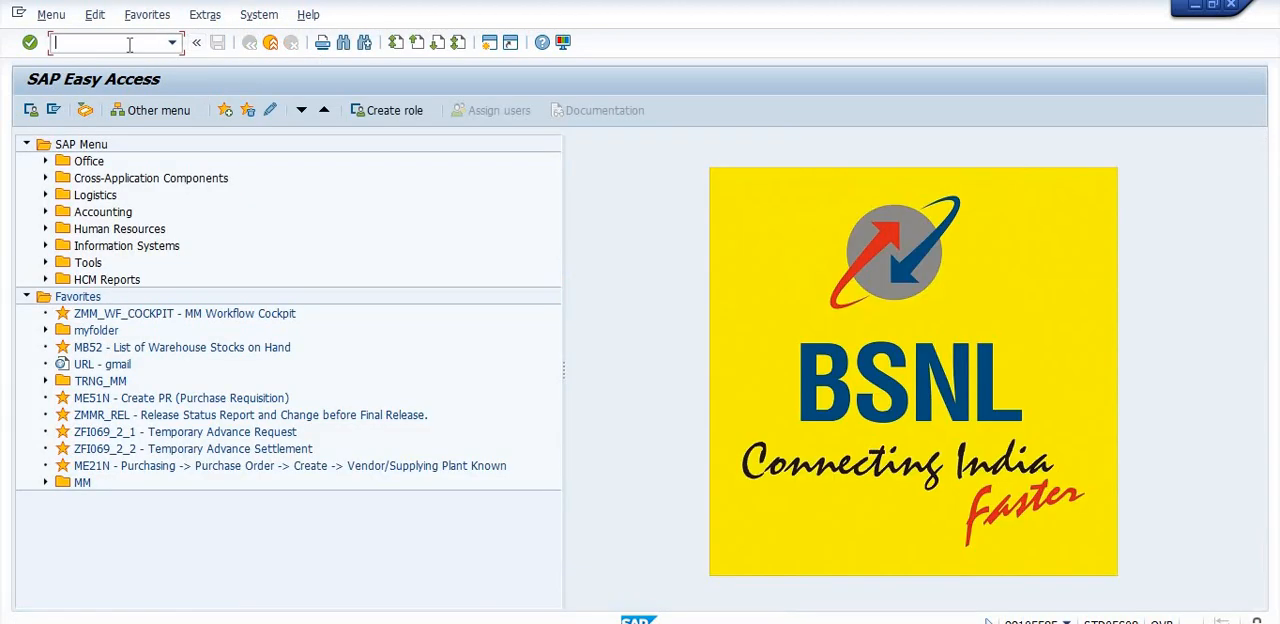
pyautogui.write('IW32')
pyautogui.press('Return')
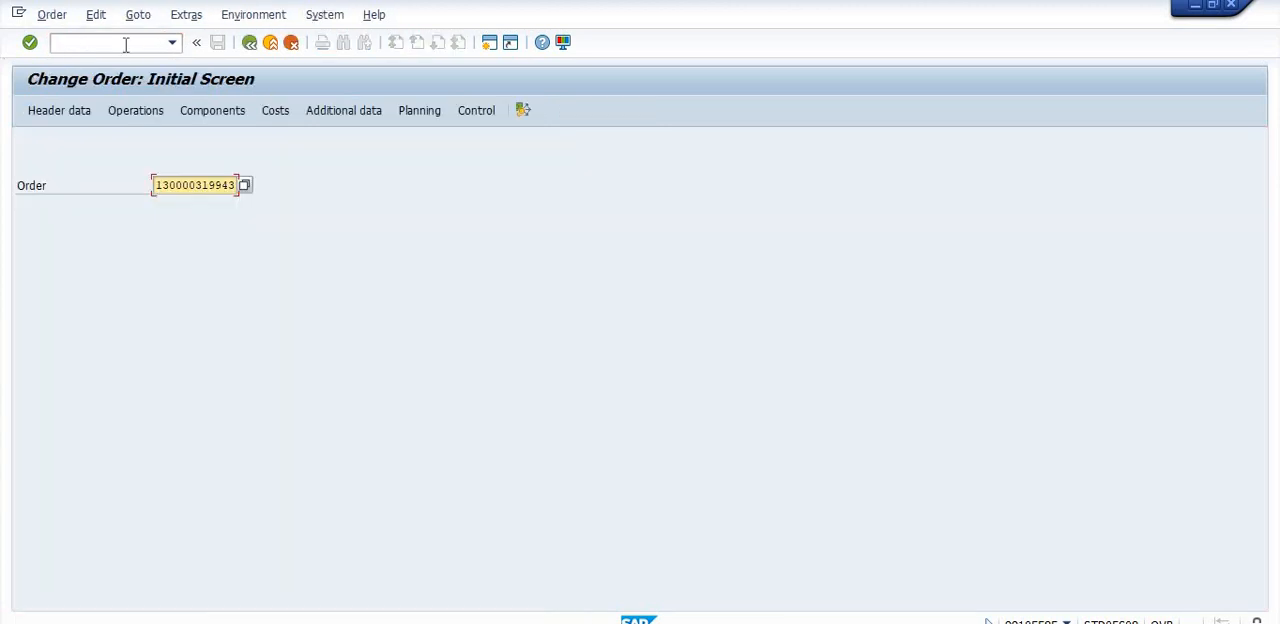
pyautogui.press('Return')
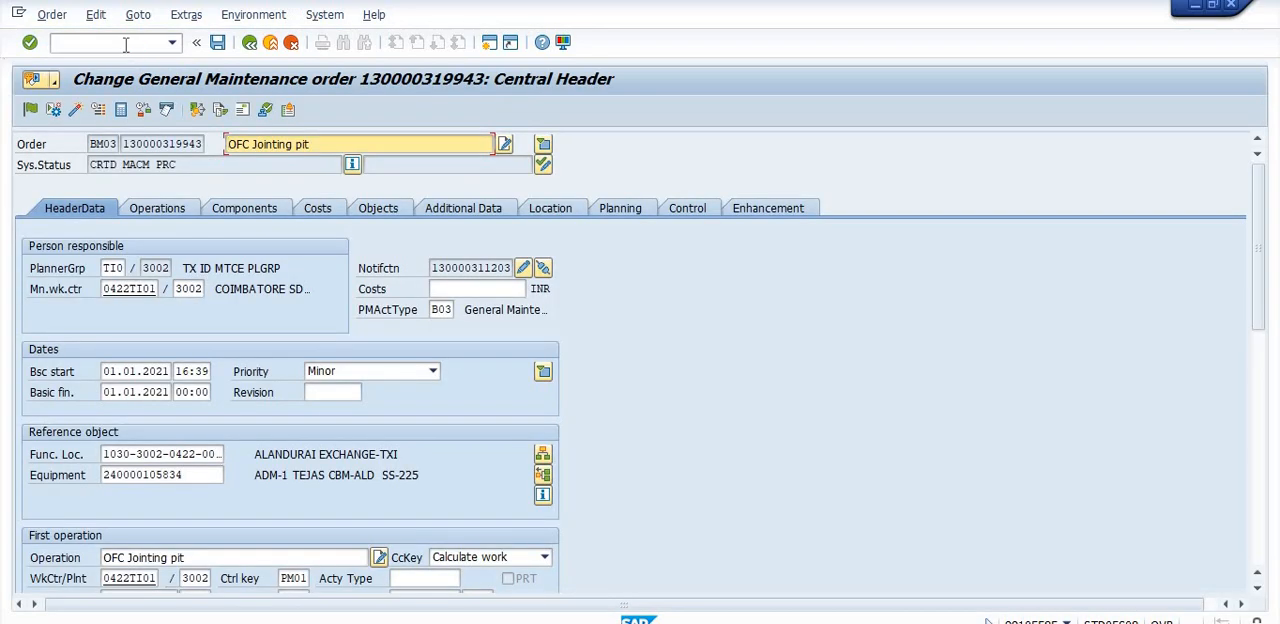
pyautogui.click(138, 14)
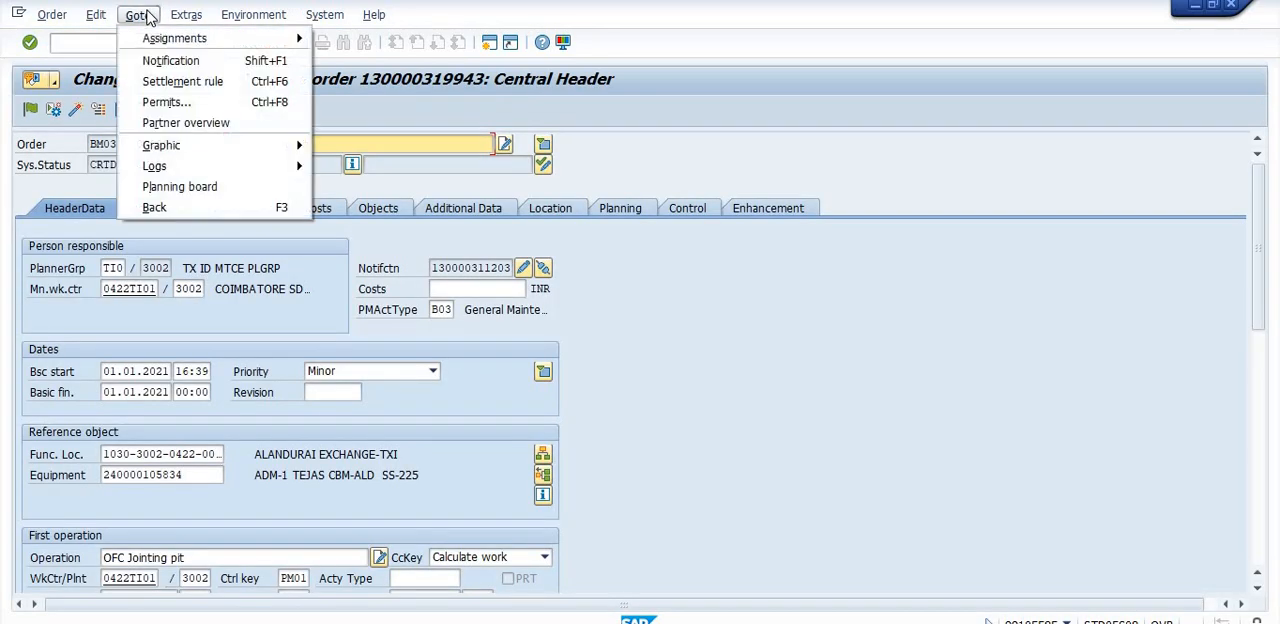
pyautogui.moveTo(197, 17)
pyautogui.moveTo(53, 18)
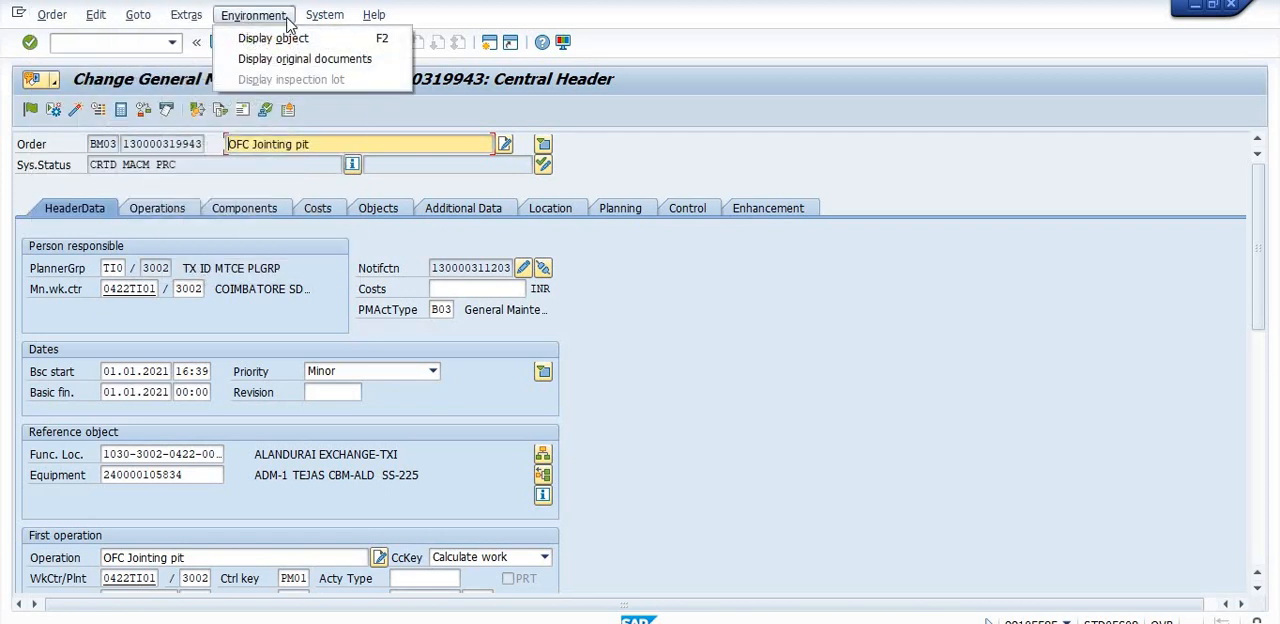
pyautogui.moveTo(307, 22)
pyautogui.click(918, 420)
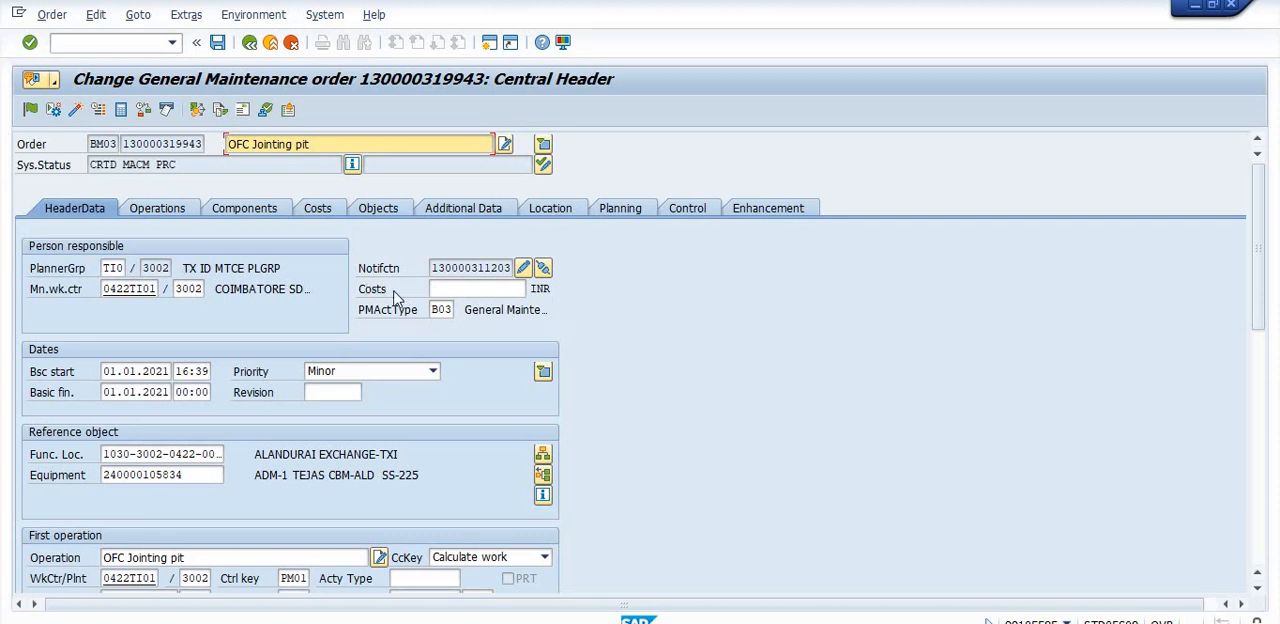
# - Display the general data of component item 0010, material 50000015, in the order
pyautogui.click(155, 210)
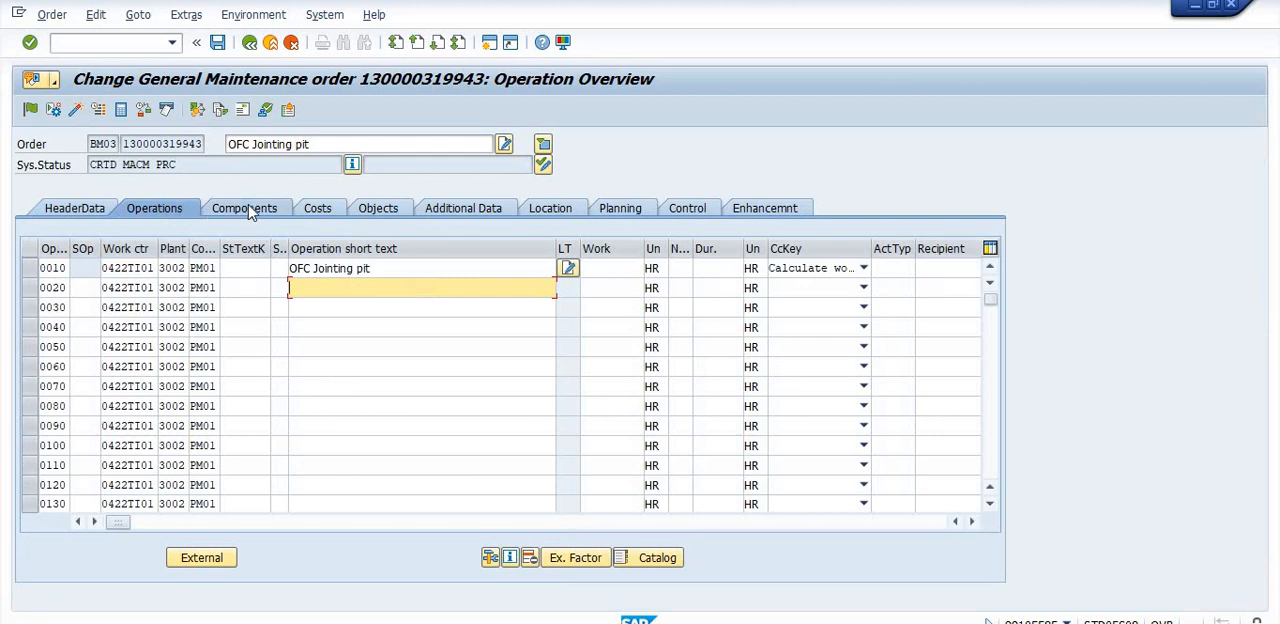
pyautogui.click(253, 210)
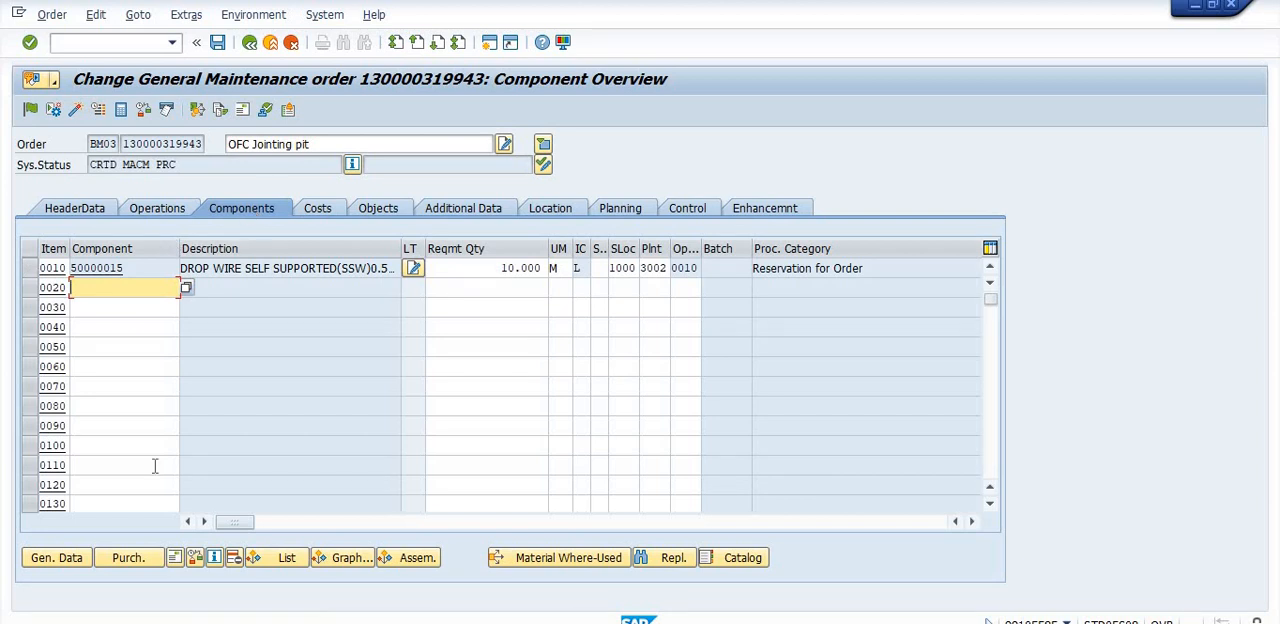
pyautogui.click(66, 562)
pyautogui.click(70, 560)
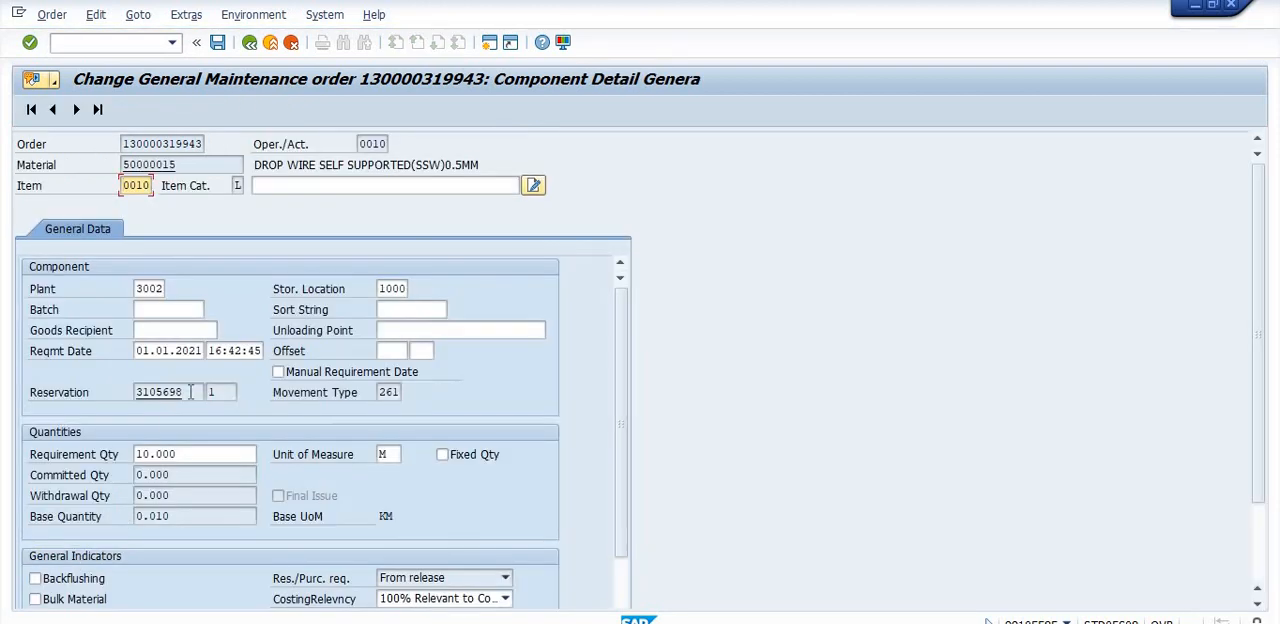
# - Copy the component's reservation number into a new line of the Notepad notes, prefixed with "RESERVATION NO-"
pyautogui.moveTo(190, 392); pyautogui.dragTo(134, 392)
pyautogui.hotkey('ctrl', 'c')
pyautogui.click(123, 393)
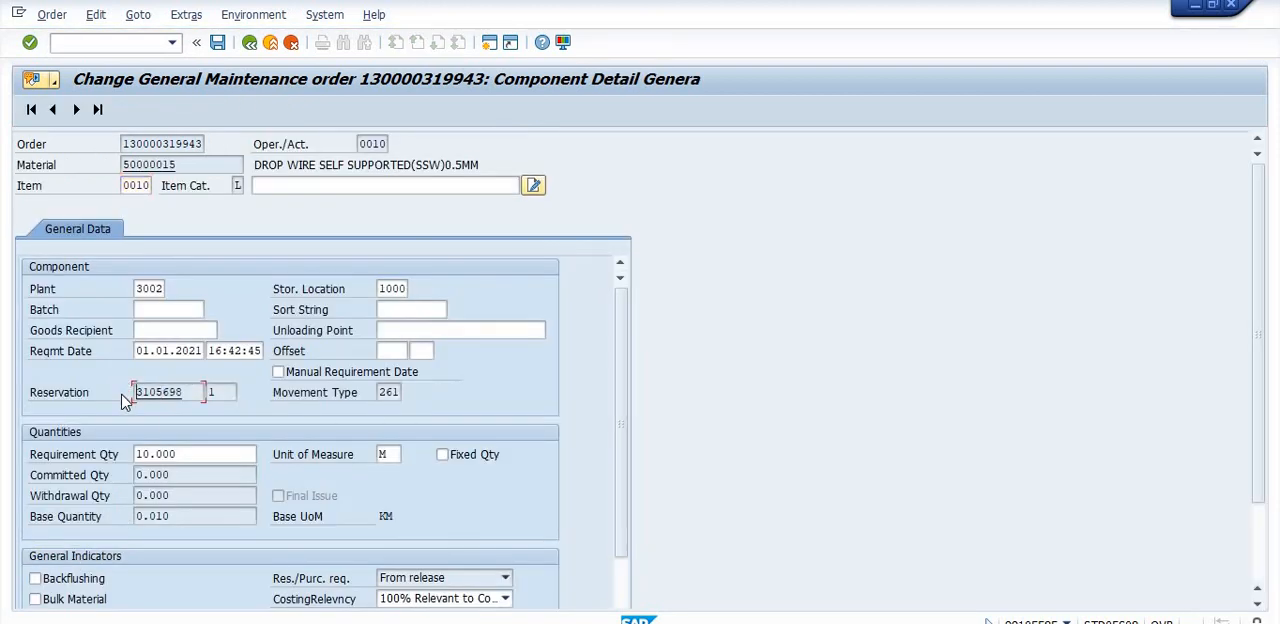
pyautogui.hotkey('alt', 'Tab')
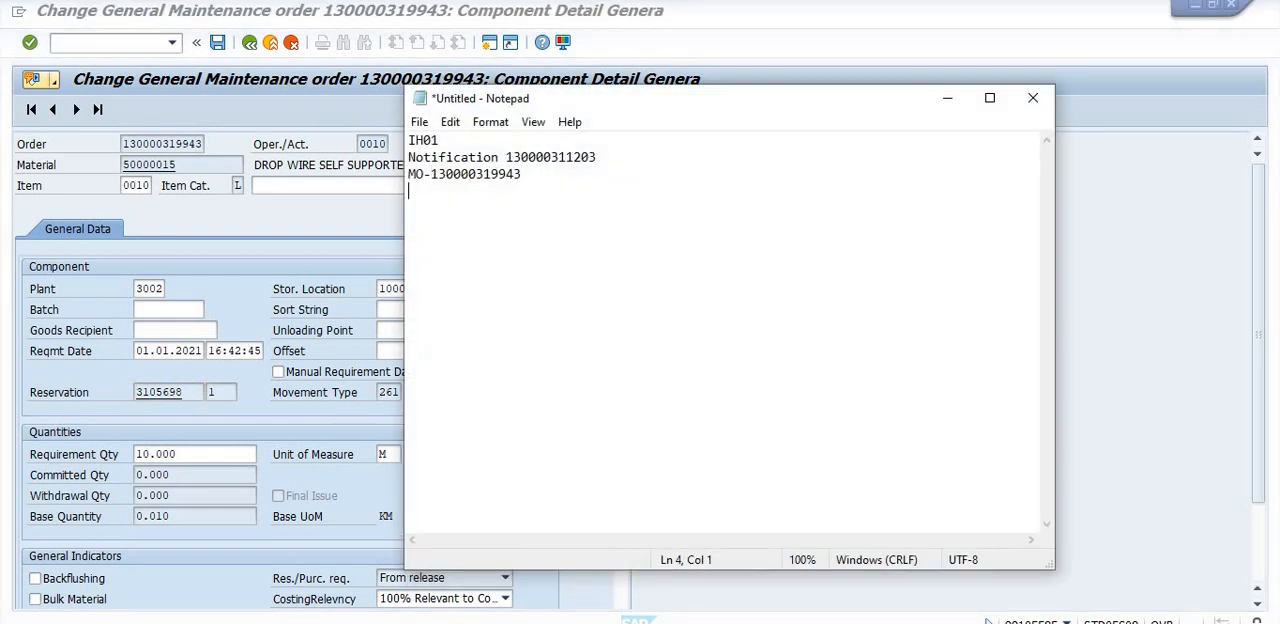
pyautogui.write('RESERVATION NO-')
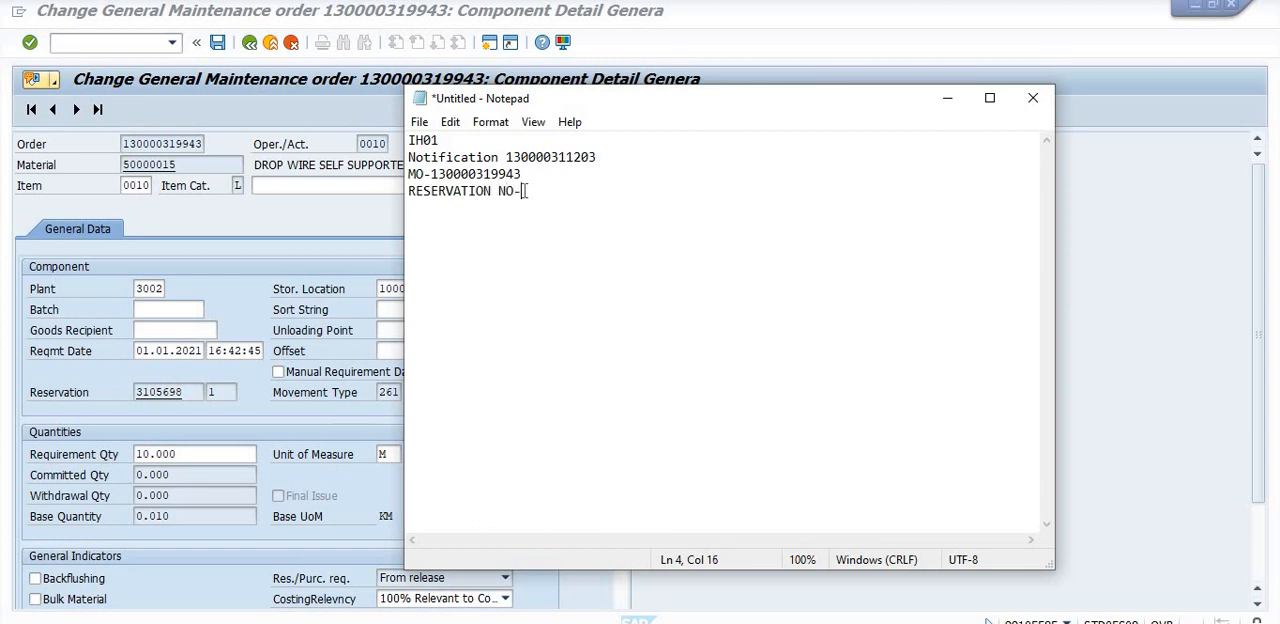
pyautogui.hotkey('ctrl', 'v')
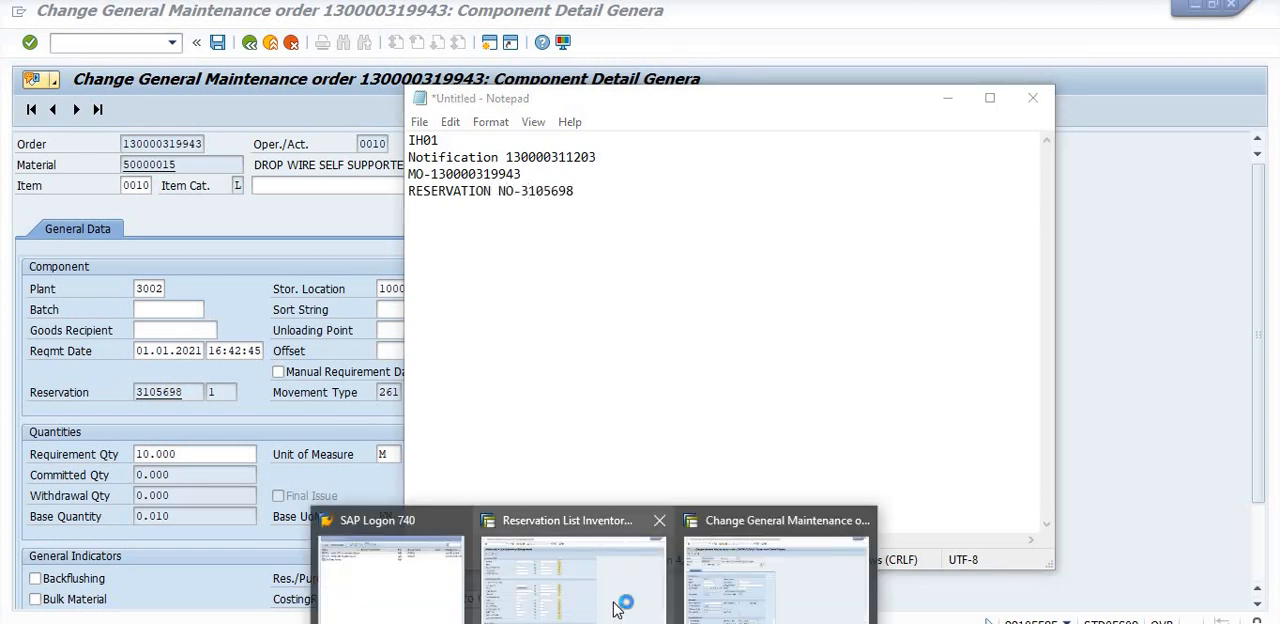
pyautogui.click(613, 601)
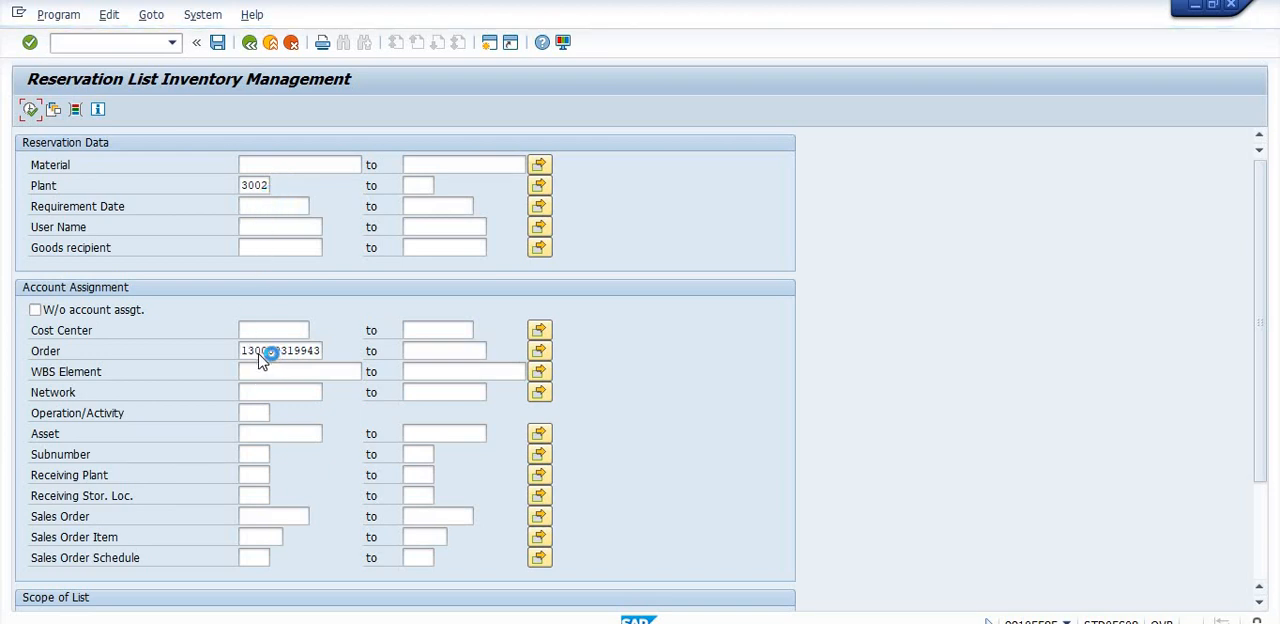
pyautogui.click(275, 208)
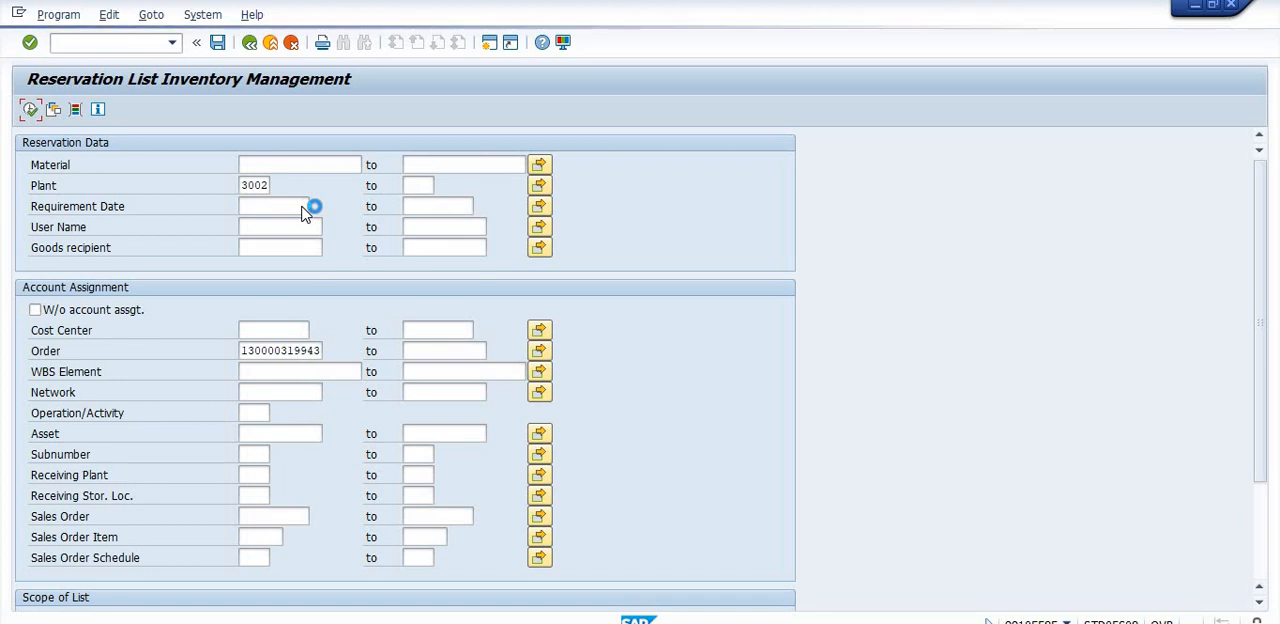
pyautogui.moveTo(594, 622)
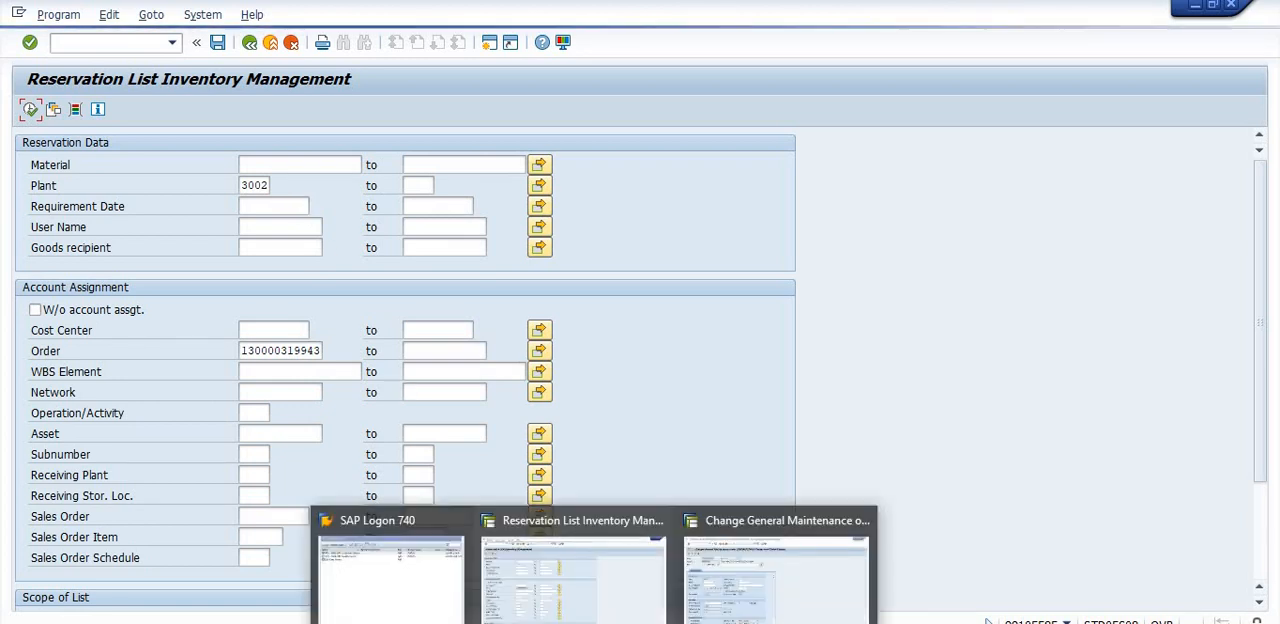
pyautogui.click(776, 578)
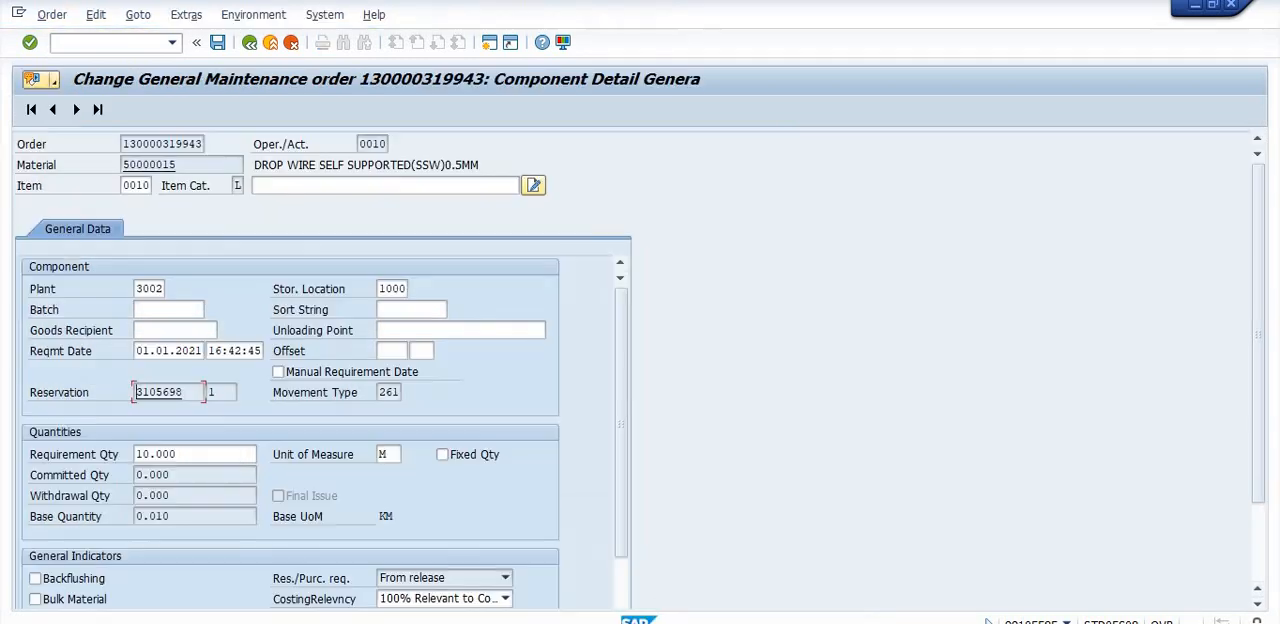
# - Run the reservation list for material 50000015, plant 3002, requirement date 01.01.2021 and the saved order, and return to its selection screen
pyautogui.click(106, 42)
pyautogui.write('/NMB25')
pyautogui.press('Return')
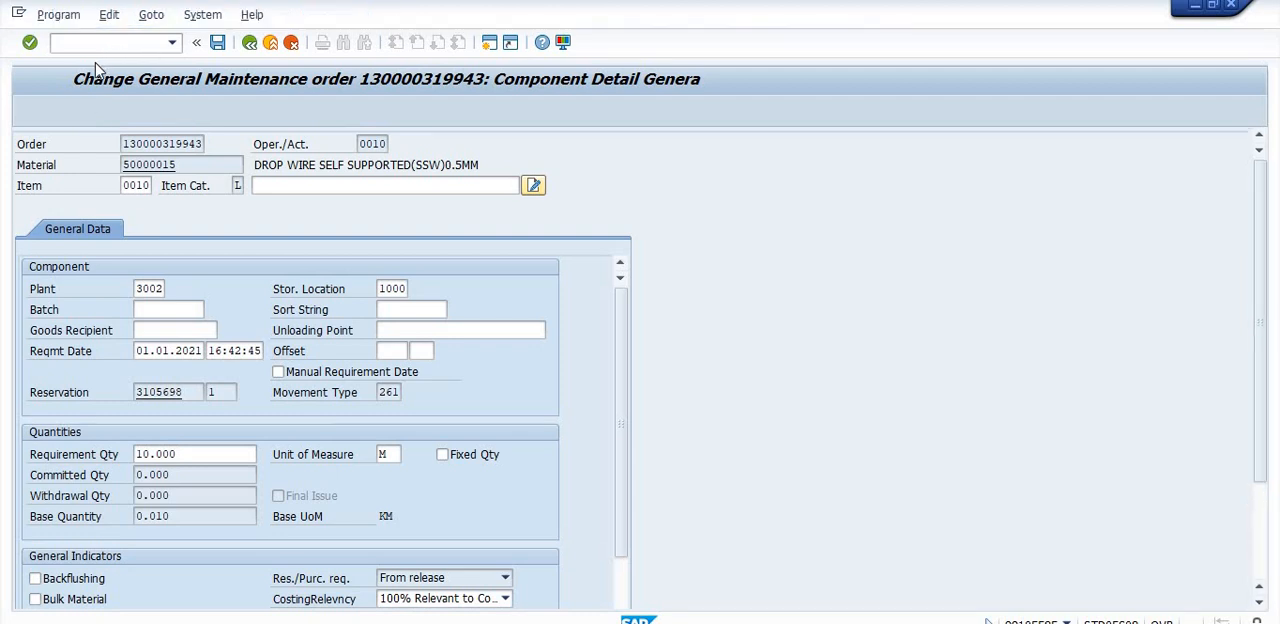
pyautogui.click(273, 207)
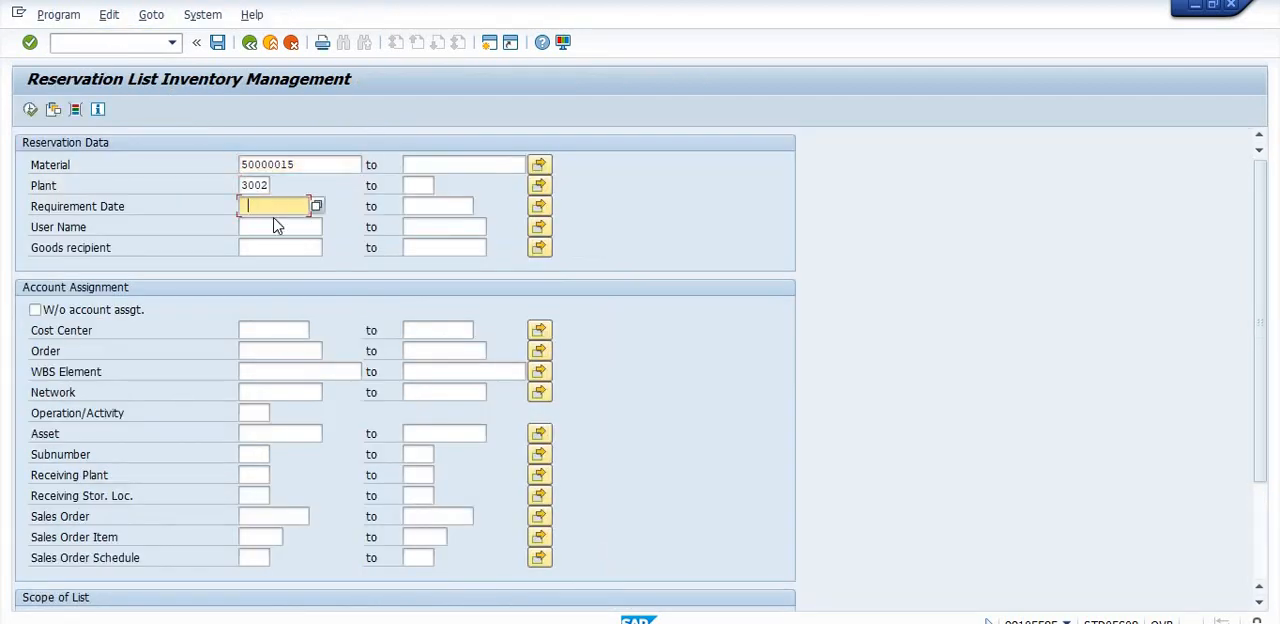
pyautogui.click(279, 227)
pyautogui.click(268, 351)
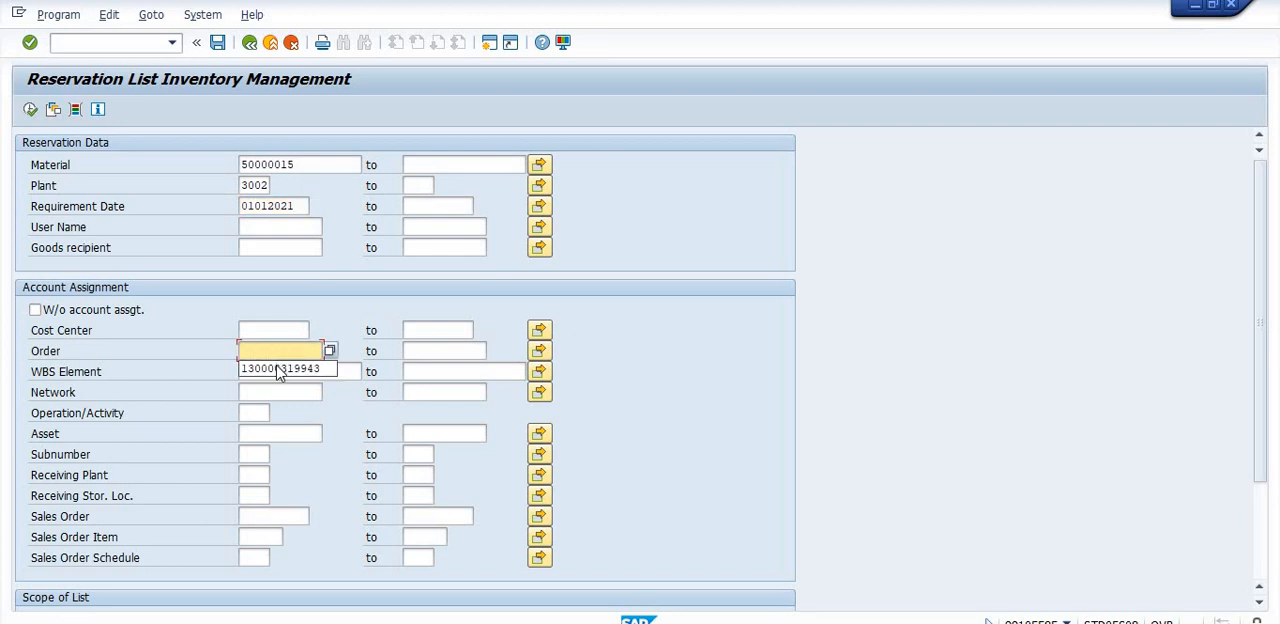
pyautogui.click(280, 368)
pyautogui.click(30, 110)
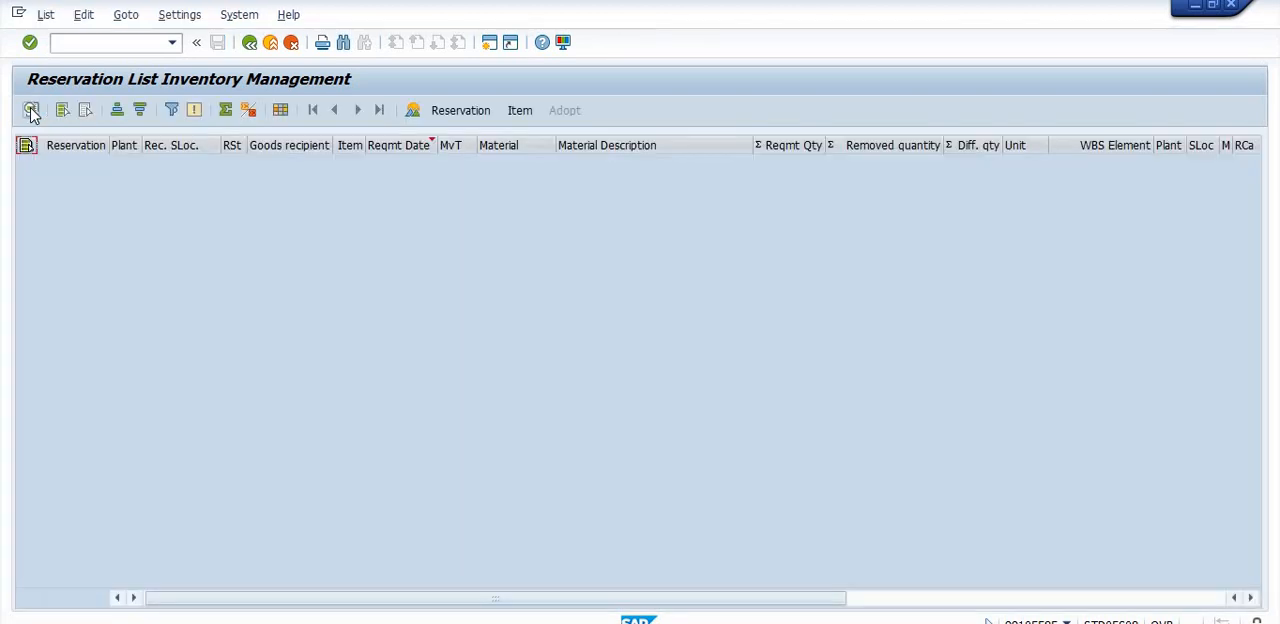
pyautogui.click(249, 43)
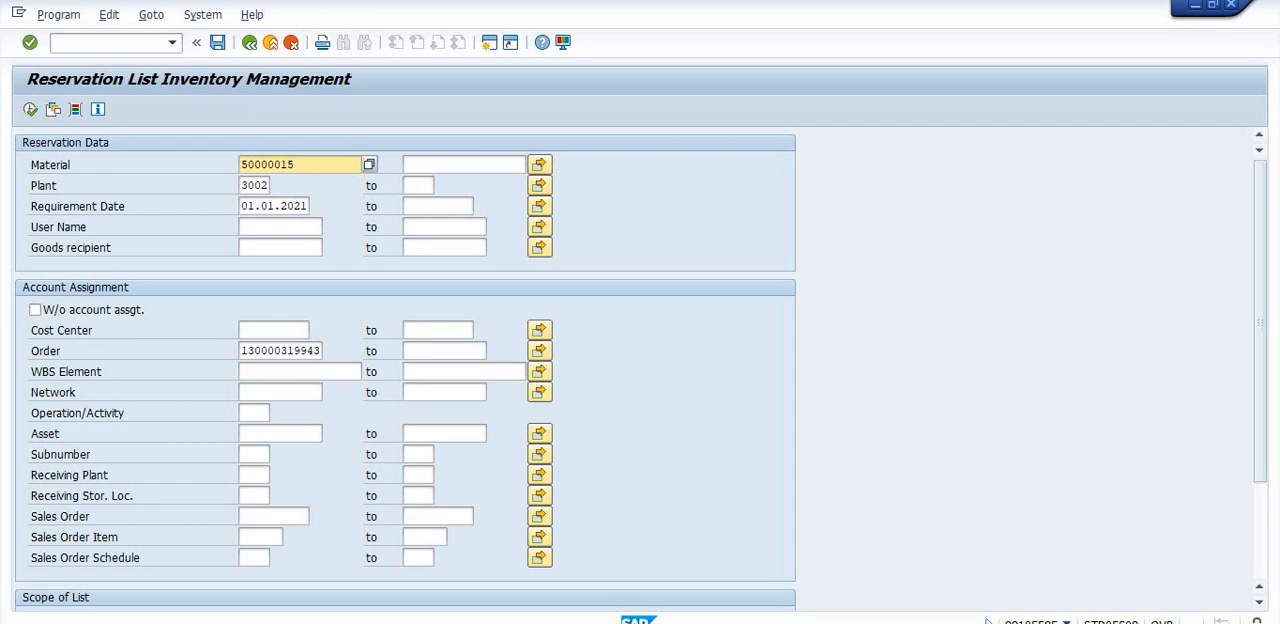
# - Check the Notepad notes, put them away, and leave the reservation list for the SAP start screen
pyautogui.hotkey('alt', 'Tab')
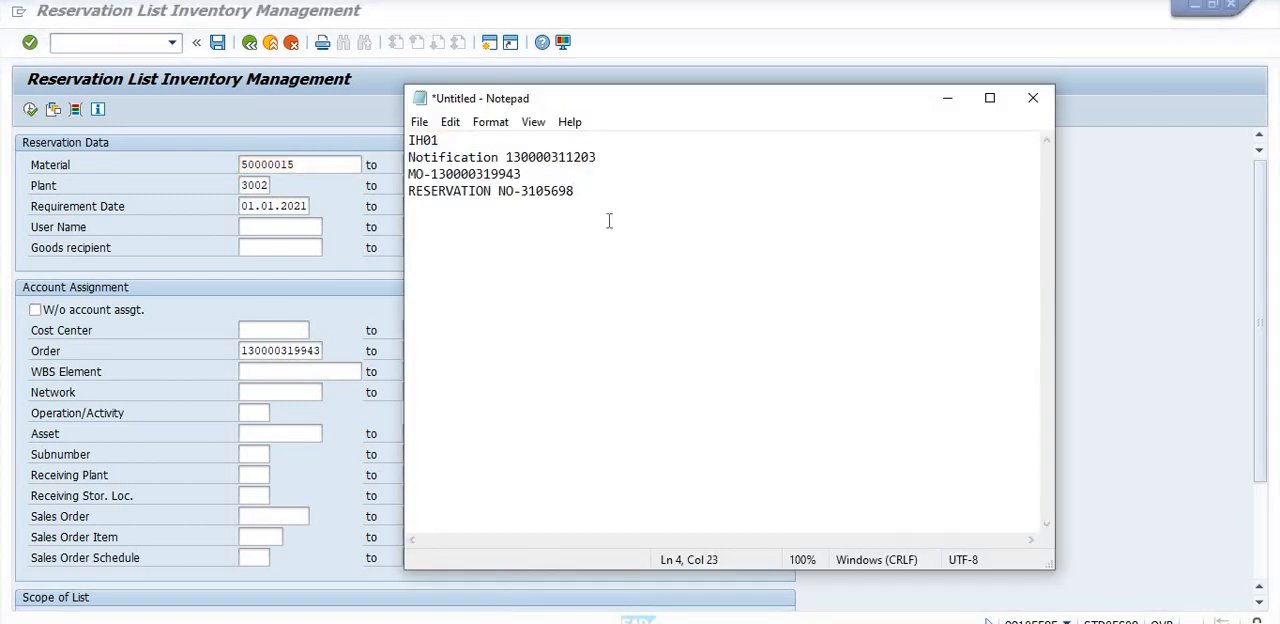
pyautogui.click(947, 105)
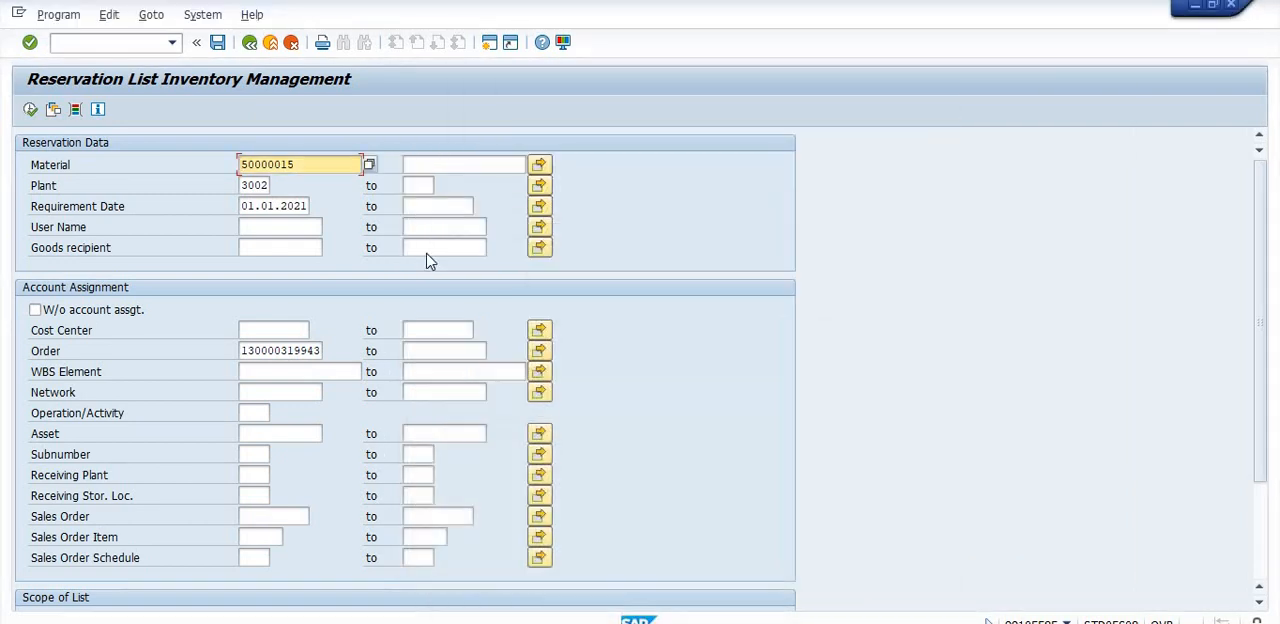
pyautogui.click(249, 43)
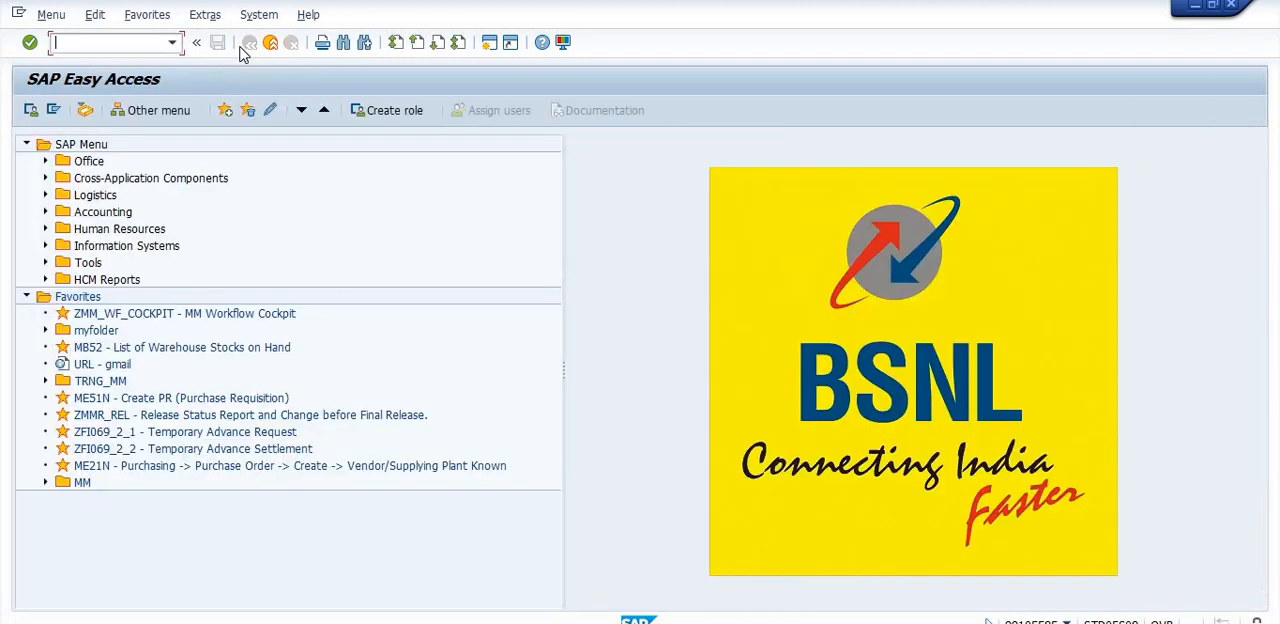
pyautogui.click(598, 623)
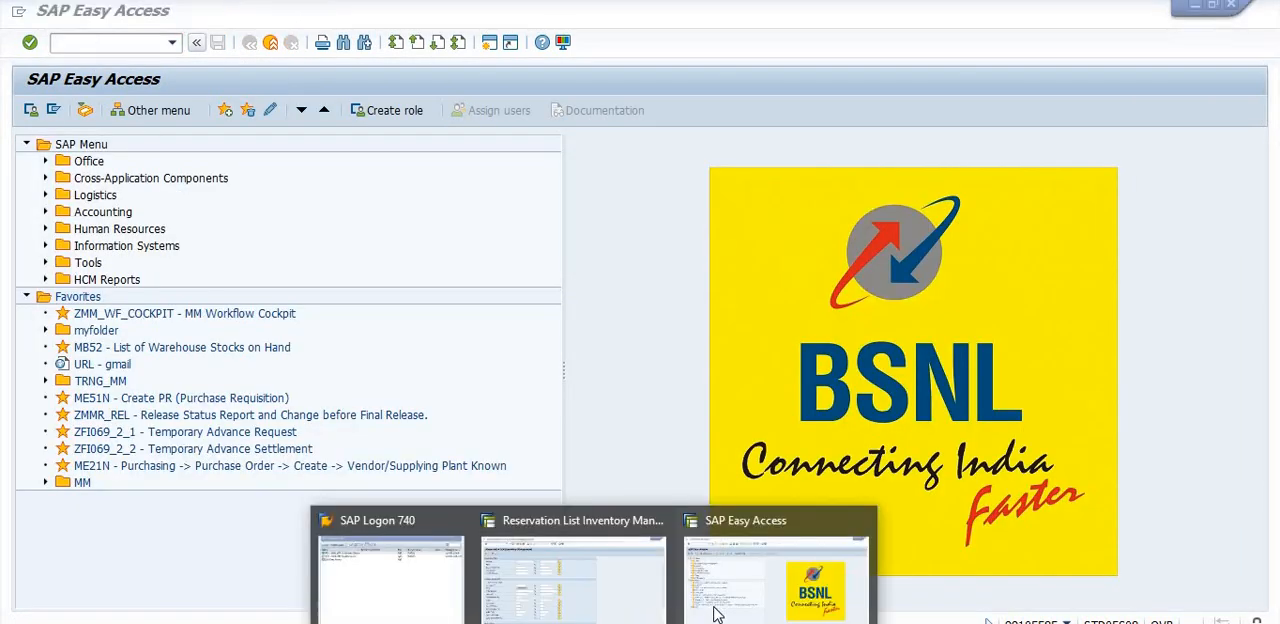
pyautogui.click(724, 610)
pyautogui.click(598, 622)
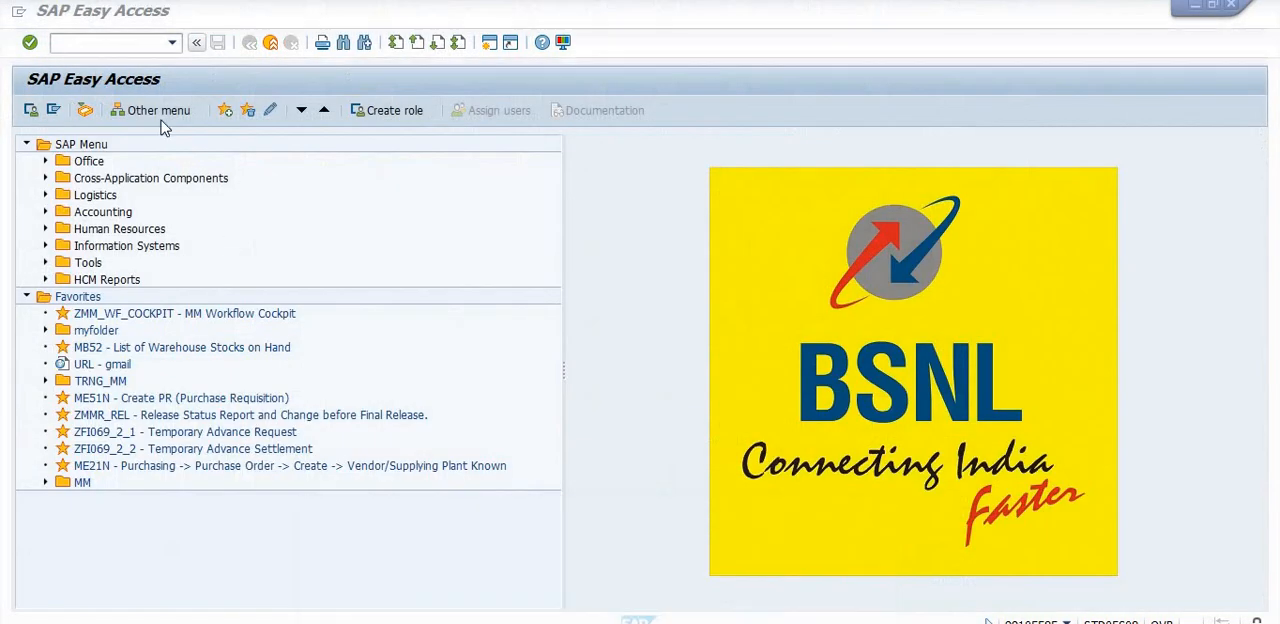
# - Open the saved order in transaction IW32, release it and save it
pyautogui.click(112, 42)
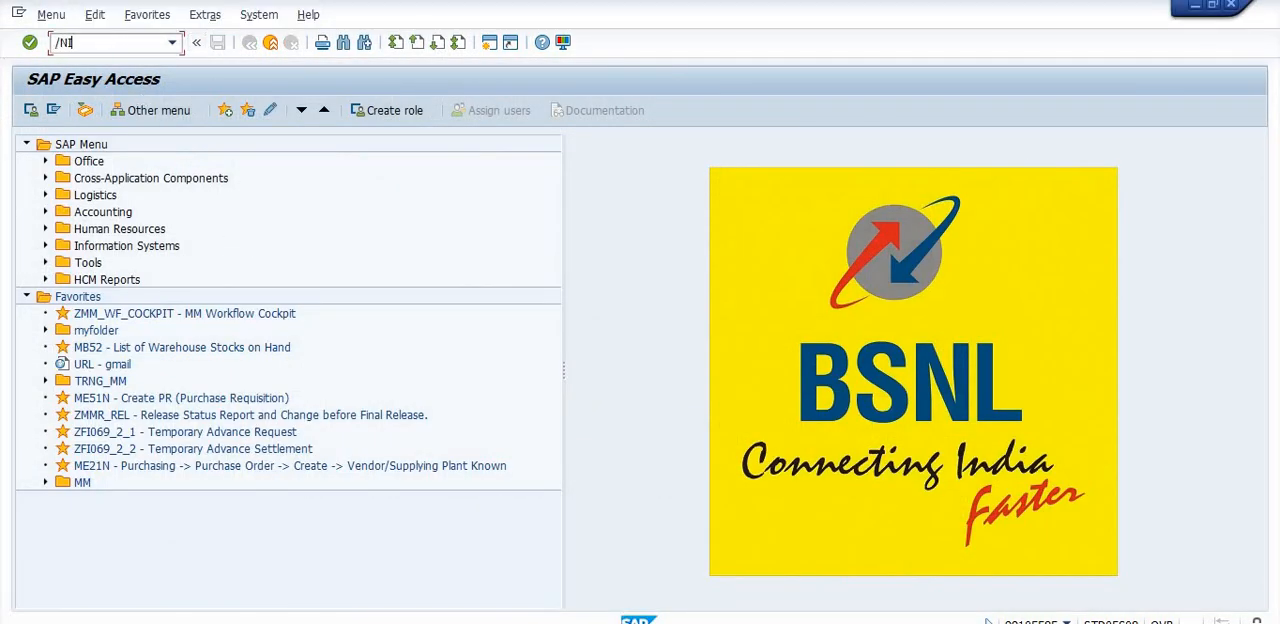
pyautogui.write('/NIW32')
pyautogui.press('Return')
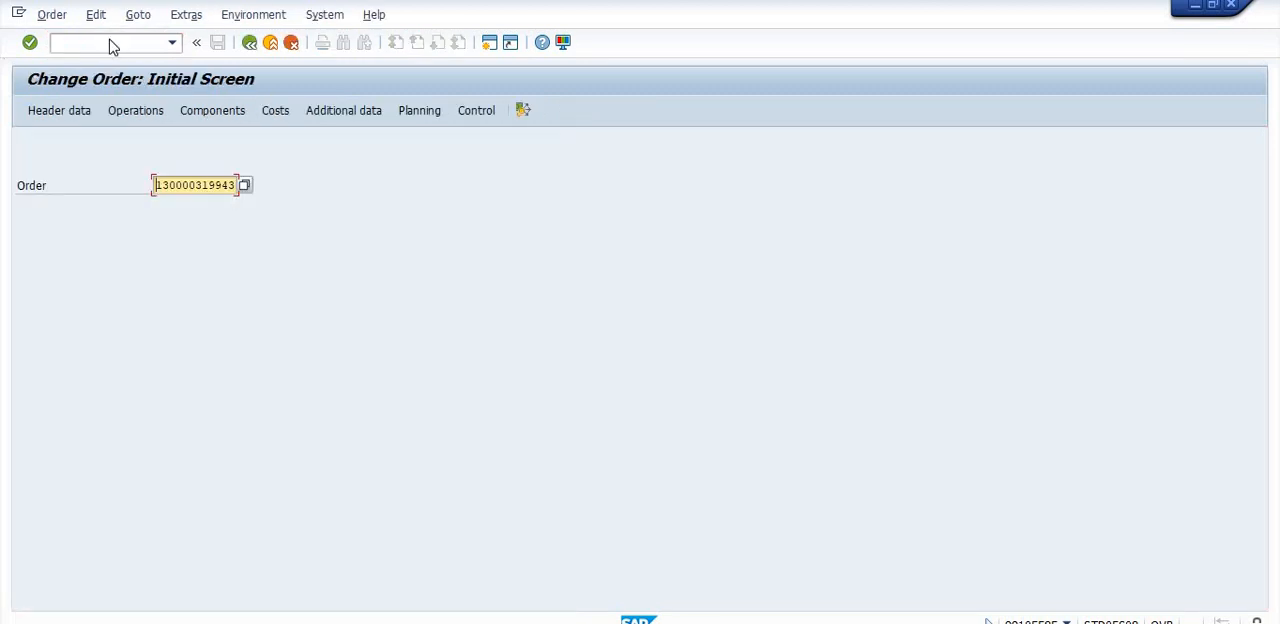
pyautogui.press('Return')
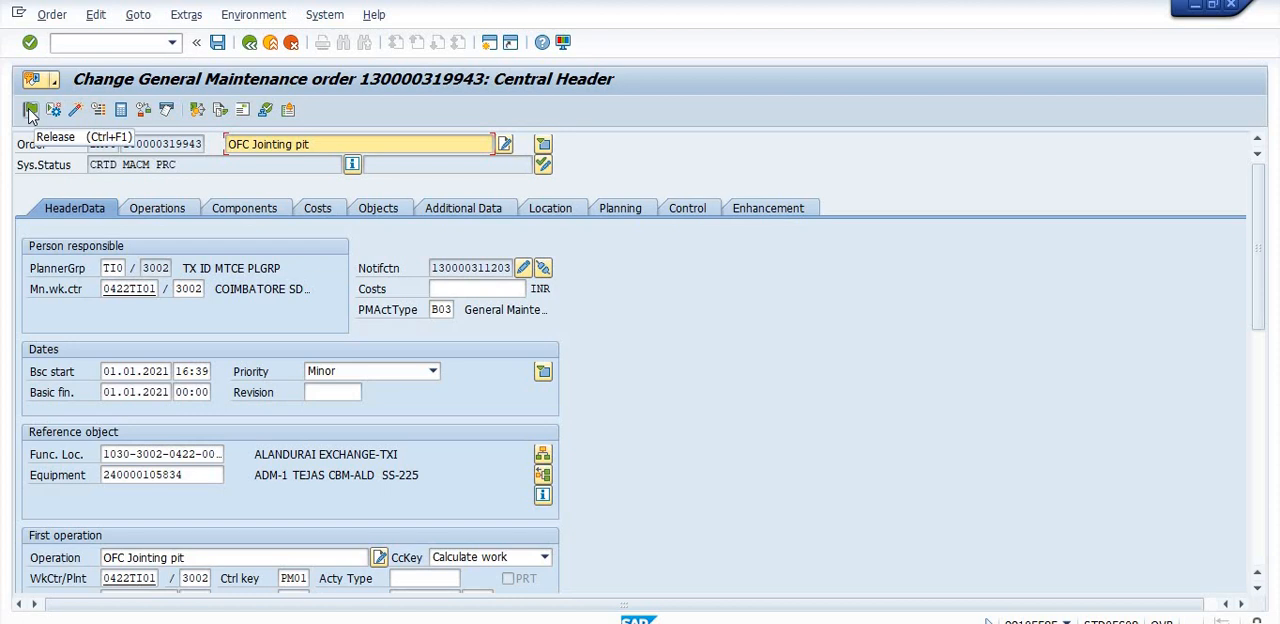
pyautogui.click(30, 112)
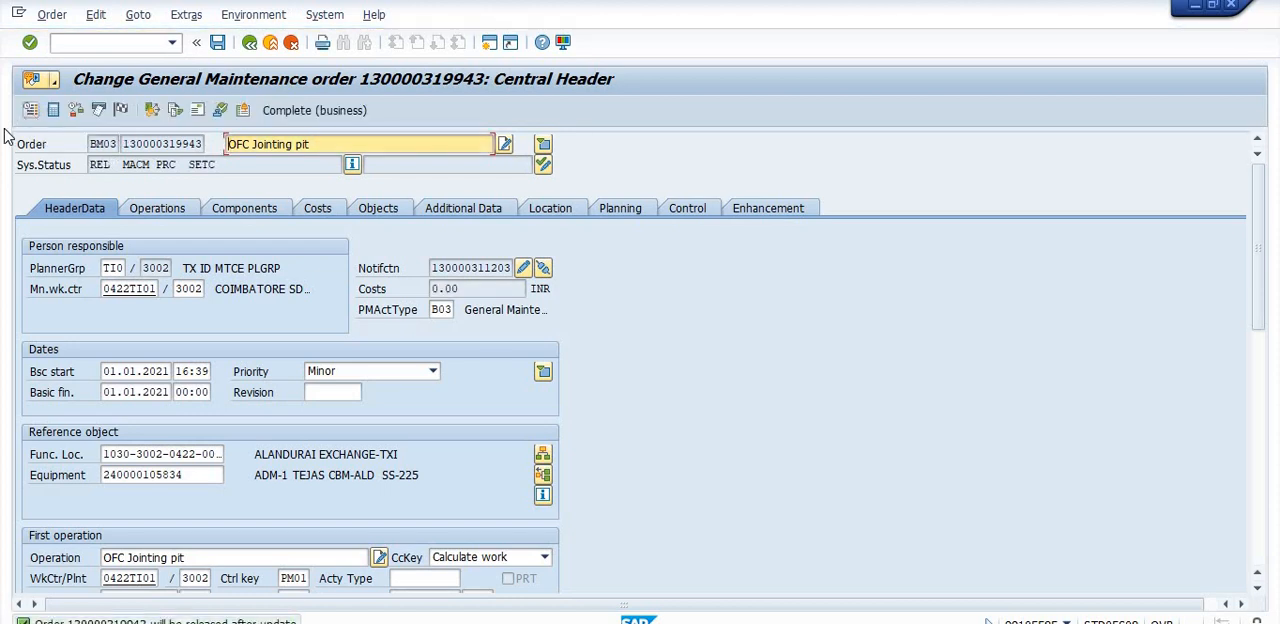
pyautogui.click(220, 42)
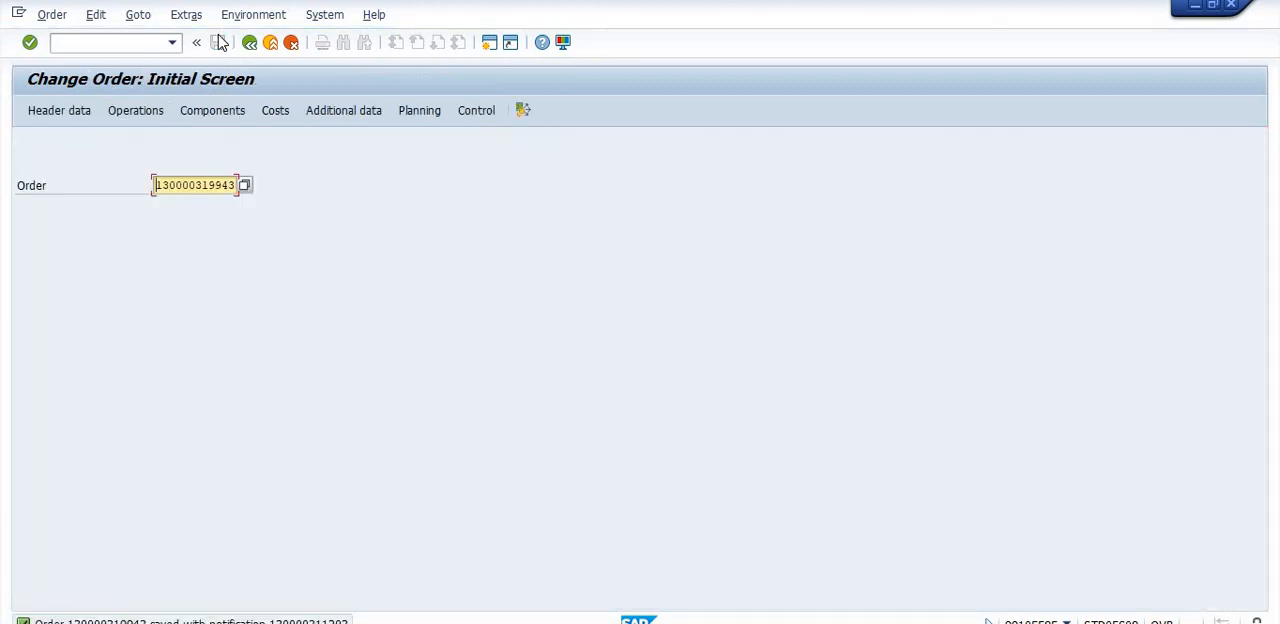
# - Run the MB25 reservation list for material 50000015, plant 3002, requirement date 01.01.2021 and the saved order
pyautogui.click(117, 43)
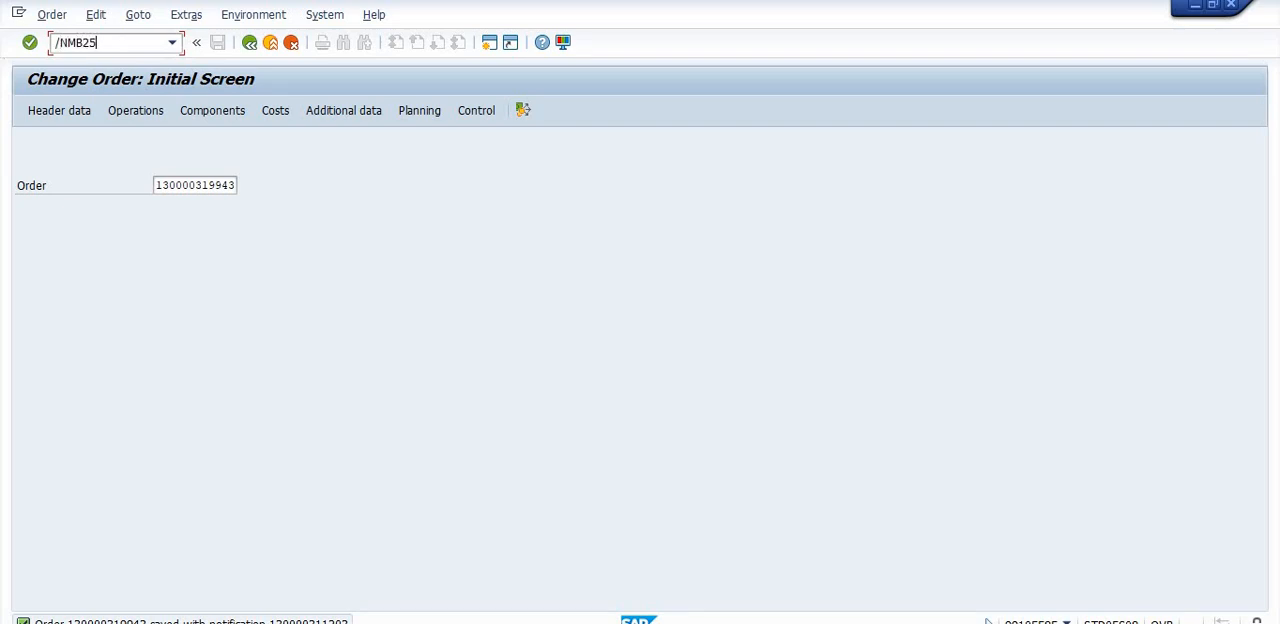
pyautogui.press('Return')
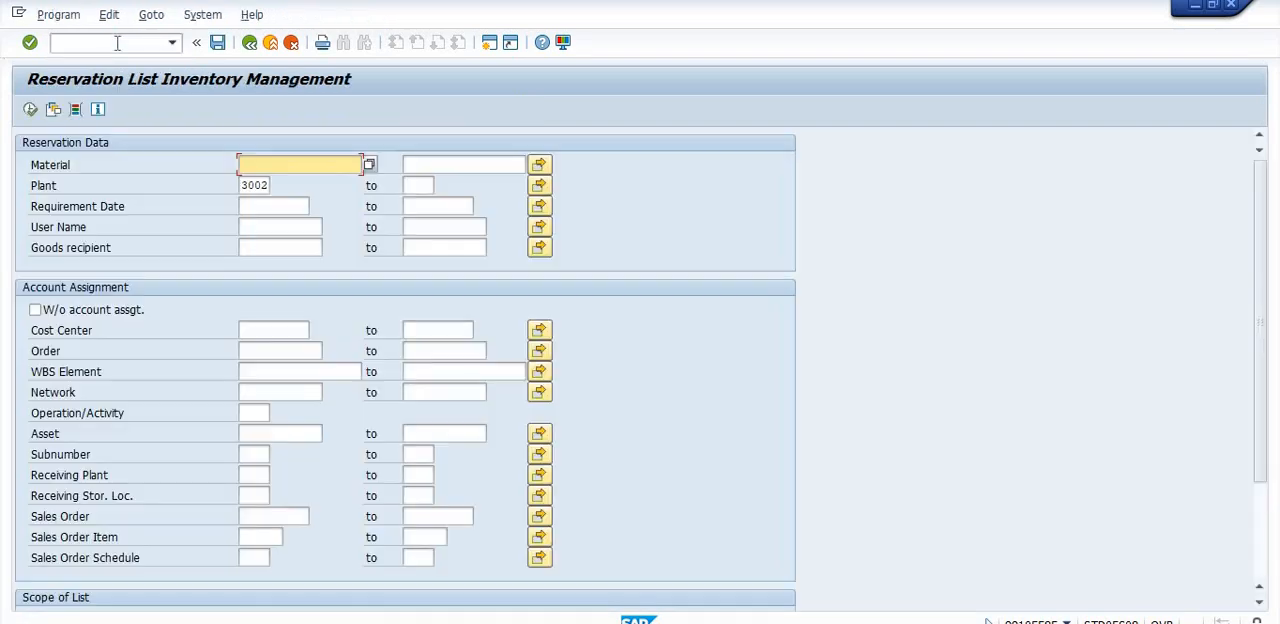
pyautogui.click(261, 163)
pyautogui.click(268, 184)
pyautogui.click(257, 207)
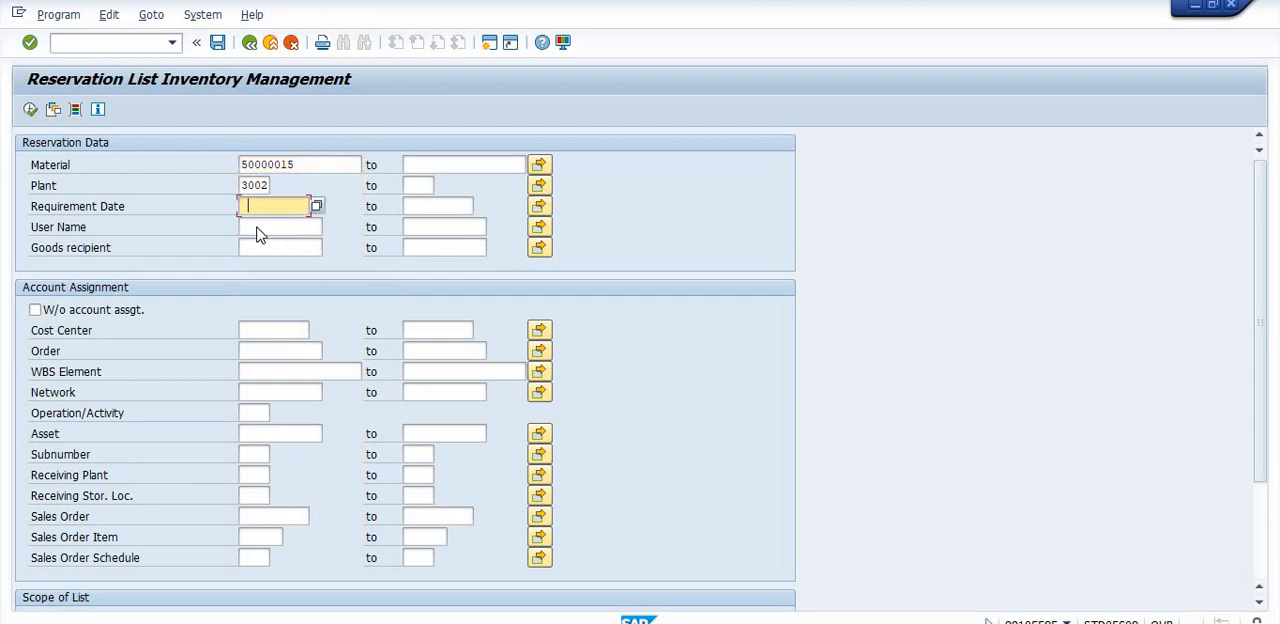
pyautogui.click(258, 221)
pyautogui.click(258, 350)
pyautogui.click(270, 371)
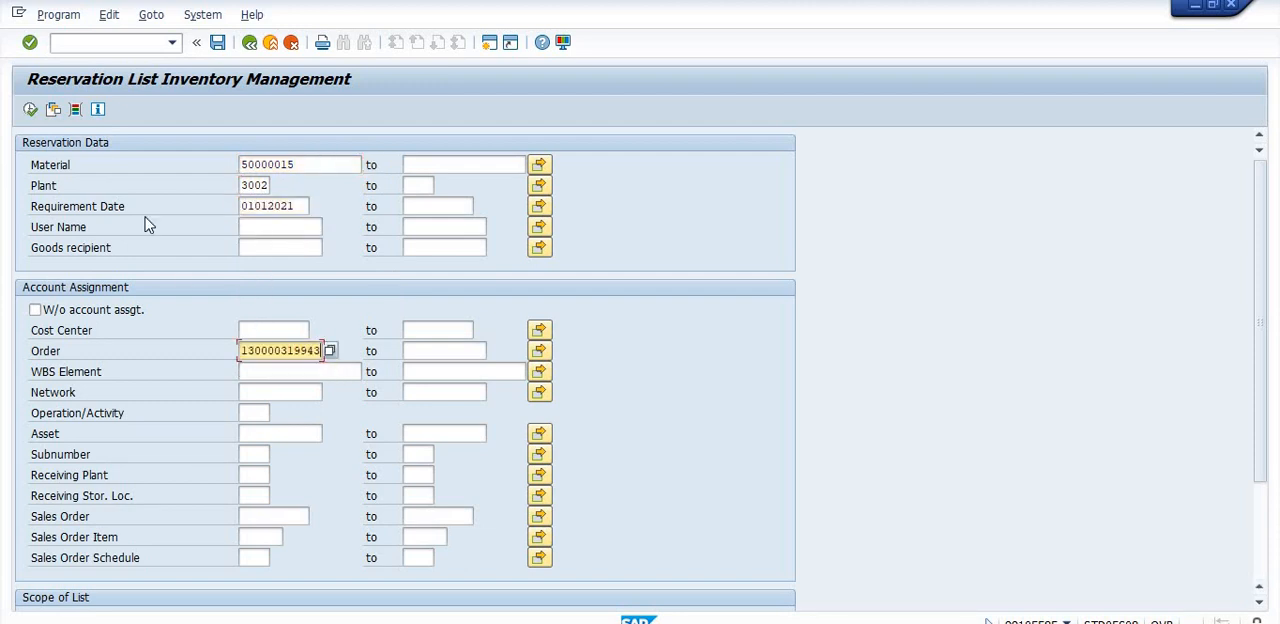
pyautogui.click(30, 110)
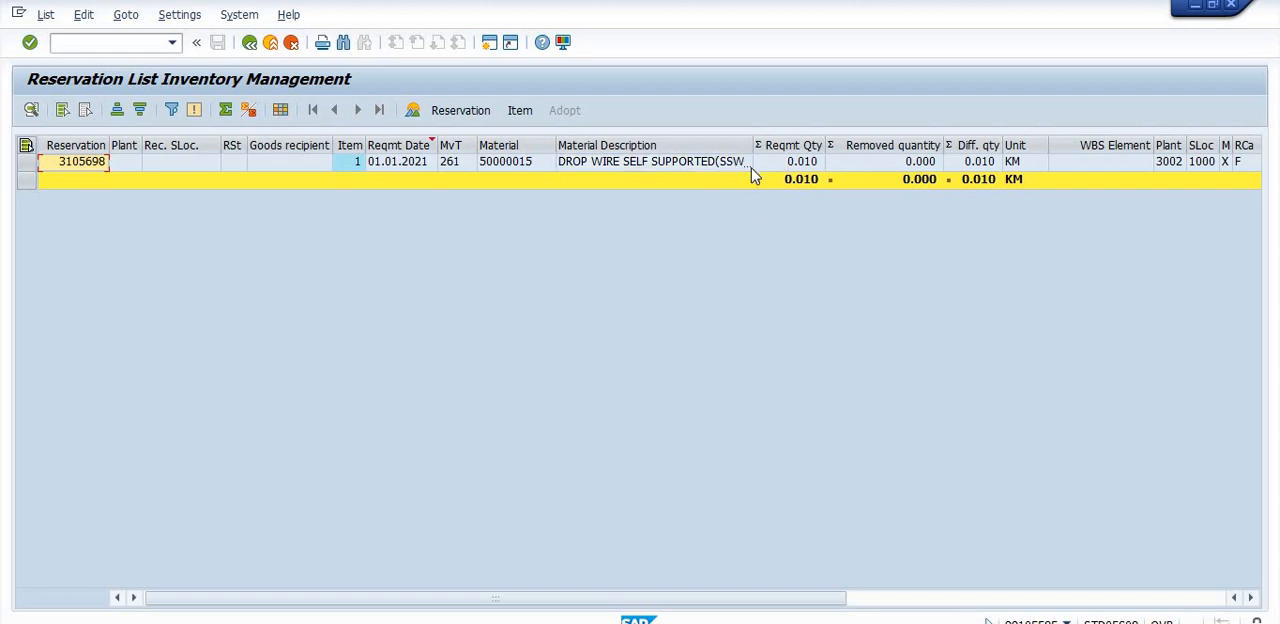
# - Leave the reservation list and start the MIGO goods movement transaction
pyautogui.click(249, 42)
pyautogui.click(249, 42)
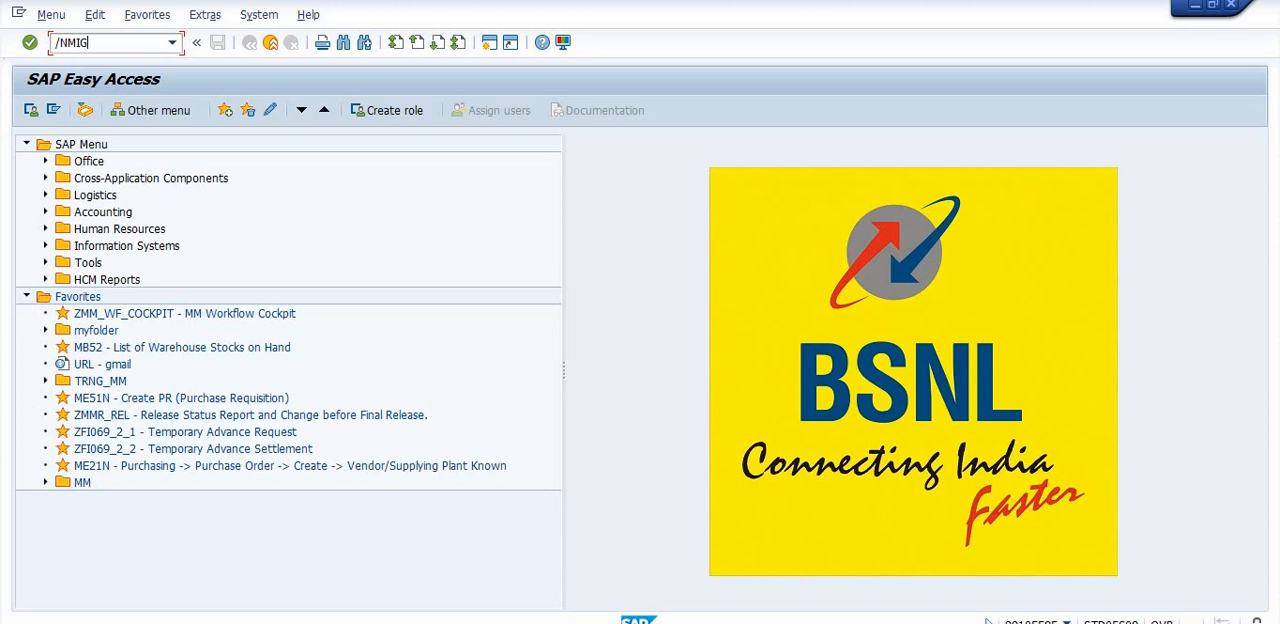
pyautogui.press('Return')
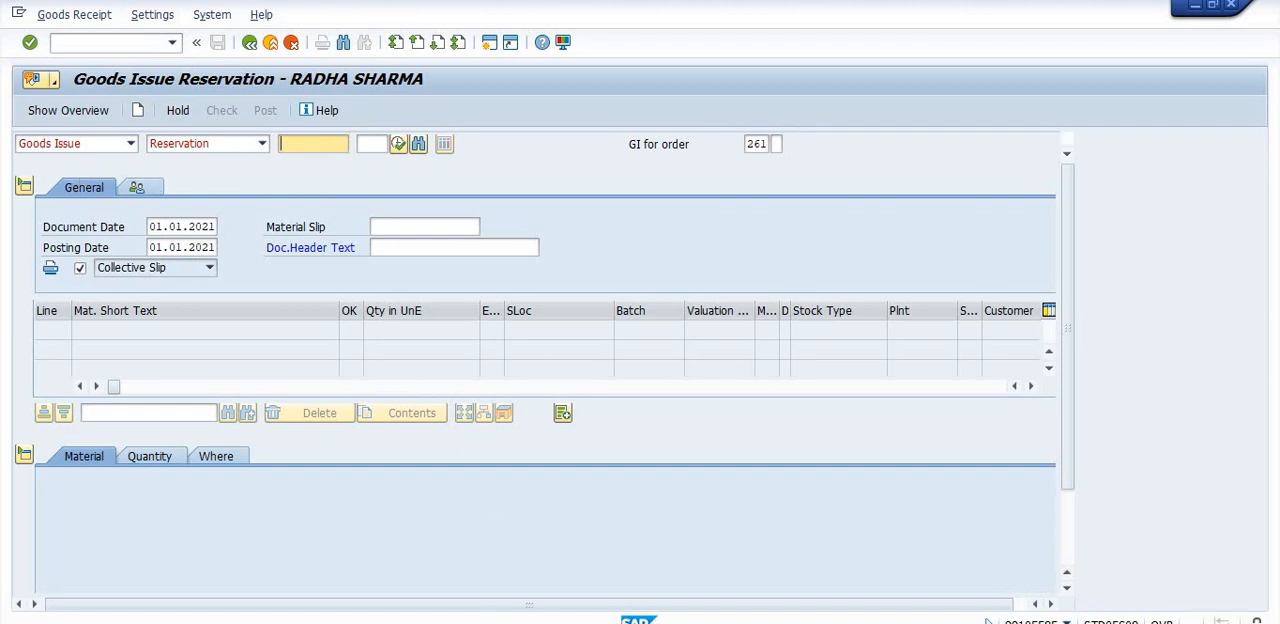
# - Load the reservation into the goods issue, using the reservation number copied from the Notepad notes
pyautogui.click(545, 622)
pyautogui.moveTo(575, 190); pyautogui.dragTo(521, 190)
pyautogui.hotkey('ctrl', 'c')
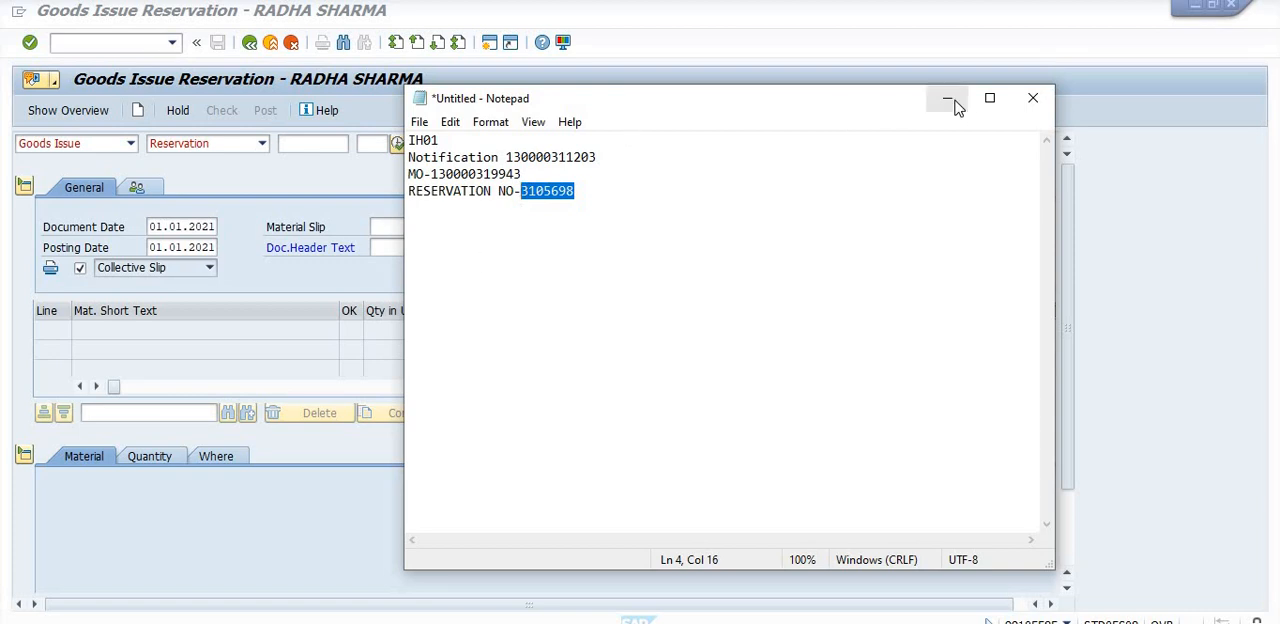
pyautogui.click(300, 171)
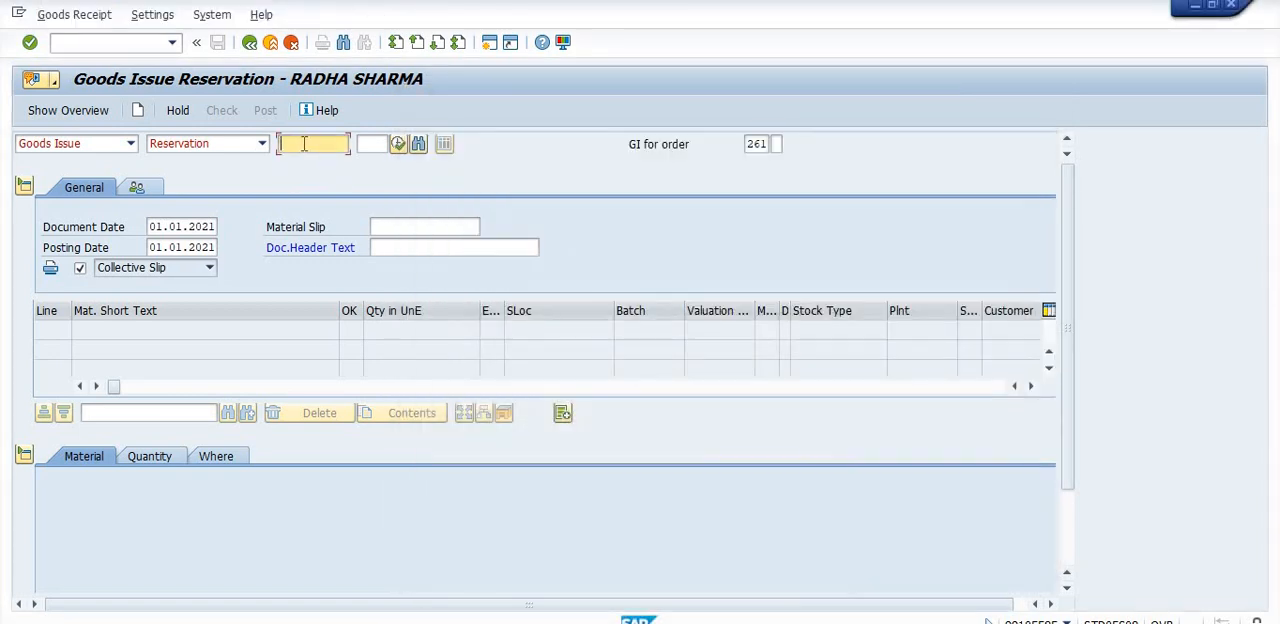
pyautogui.hotkey('ctrl', 'v')
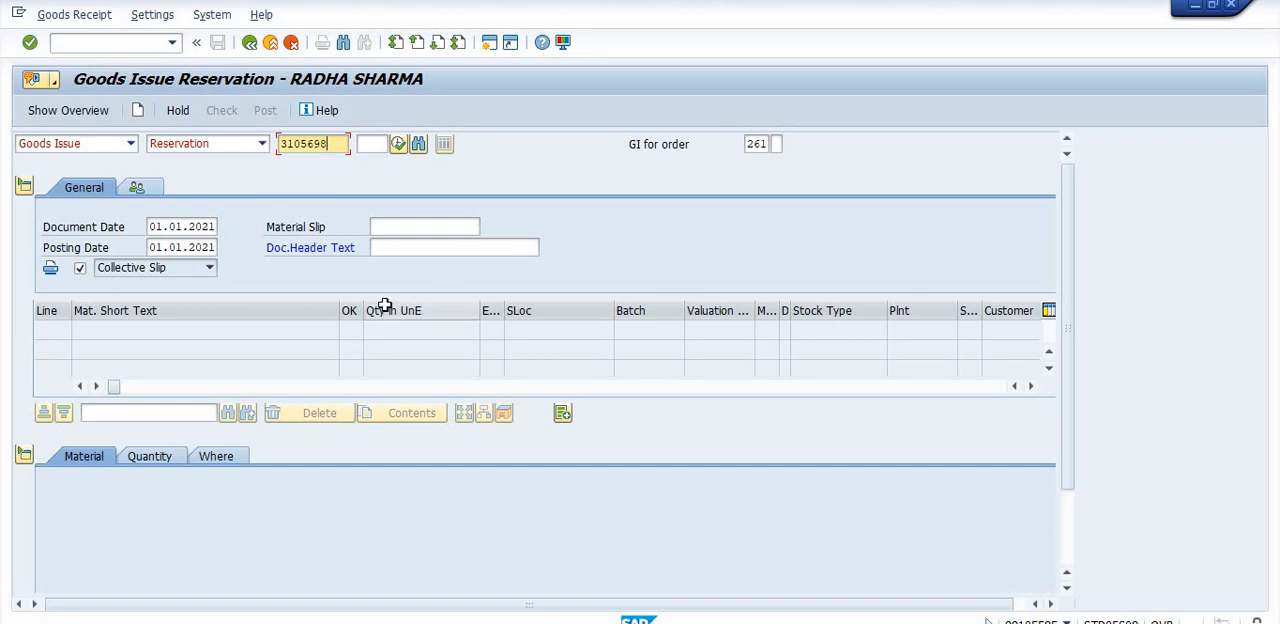
pyautogui.press('Return')
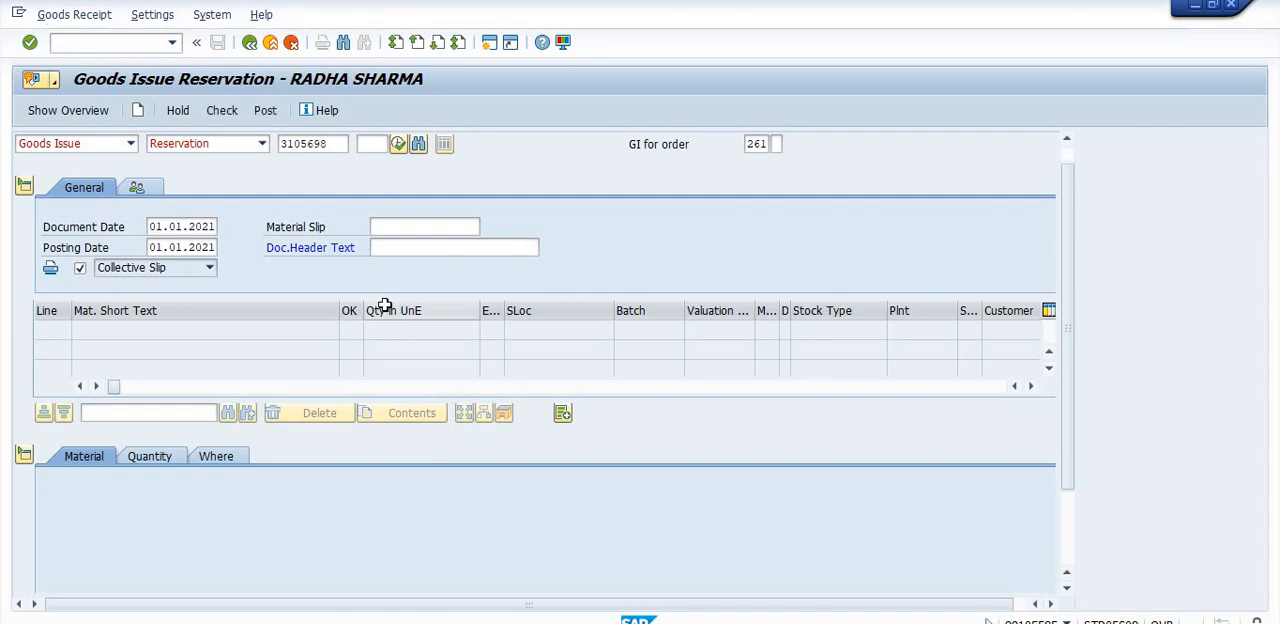
# - Set both the document date and the posting date of the goods issue to 01.12.2020
pyautogui.click(218, 226)
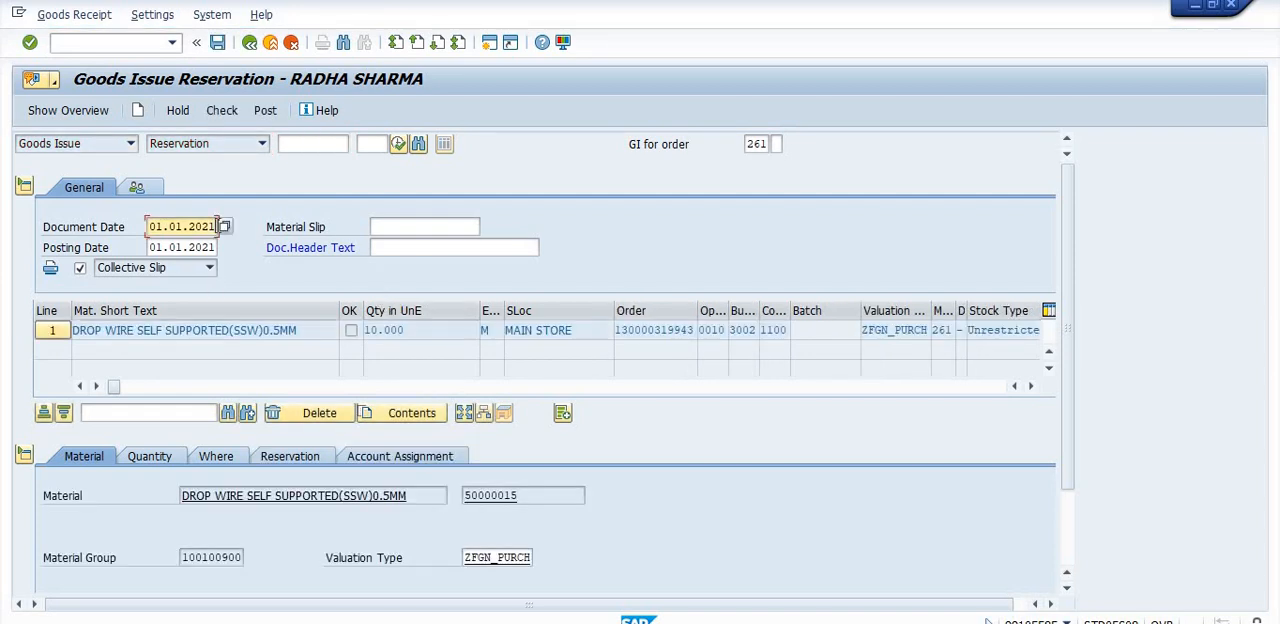
pyautogui.press('BackSpace')
pyautogui.press('BackSpace')
pyautogui.press('BackSpace')
pyautogui.press('BackSpace')
pyautogui.press('BackSpace')
pyautogui.press('BackSpace')
pyautogui.press('BackSpace')
pyautogui.press('BackSpace')
pyautogui.press('BackSpace')
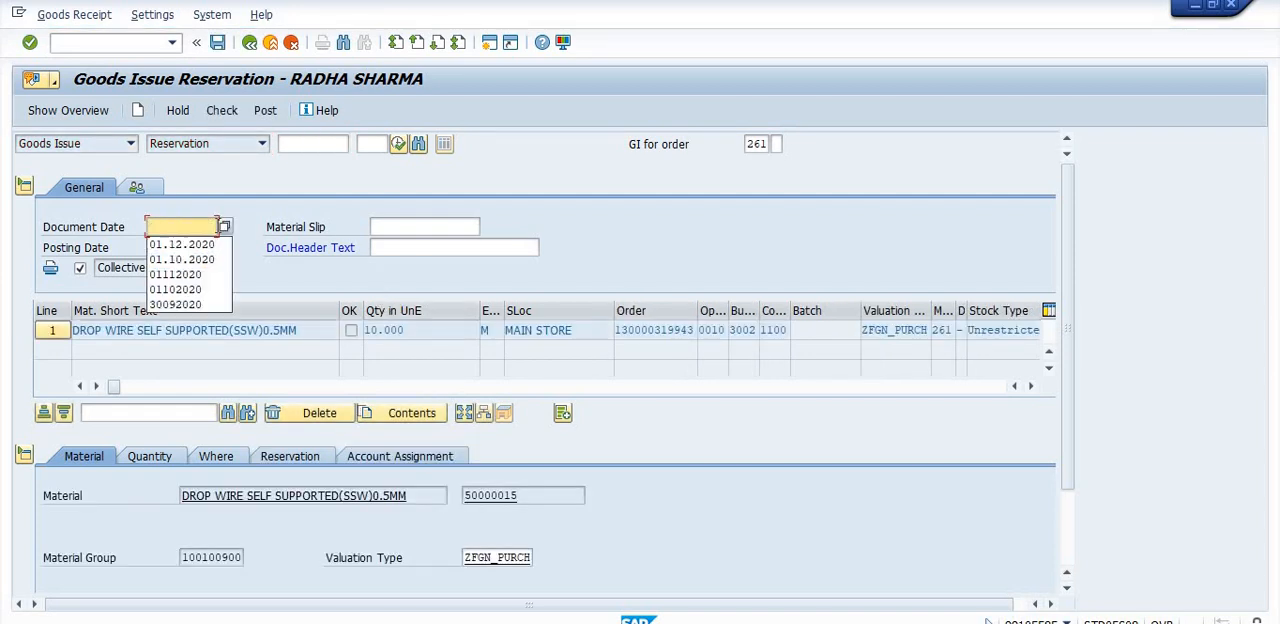
pyautogui.click(200, 244)
pyautogui.click(212, 247)
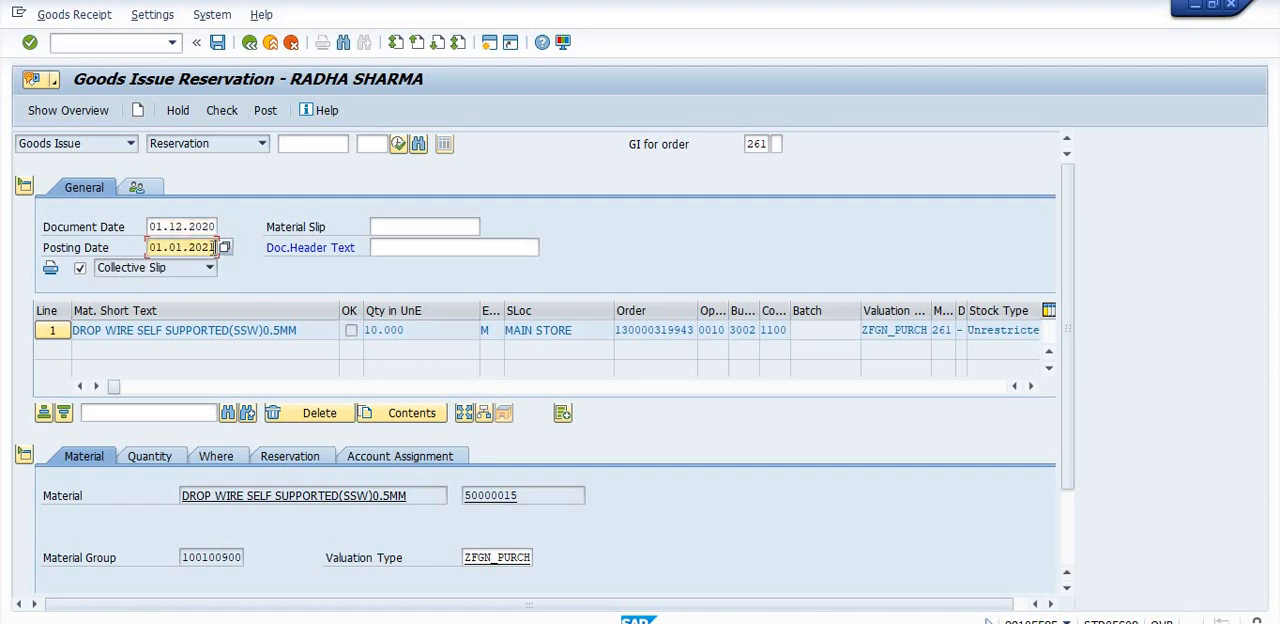
pyautogui.press('BackSpace')
pyautogui.press('BackSpace')
pyautogui.press('BackSpace')
pyautogui.press('BackSpace')
pyautogui.press('BackSpace')
pyautogui.press('BackSpace')
pyautogui.press('BackSpace')
pyautogui.press('BackSpace')
pyautogui.press('BackSpace')
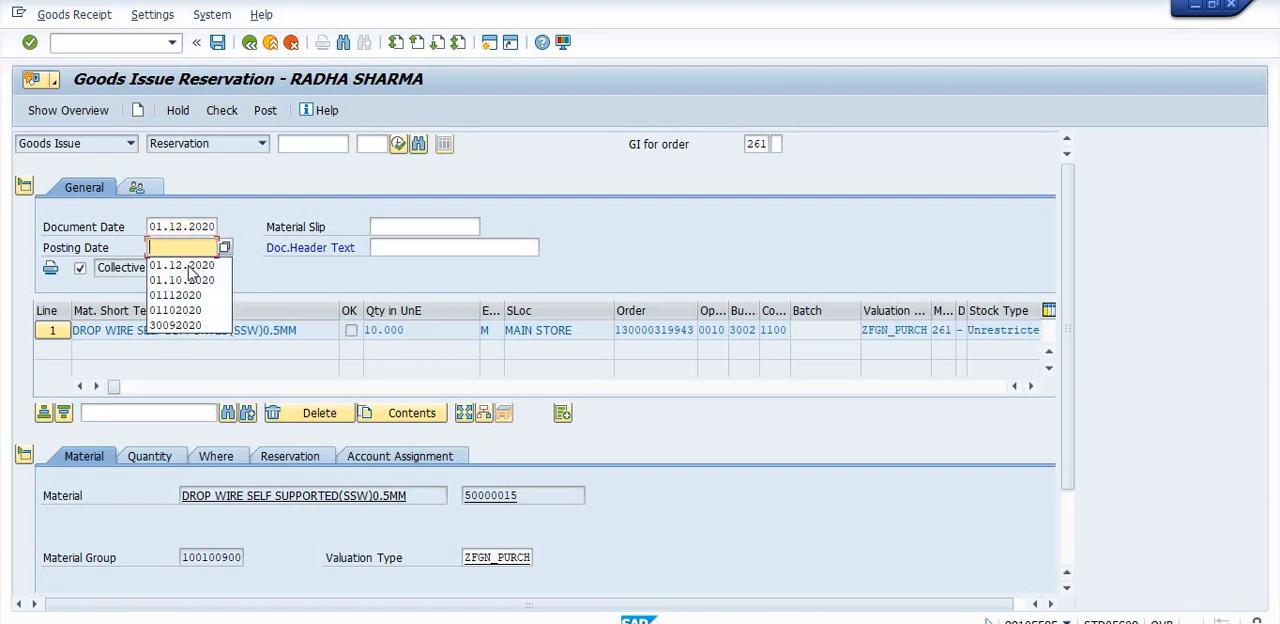
pyautogui.click(185, 263)
# - Enter "GOODS ISSUE OFC TX WORK" as the document header text
pyautogui.click(376, 245)
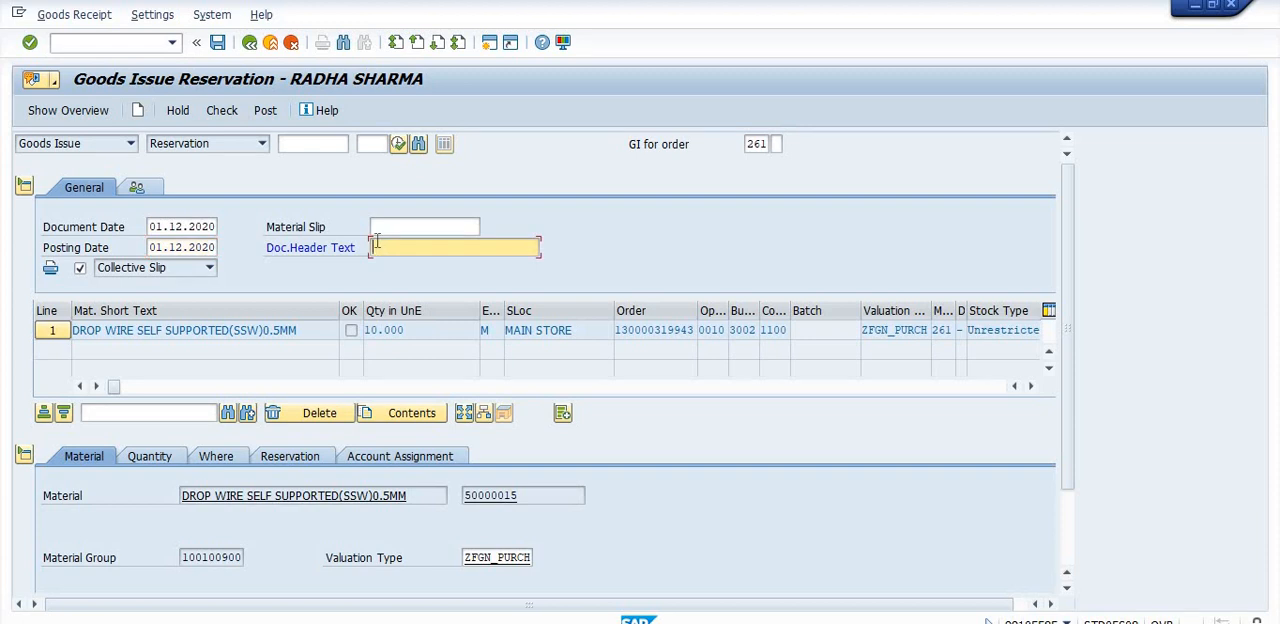
pyautogui.write('GOODS ISSUE OFC TX WORK')
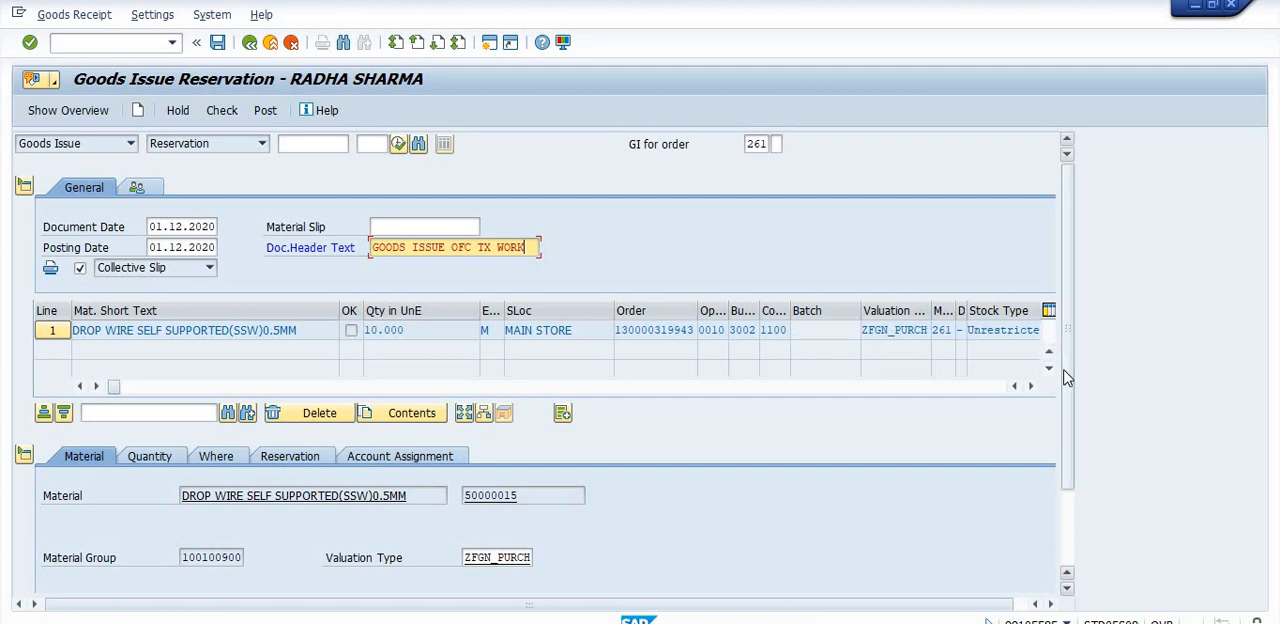
# - Mark the drop wire item as OK and display its quantity details
pyautogui.moveTo(1064, 372); pyautogui.dragTo(1076, 452)
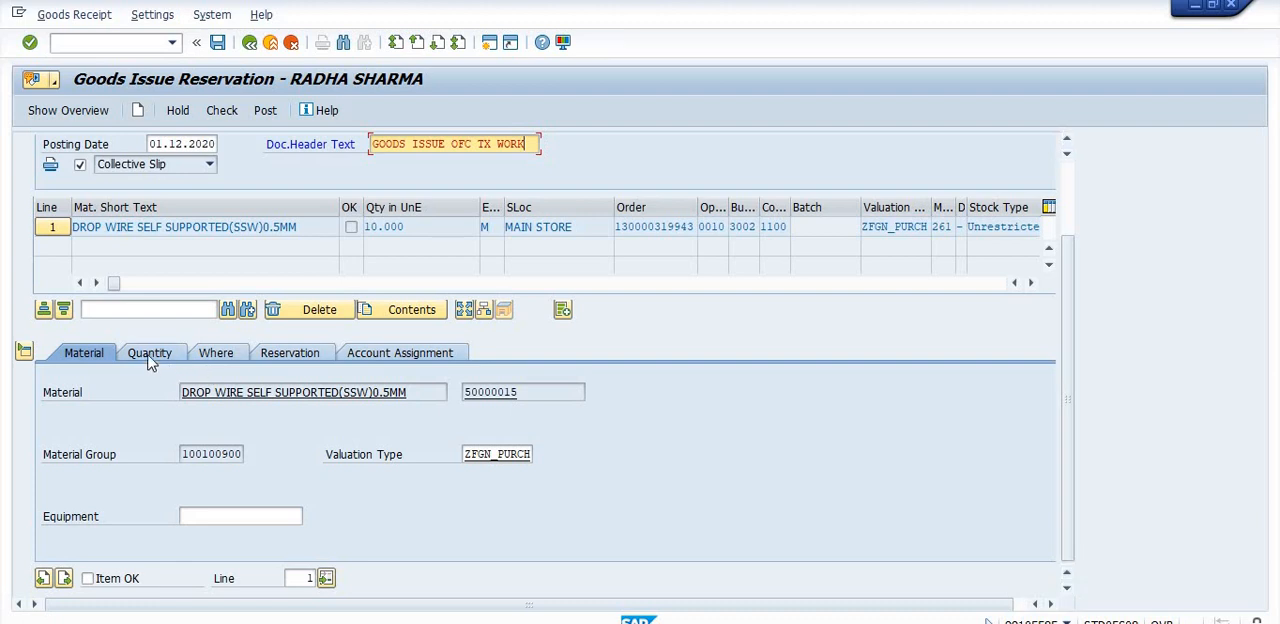
pyautogui.click(88, 578)
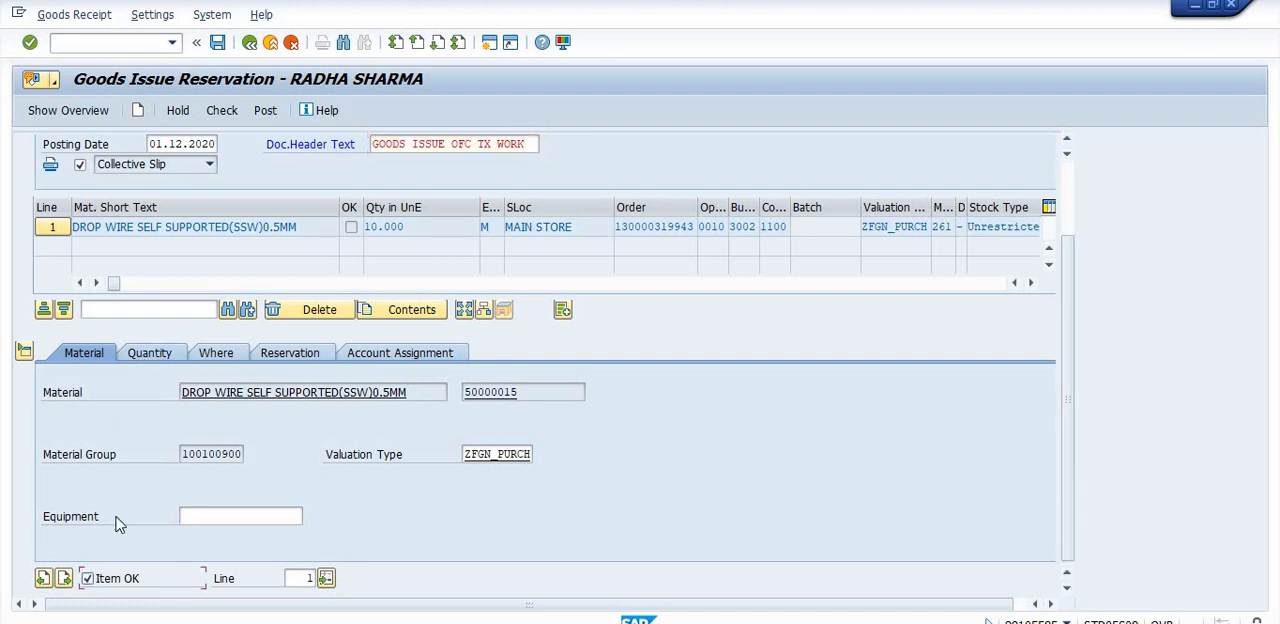
pyautogui.click(142, 356)
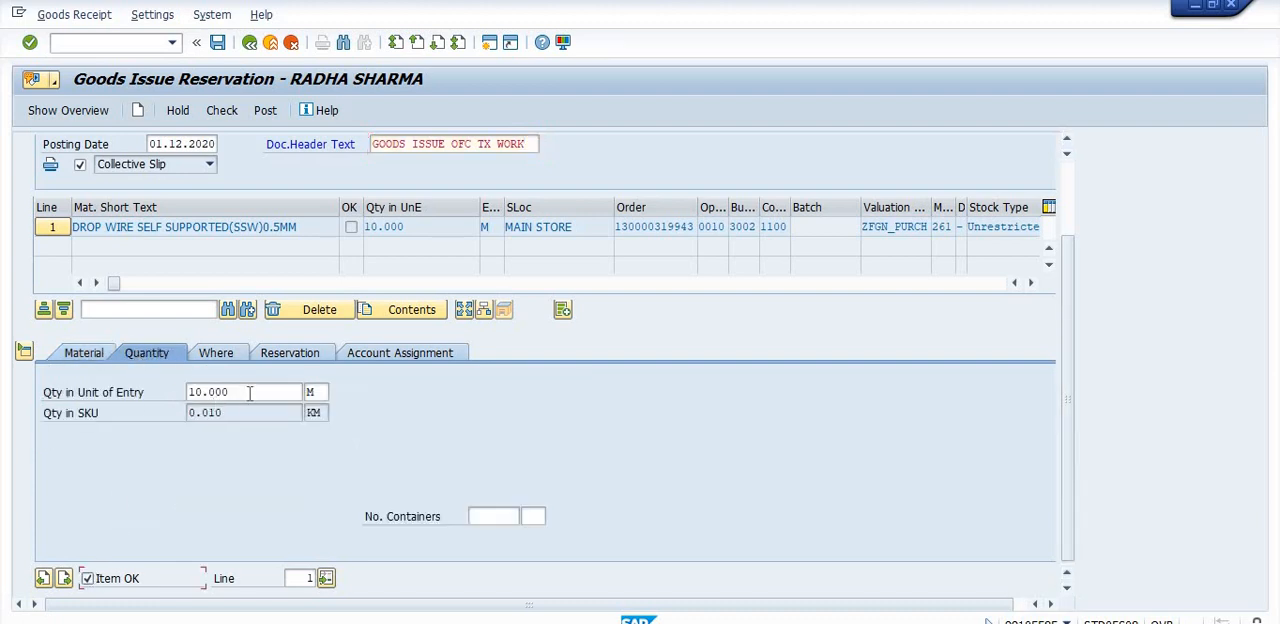
# - Enter "SDE TX OFC" as the goods recipient of the drop wire item
pyautogui.click(217, 352)
pyautogui.click(232, 470)
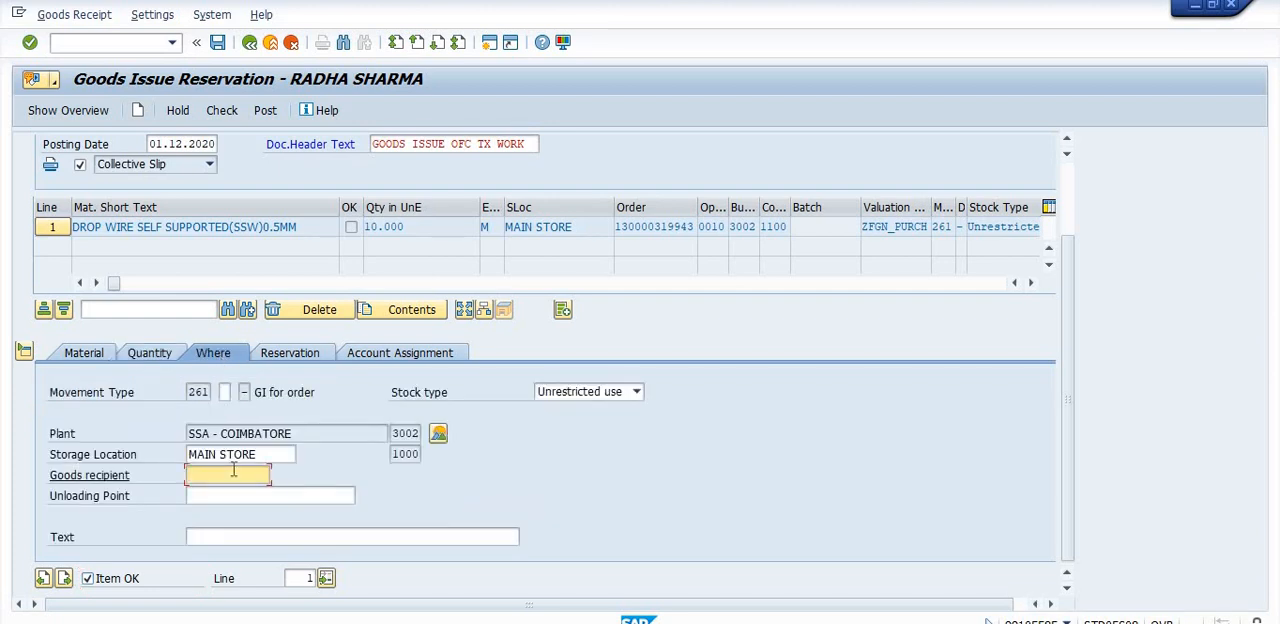
pyautogui.write('SDE T')
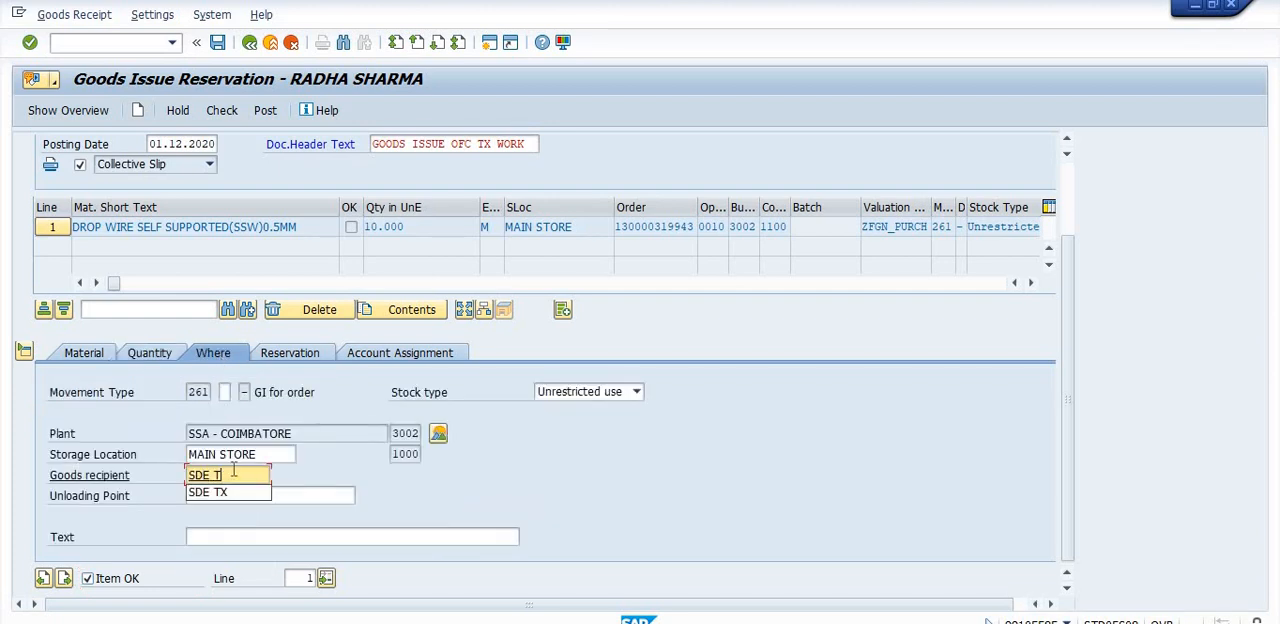
pyautogui.write('X OFC')
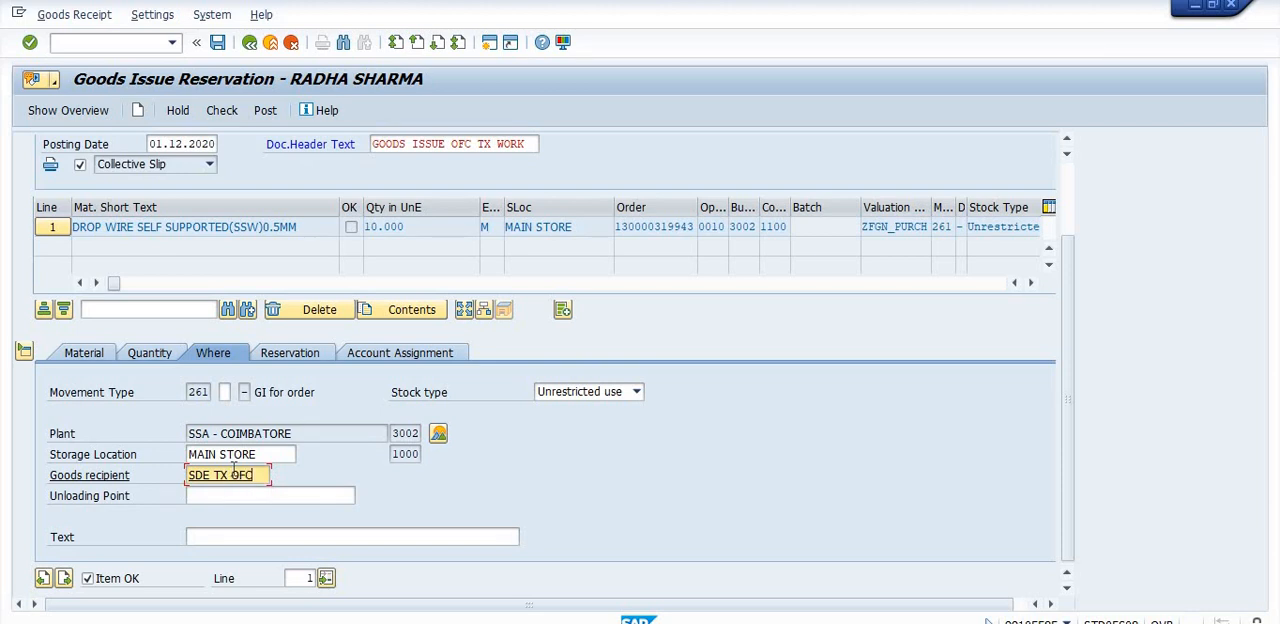
# - Flag the item's reservation as final issue and display its account assignment
pyautogui.click(289, 356)
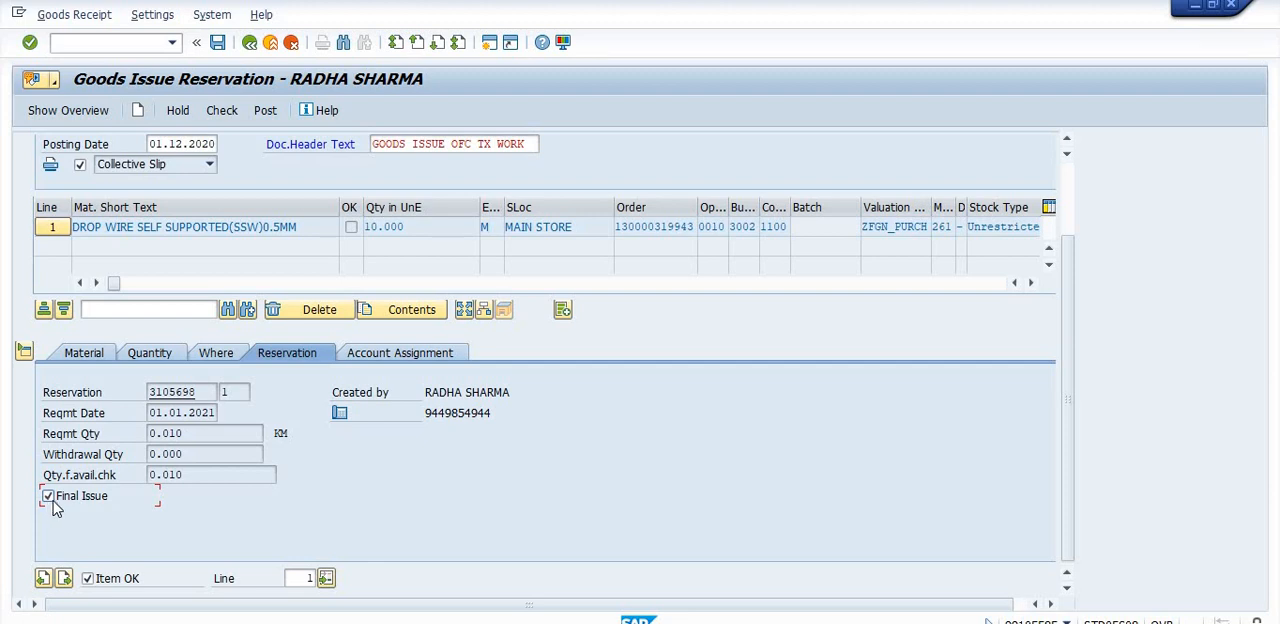
pyautogui.click(398, 355)
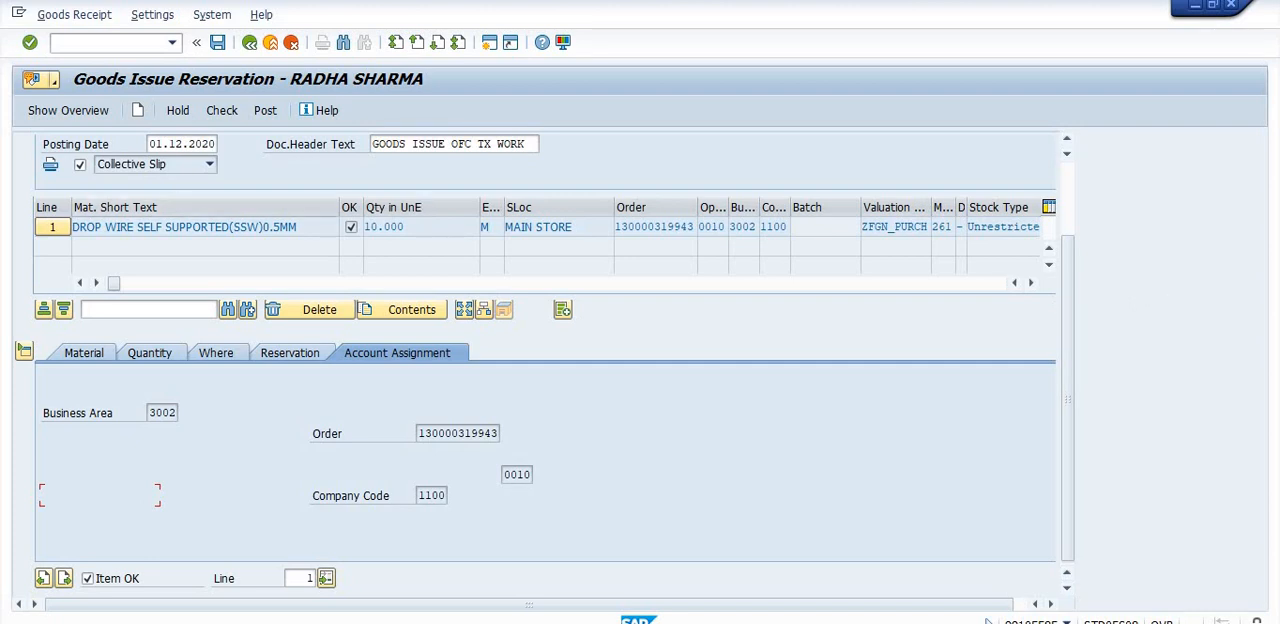
# - Check the goods issue document for the reserved drop wire and post it
pyautogui.scroll(2, 1062, 248)
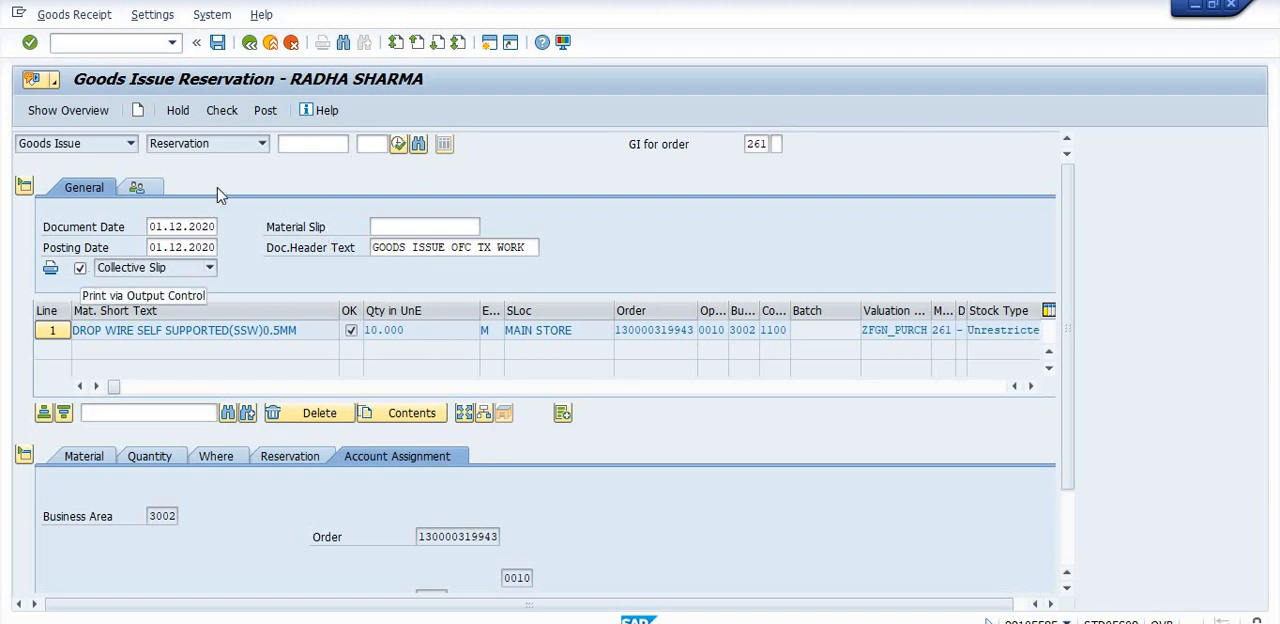
pyautogui.click(232, 110)
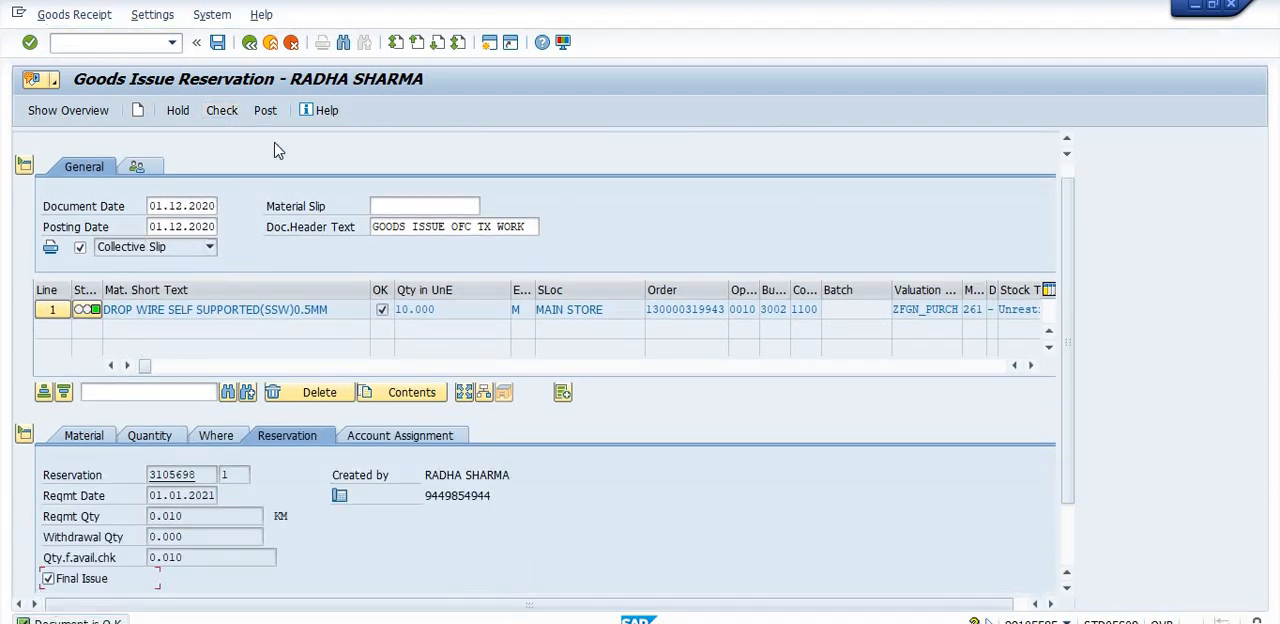
pyautogui.click(265, 111)
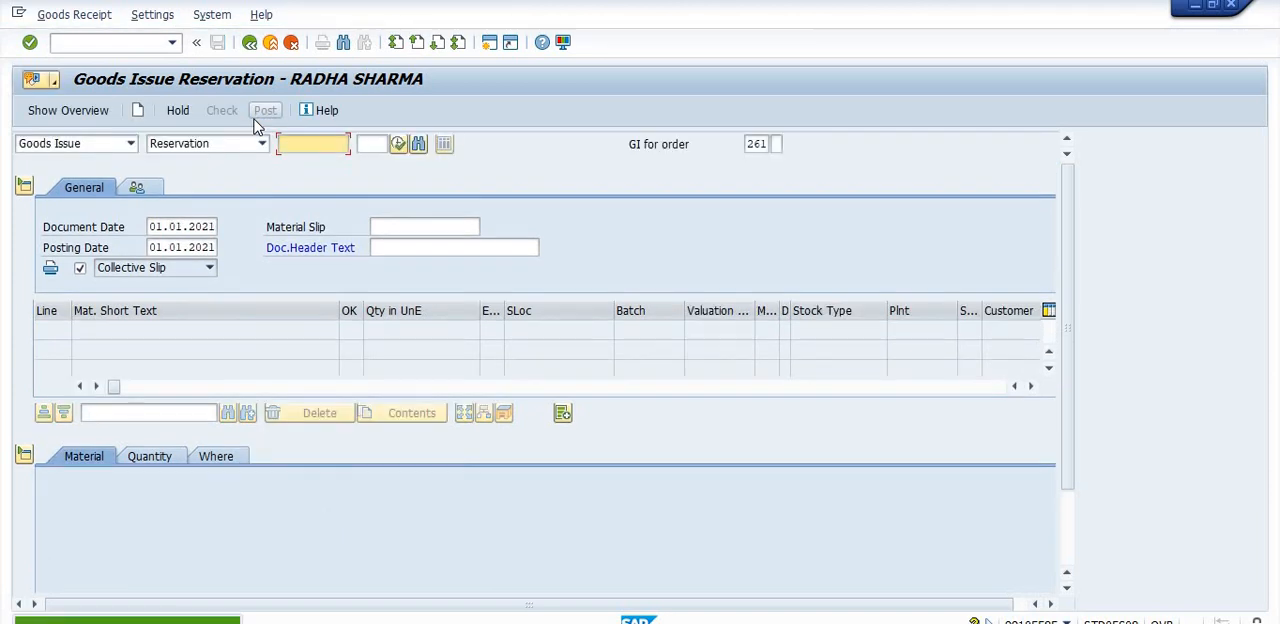
# - Copy the posted material document number into the Notepad notes on a new line labelled "DOC NO="
pyautogui.click(227, 620)
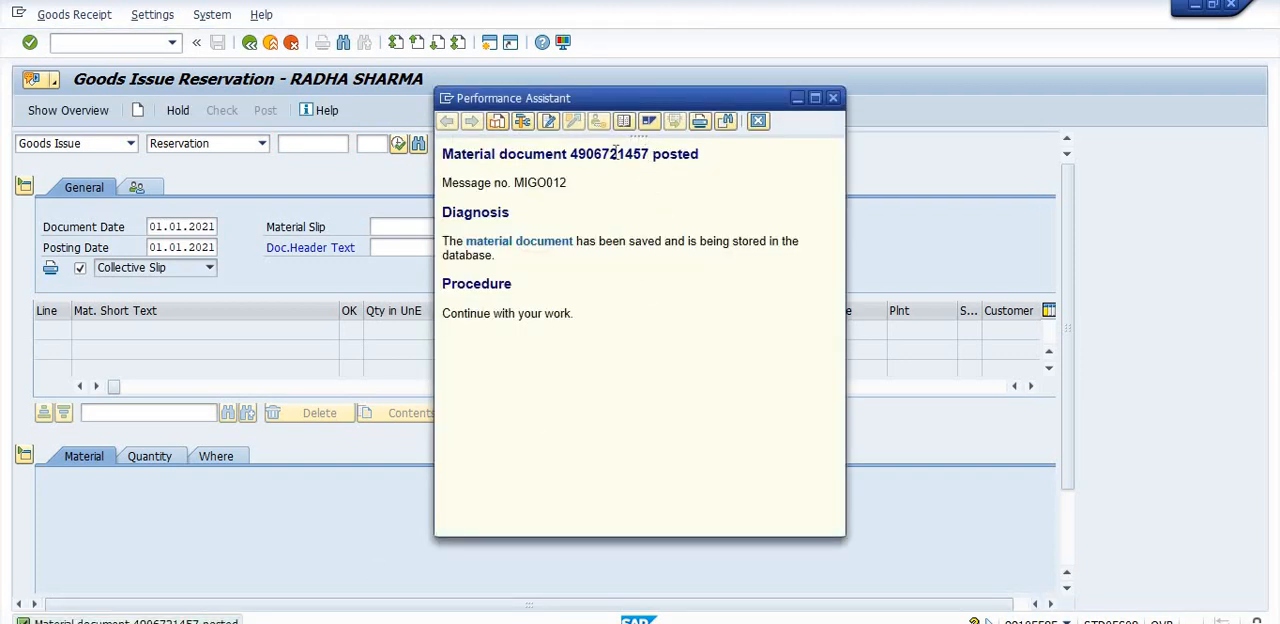
pyautogui.moveTo(649, 153); pyautogui.dragTo(571, 155)
pyautogui.hotkey('ctrl', 'c')
pyautogui.click(551, 622)
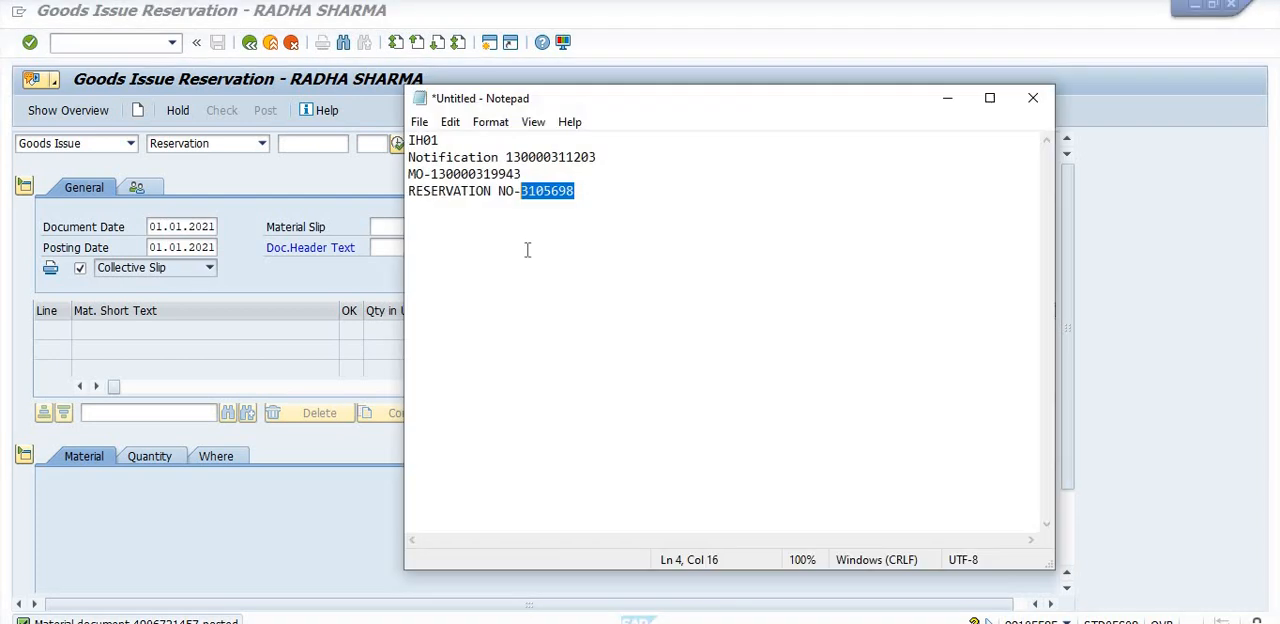
pyautogui.click(580, 200)
pyautogui.press('Return')
pyautogui.write('D')
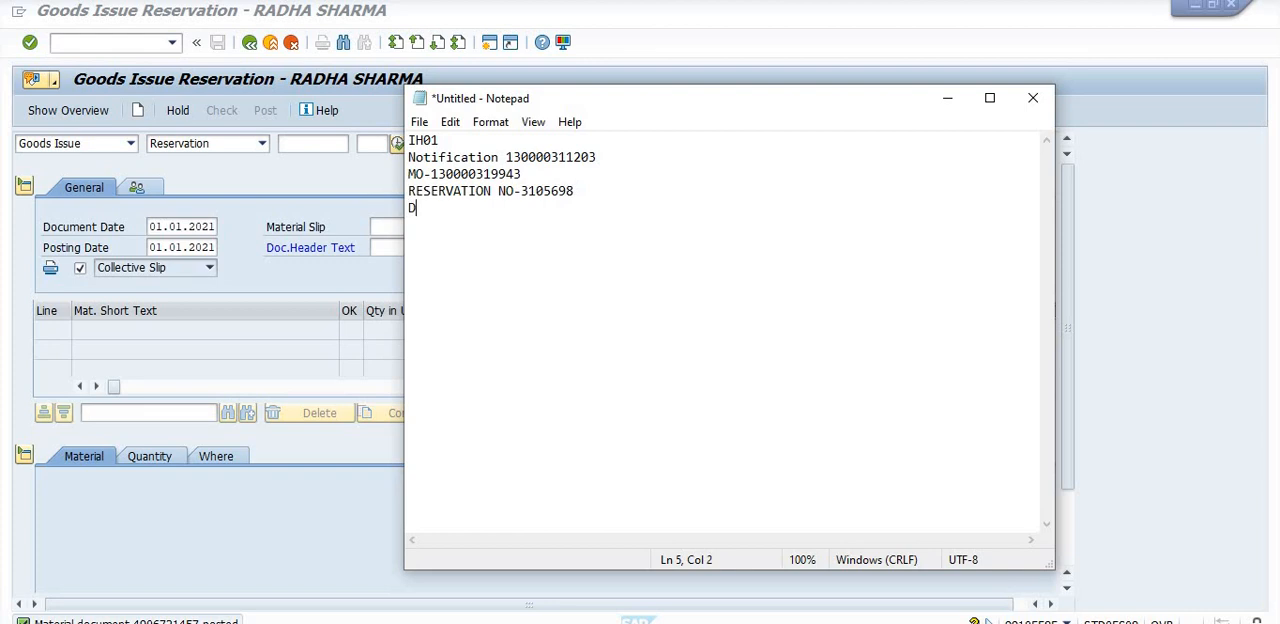
pyautogui.write('OC NO=')
pyautogui.hotkey('ctrl', 'v')
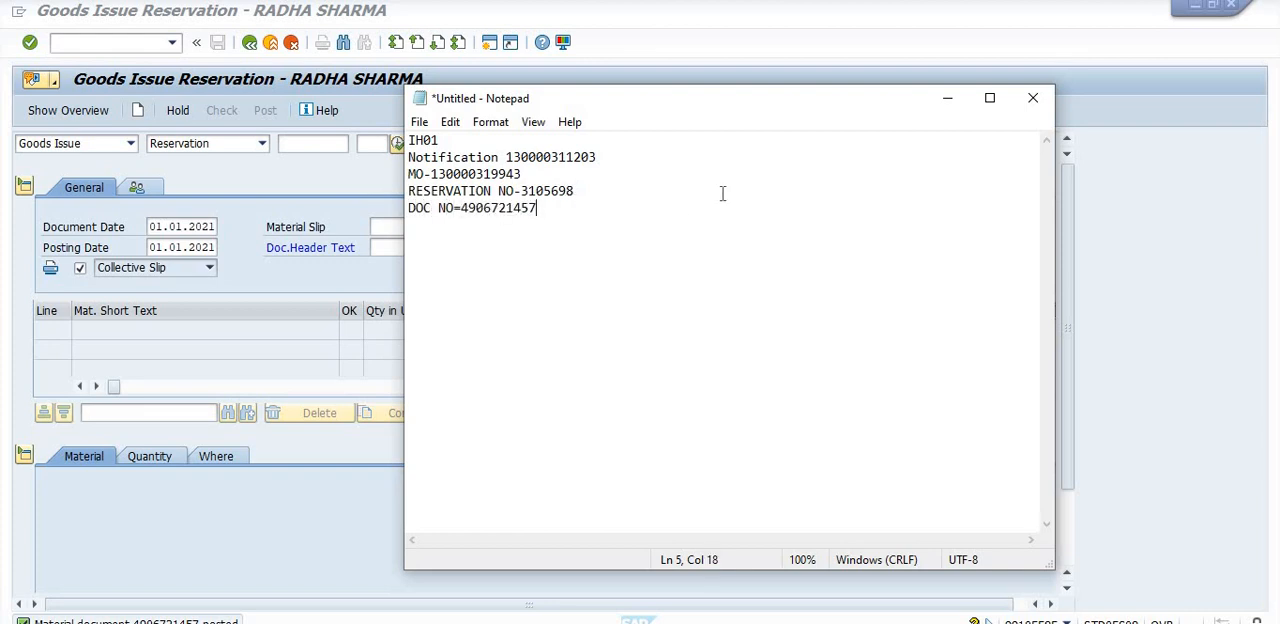
pyautogui.click(946, 98)
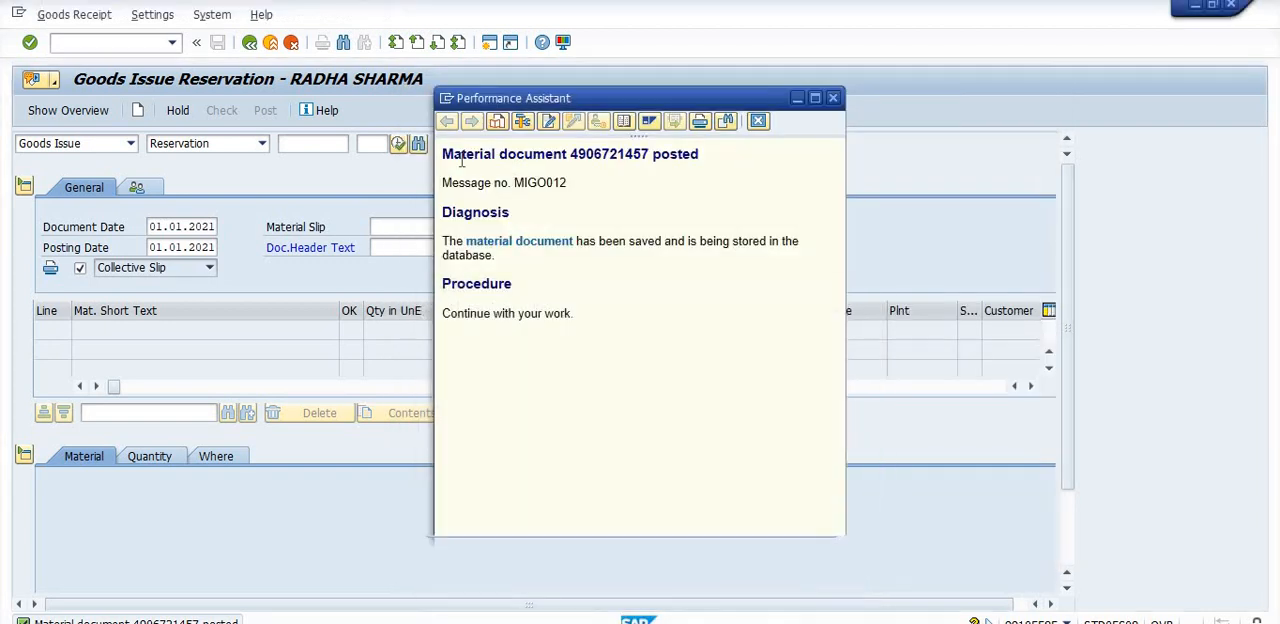
pyautogui.click(797, 99)
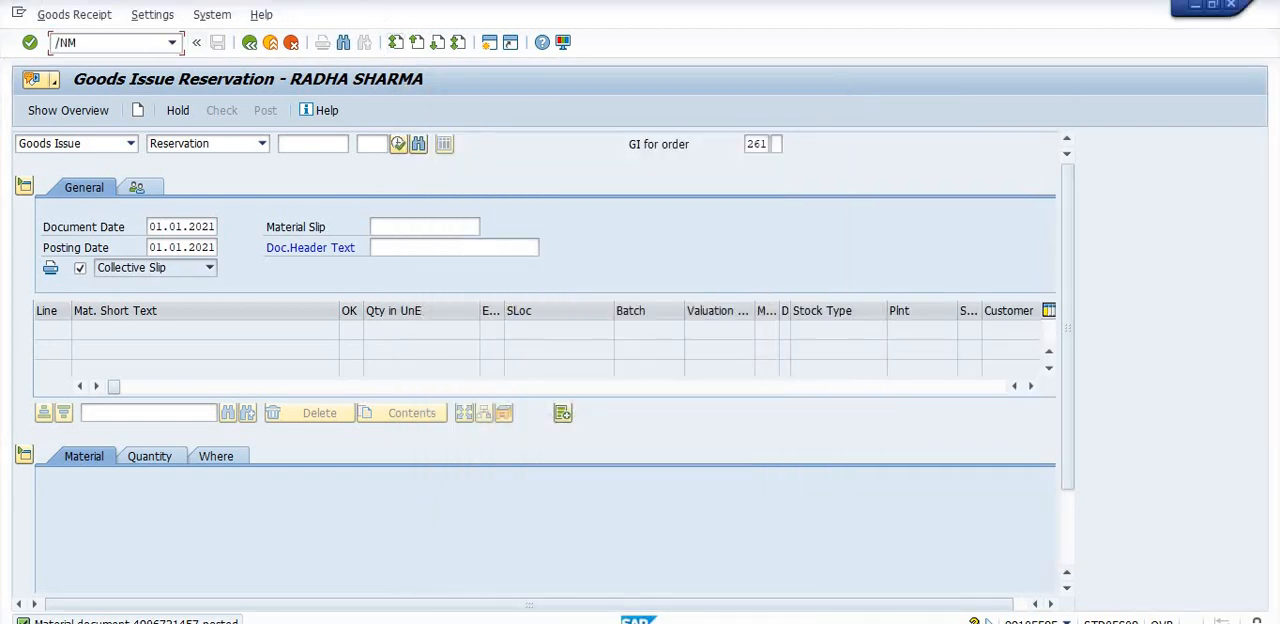
# - Start transaction MB51 in SAP and set the selection to material 50000015 with posting date 01122020
pyautogui.write('/NMB51')
pyautogui.press('Return')
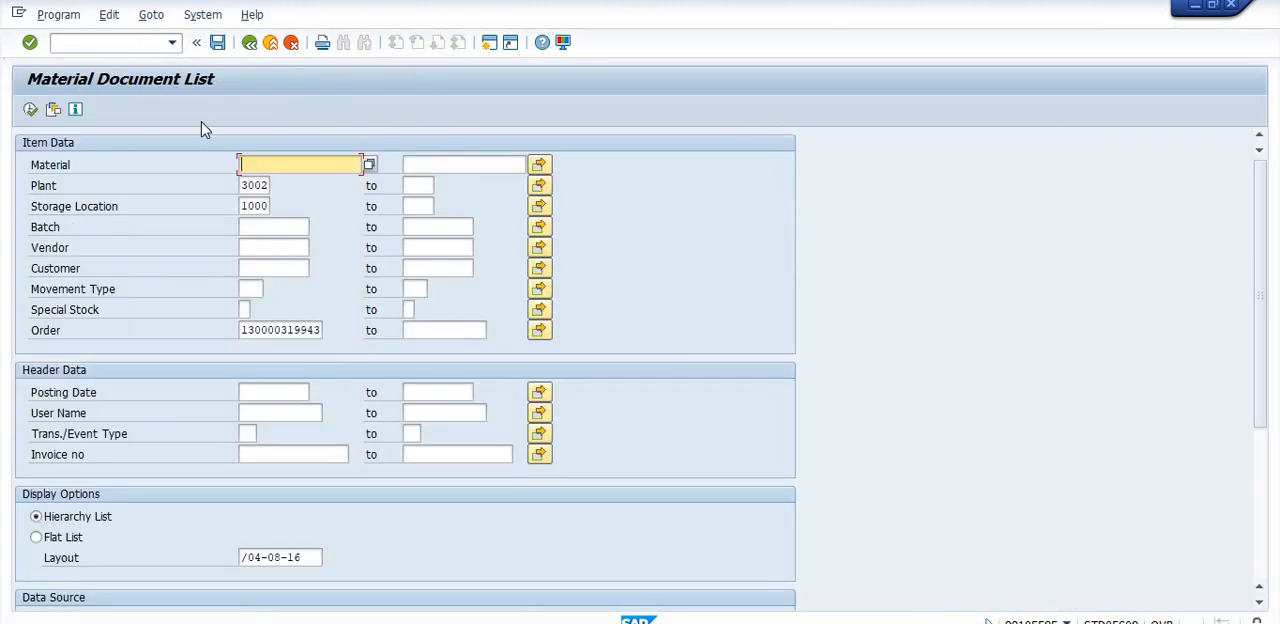
pyautogui.write('50000015')
pyautogui.click(268, 392)
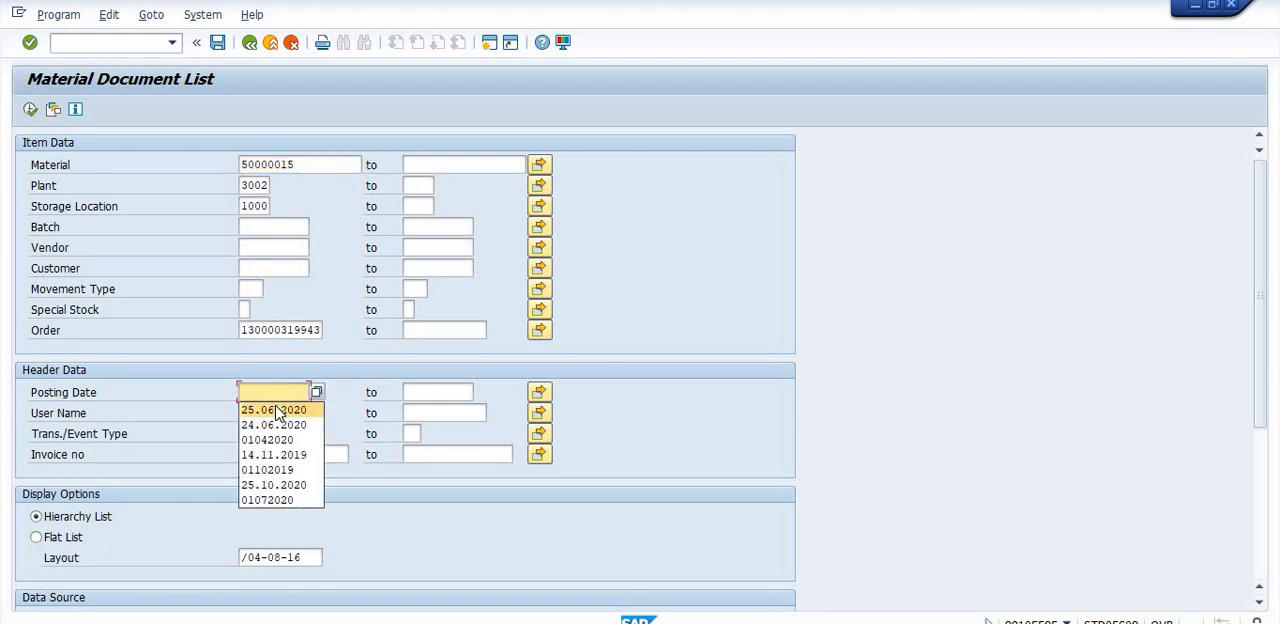
pyautogui.click(271, 393)
pyautogui.write('01')
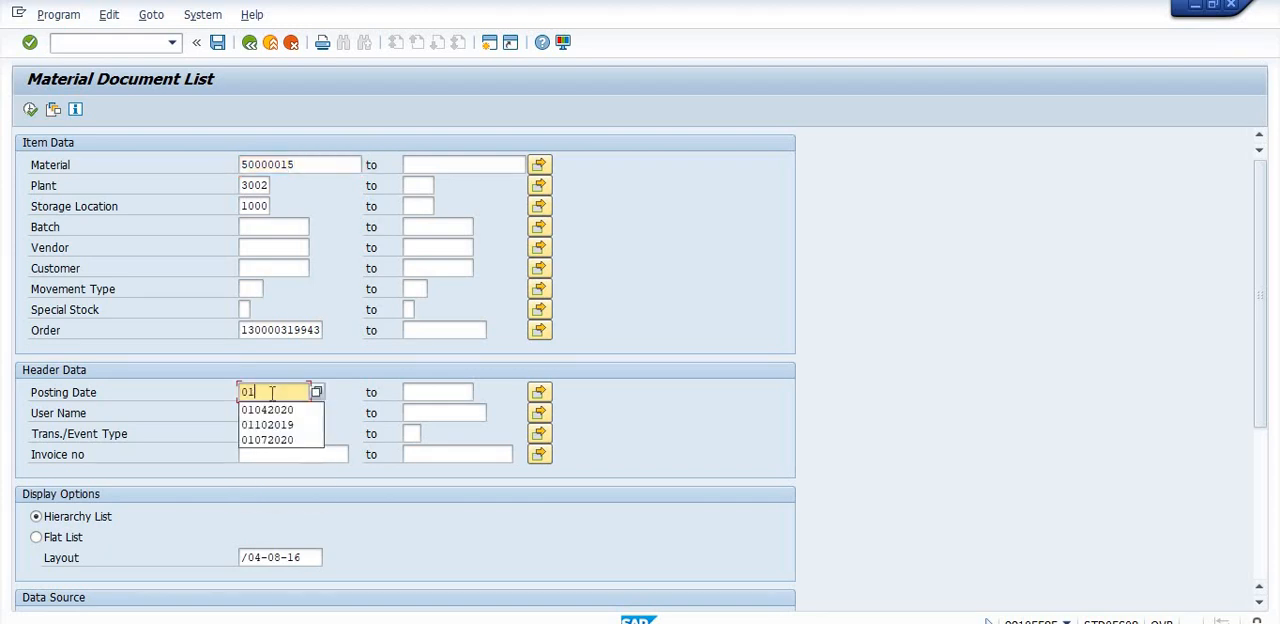
pyautogui.write('122')
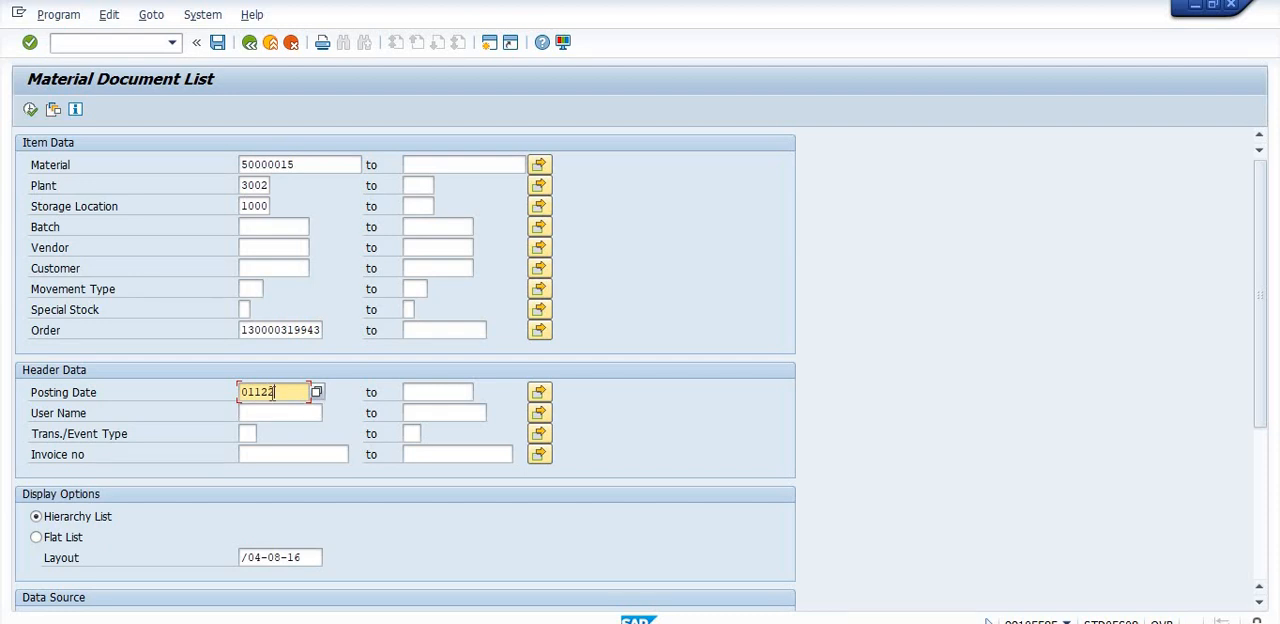
pyautogui.write('020')
pyautogui.click(447, 393)
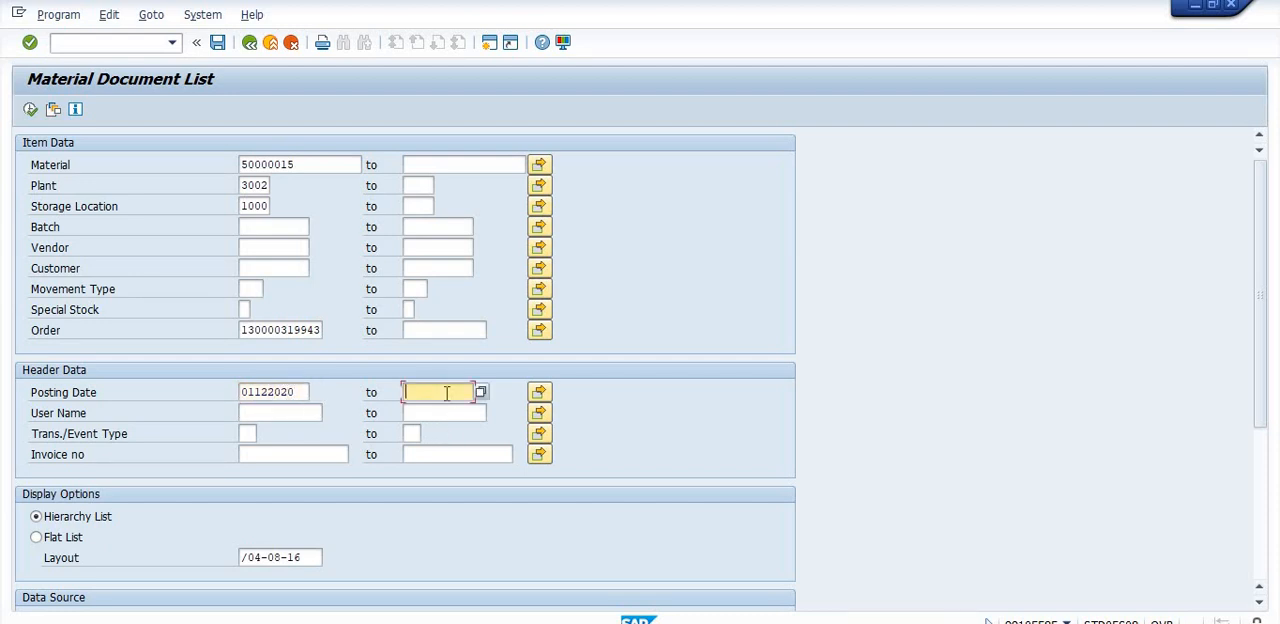
# - Run the material document list without an order filter and return to the SAP Easy Access screen
pyautogui.click(318, 330)
pyautogui.press('BackSpace')
pyautogui.press('BackSpace')
pyautogui.press('BackSpace')
pyautogui.press('BackSpace')
pyautogui.press('BackSpace')
pyautogui.press('BackSpace')
pyautogui.press('BackSpace')
pyautogui.press('BackSpace')
pyautogui.press('BackSpace')
pyautogui.press('BackSpace')
pyautogui.press('BackSpace')
pyautogui.press('BackSpace')
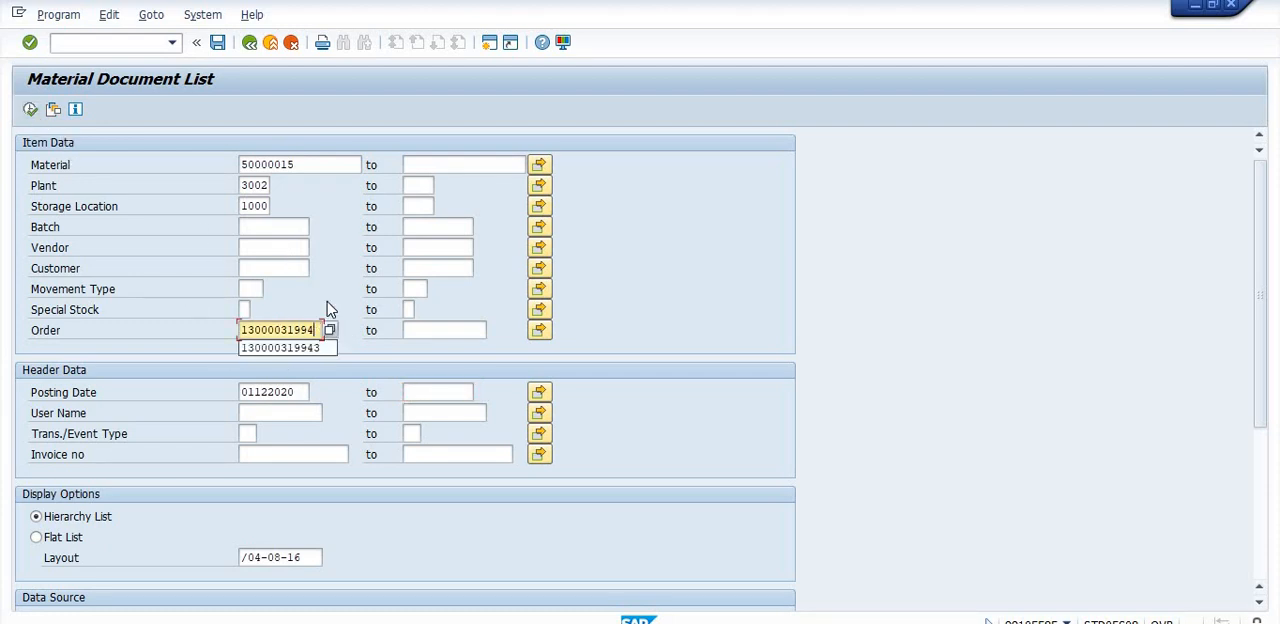
pyautogui.click(29, 112)
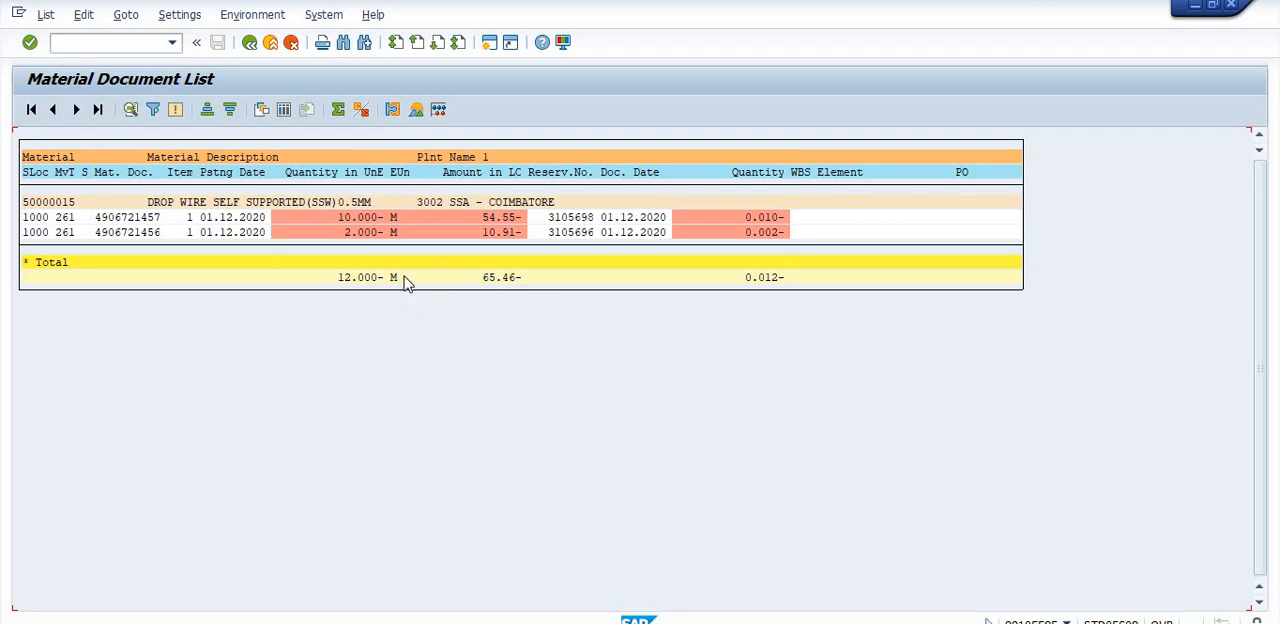
pyautogui.click(250, 44)
pyautogui.click(250, 44)
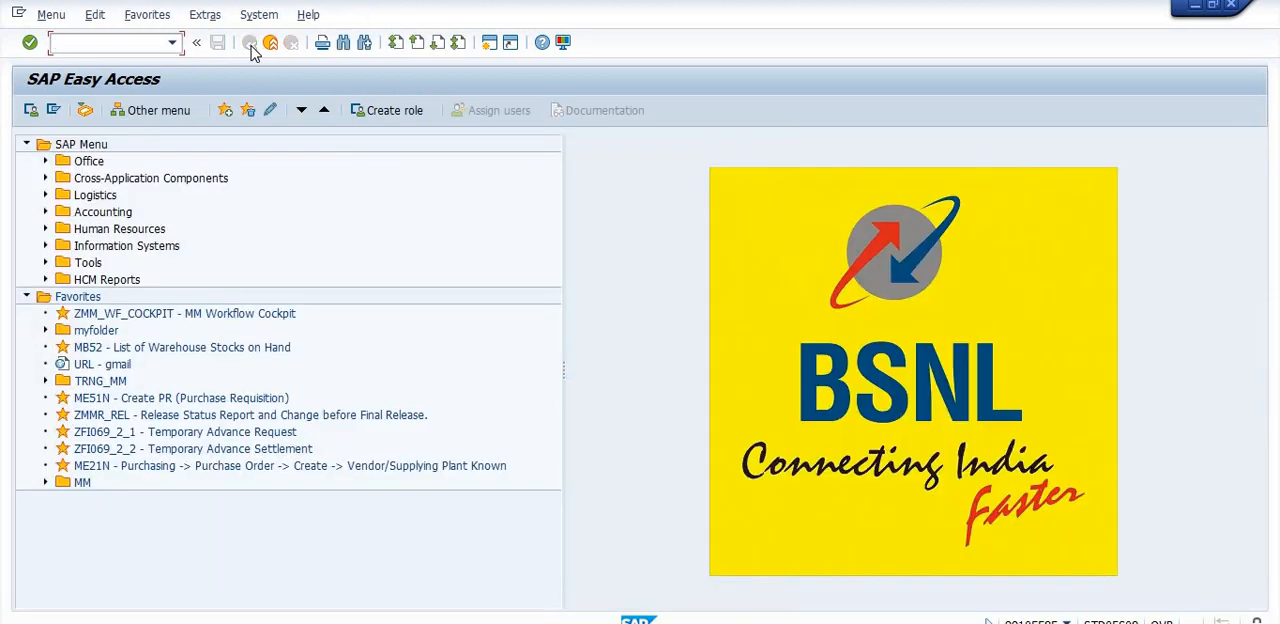